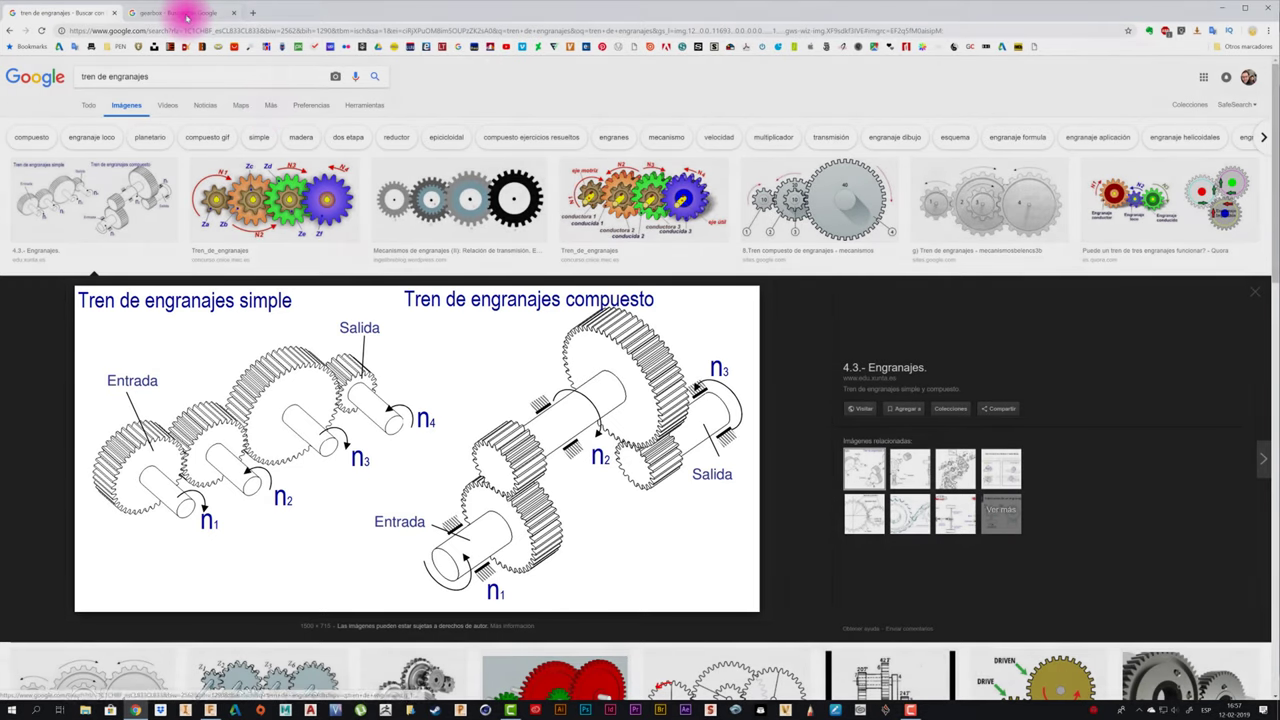
- Switch to the 'gearbox - Buscar con Google' image results tab
left_click(186, 14)
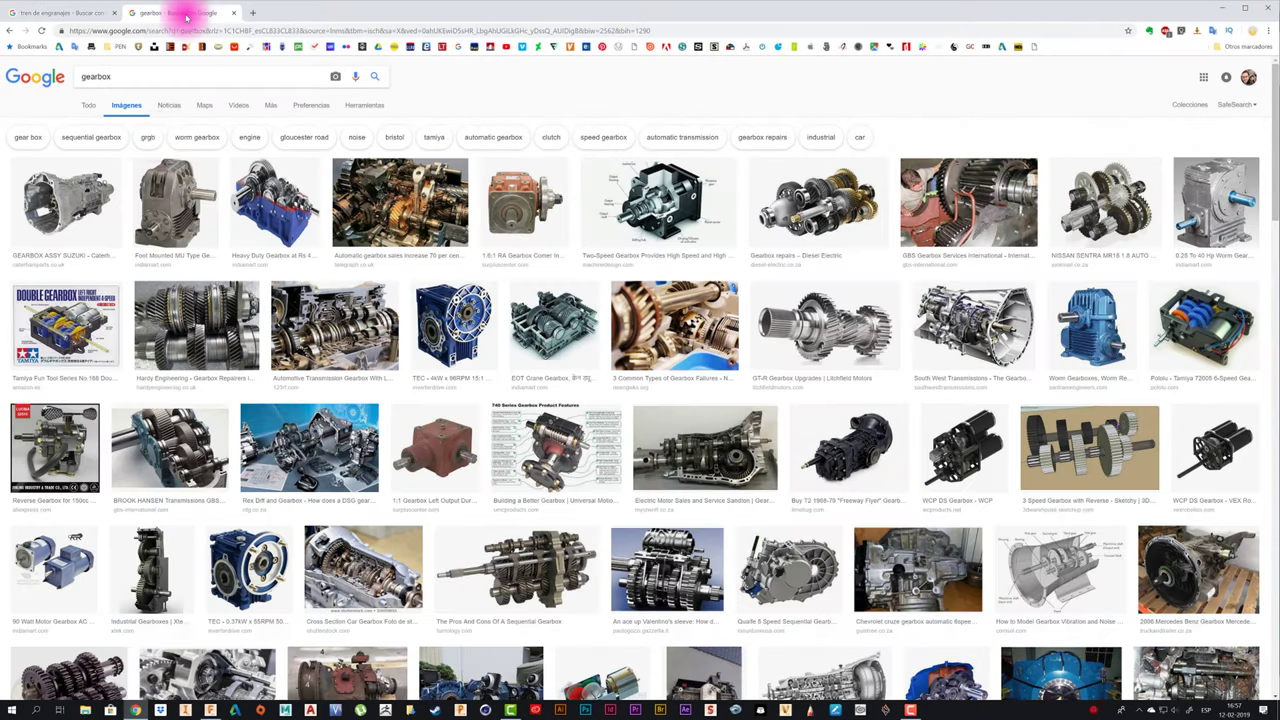
- Preview the transmission, Pololu Tamiya kit and Tamiya Double Gearbox pictures, then return to 'tren de engranajes'
left_click(296, 330)
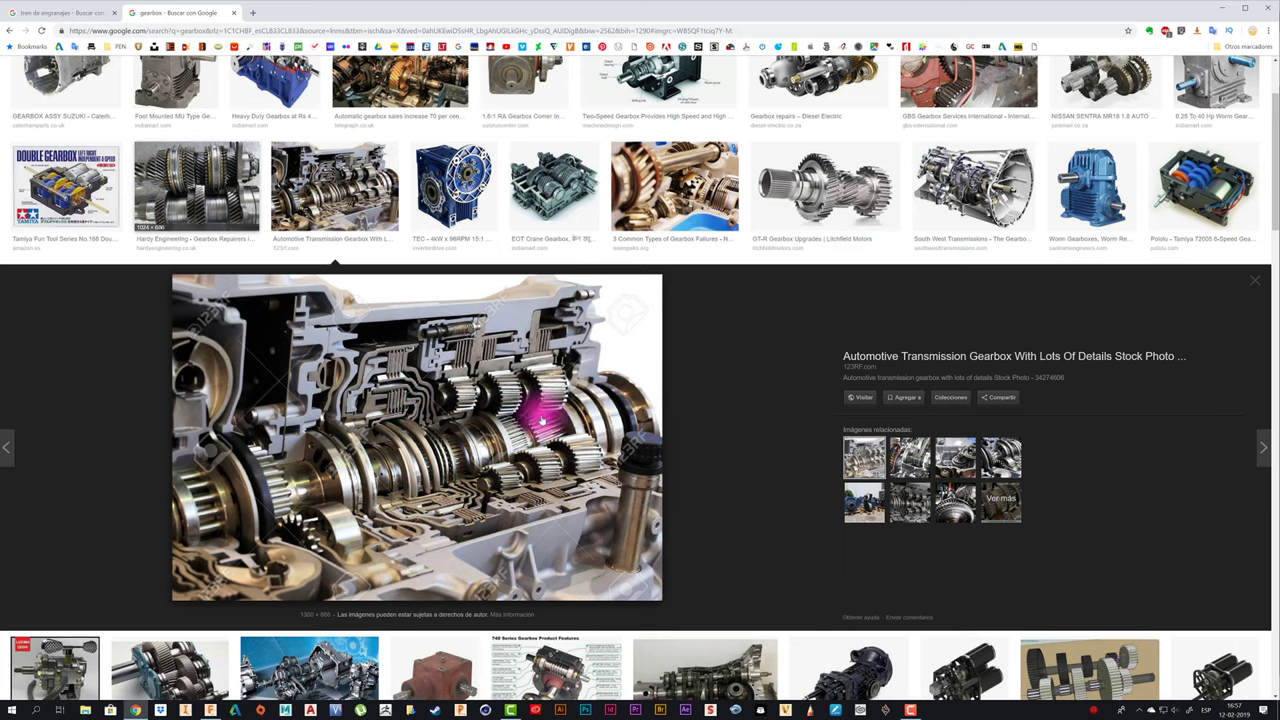
scroll(547, 487, "up", 2)
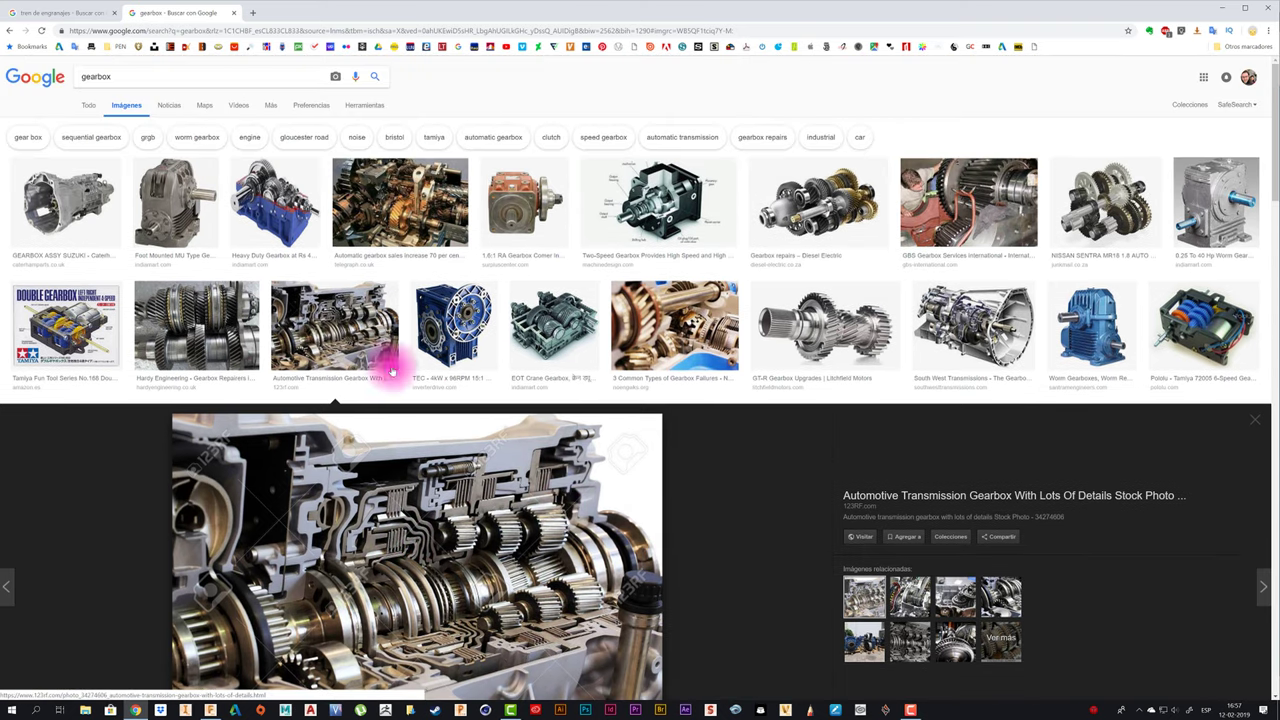
left_click(1195, 325)
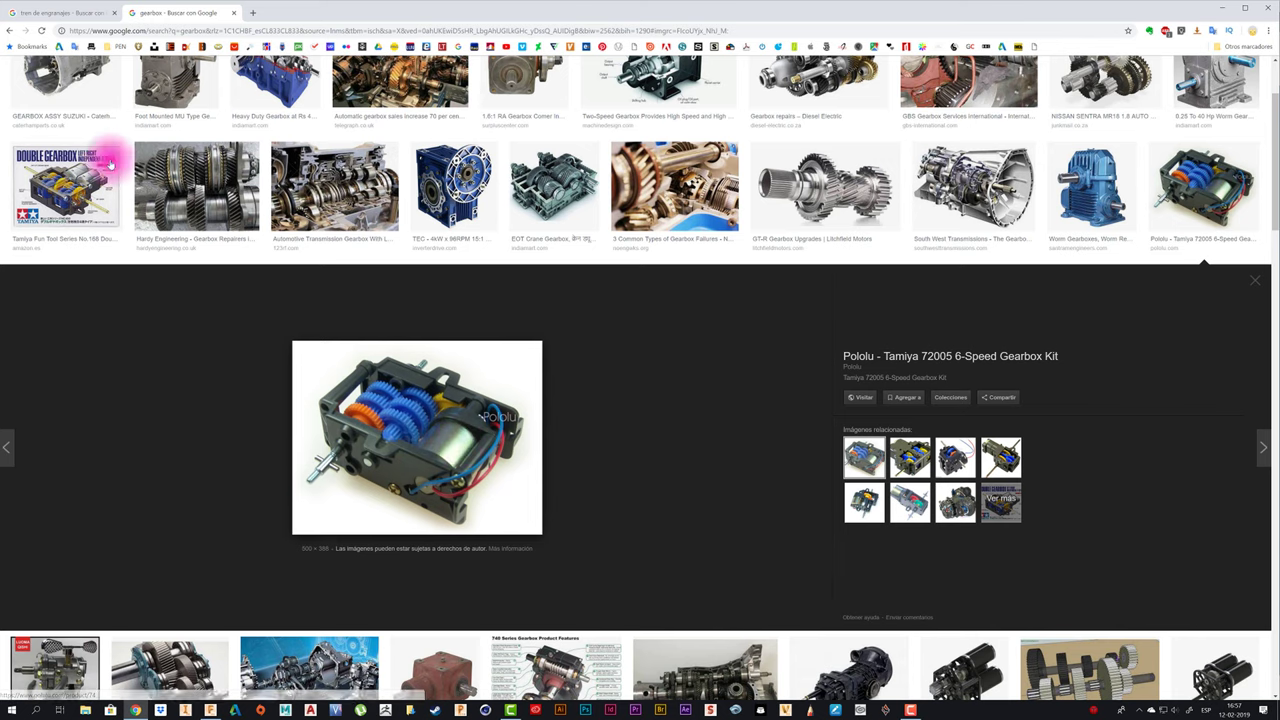
left_click(92, 188)
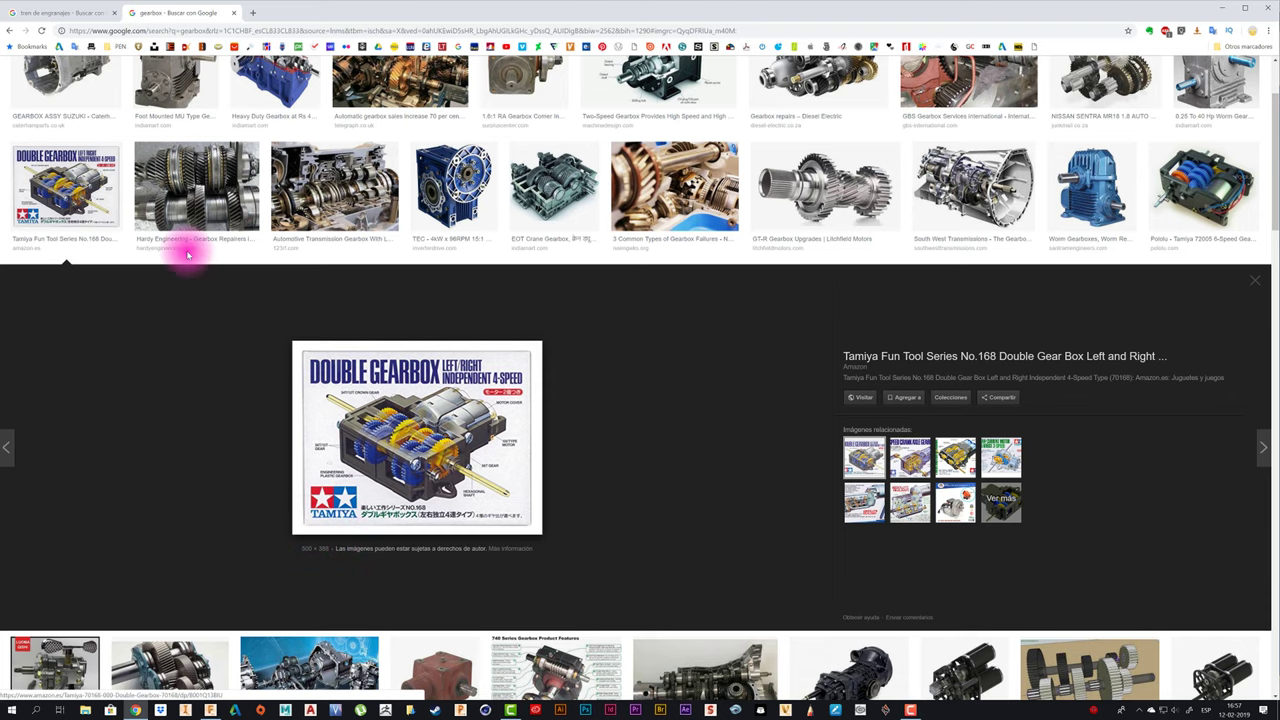
left_click(42, 13)
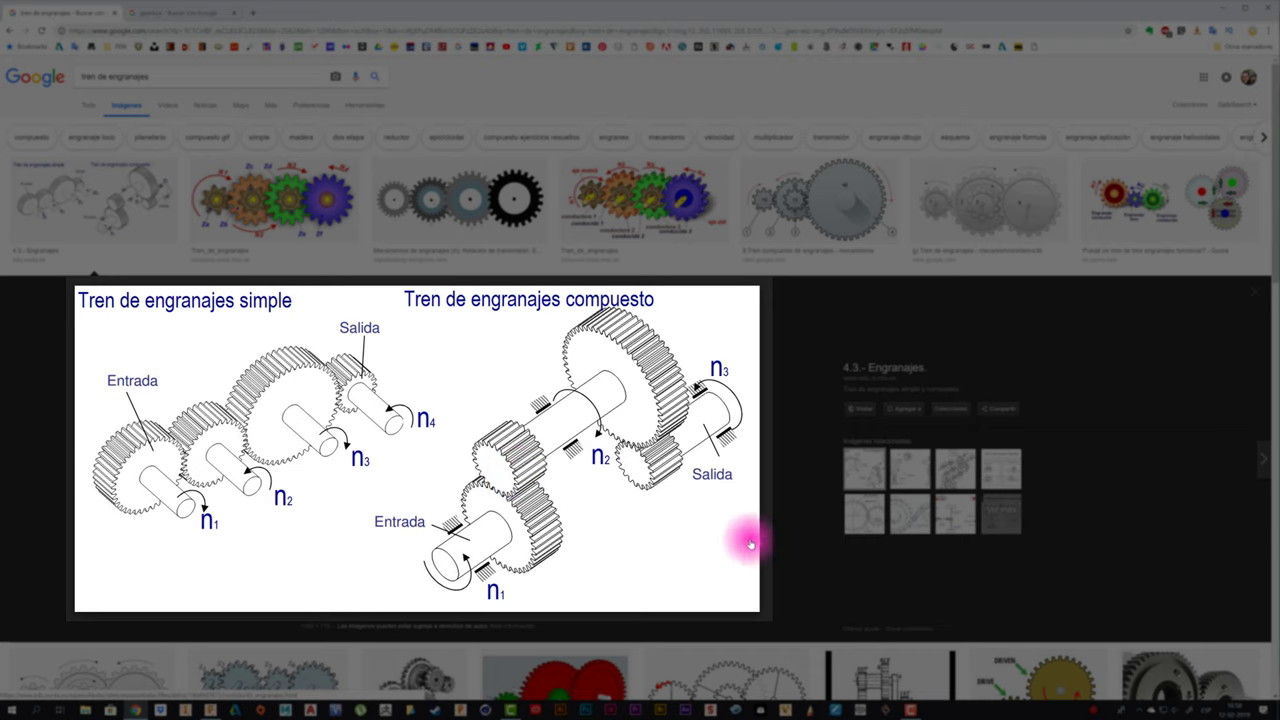
- Bring the empty untitled Fusion 360 design to the front from the taskbar
scroll(737, 537, "down", 1)
scroll(737, 541, "up", 1)
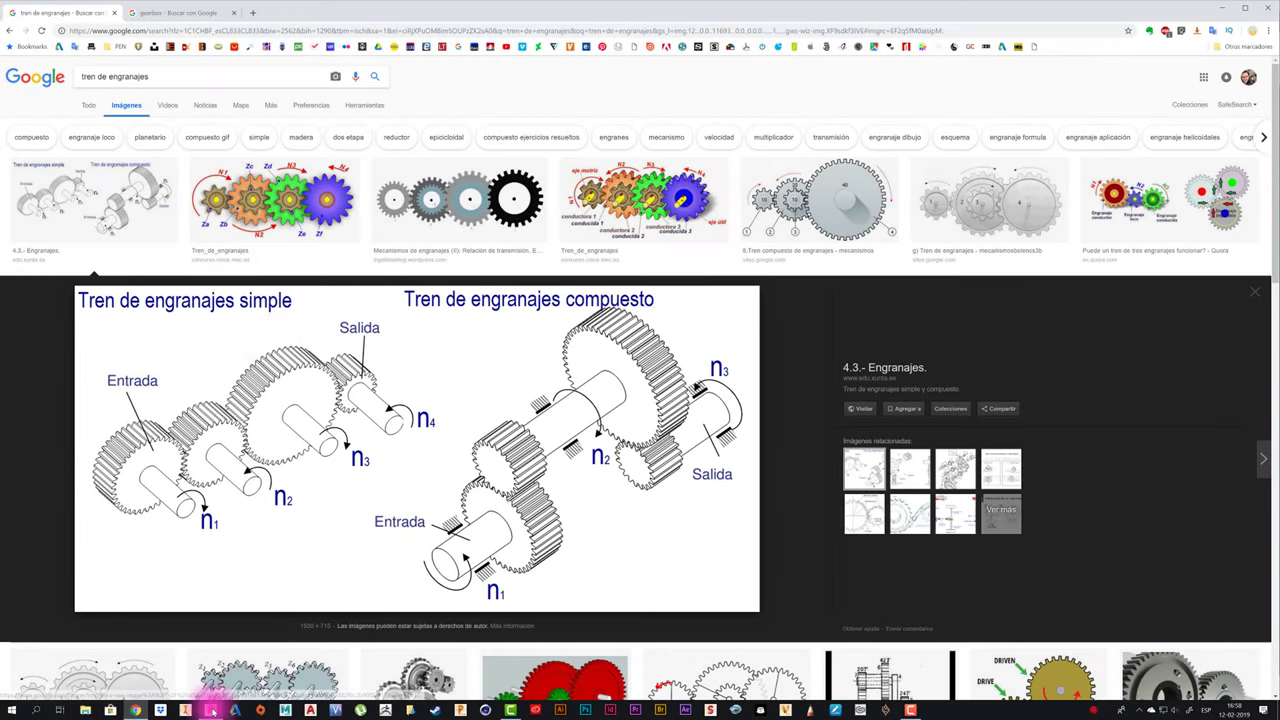
left_click(211, 709)
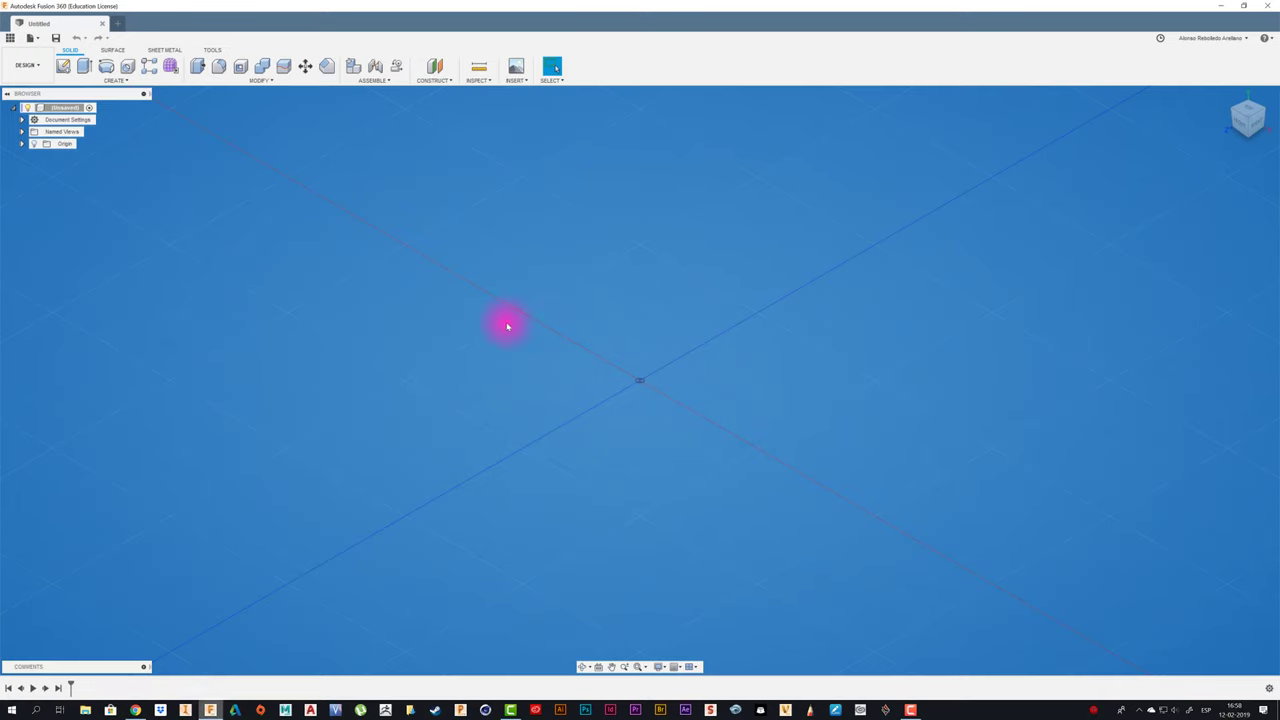
- Run the SpurGear sample script from Tools > Add-Ins > Scripts and Add-Ins
left_click(214, 51)
left_click(103, 80)
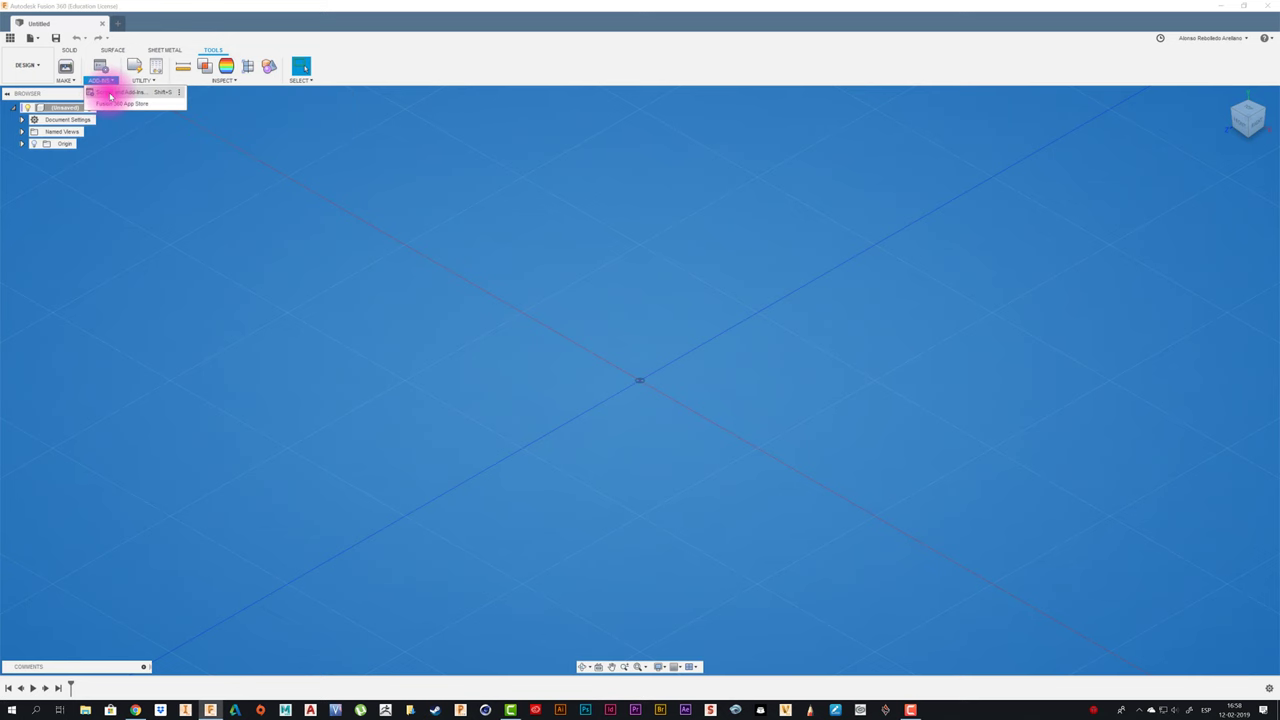
left_click(128, 94)
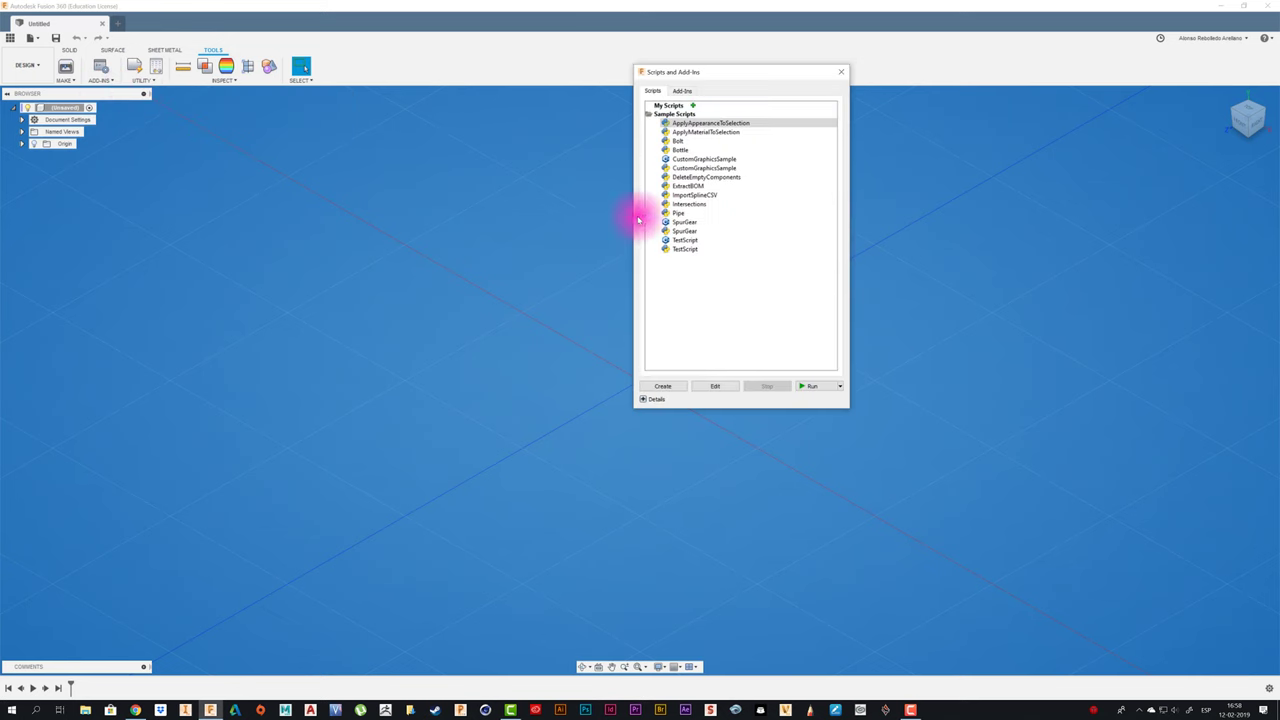
left_click(684, 222)
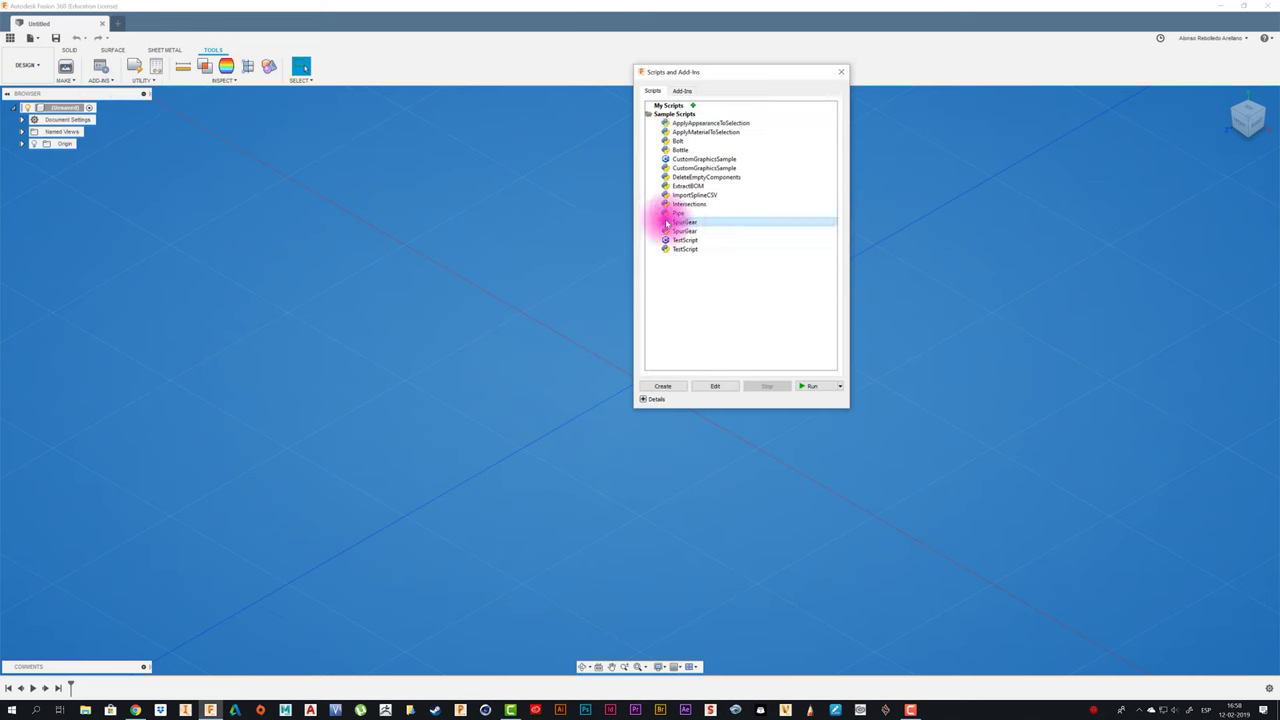
left_click(812, 388)
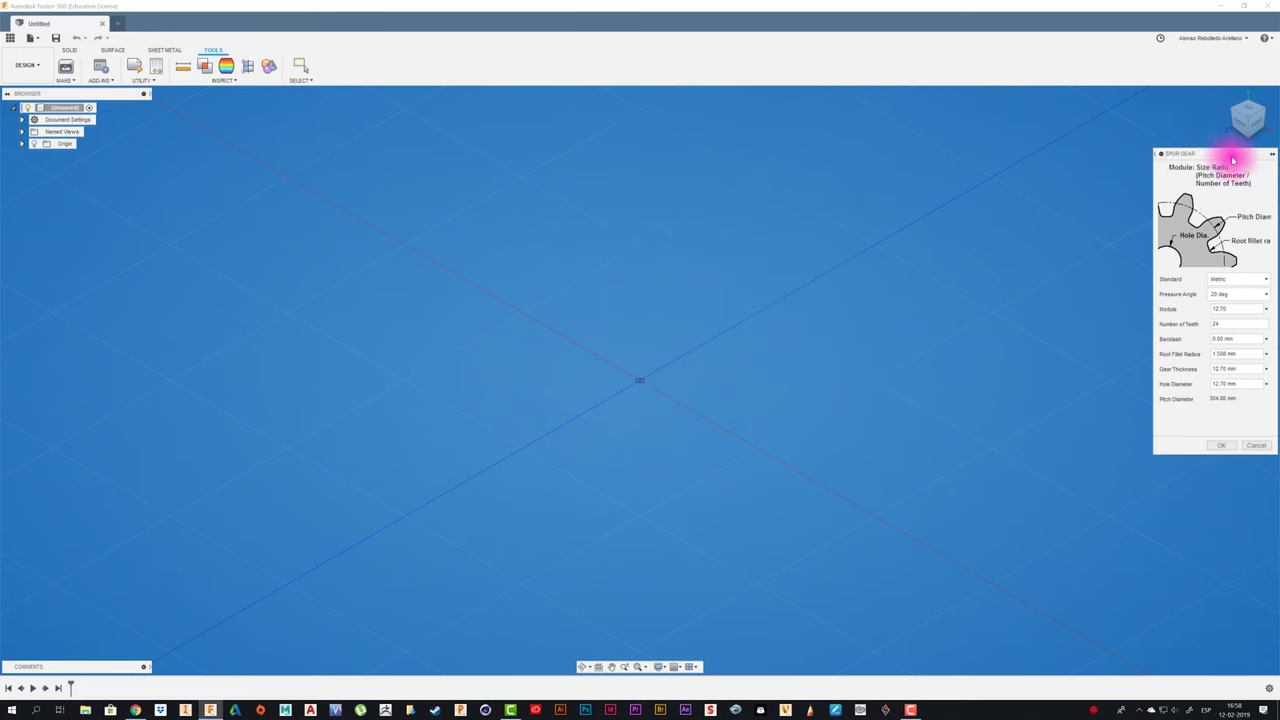
- Create a spur gear with module 0.5, 3 mm hole and thickness, root fillet 0, 11 teeth
left_click_drag(1233, 160, 370, 167)
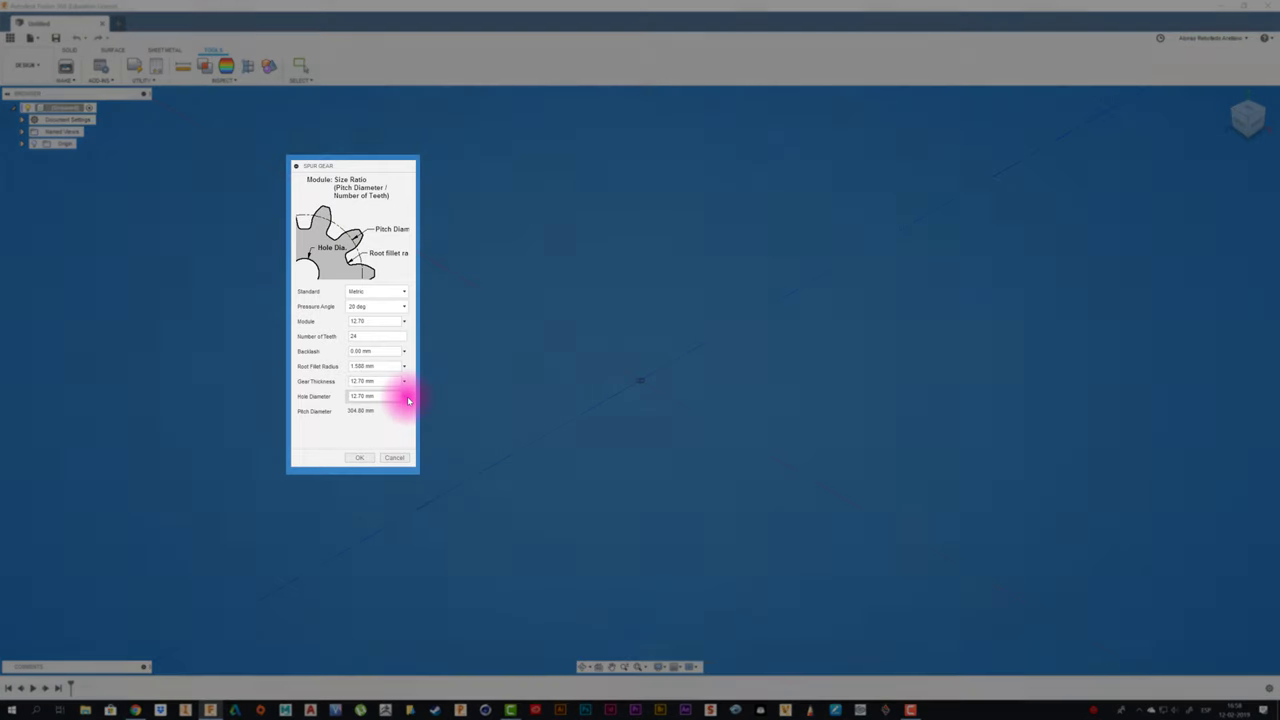
left_click_drag(391, 320, 317, 320)
type("0.5")
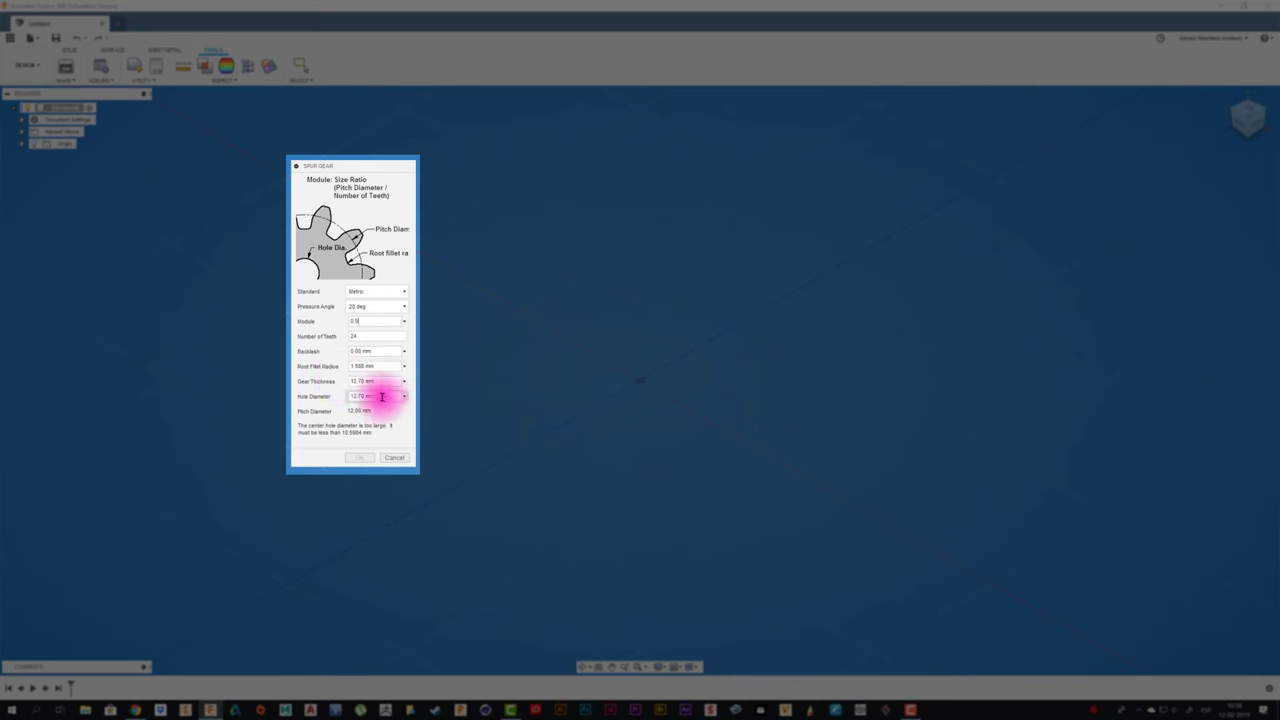
left_click_drag(381, 397, 352, 397)
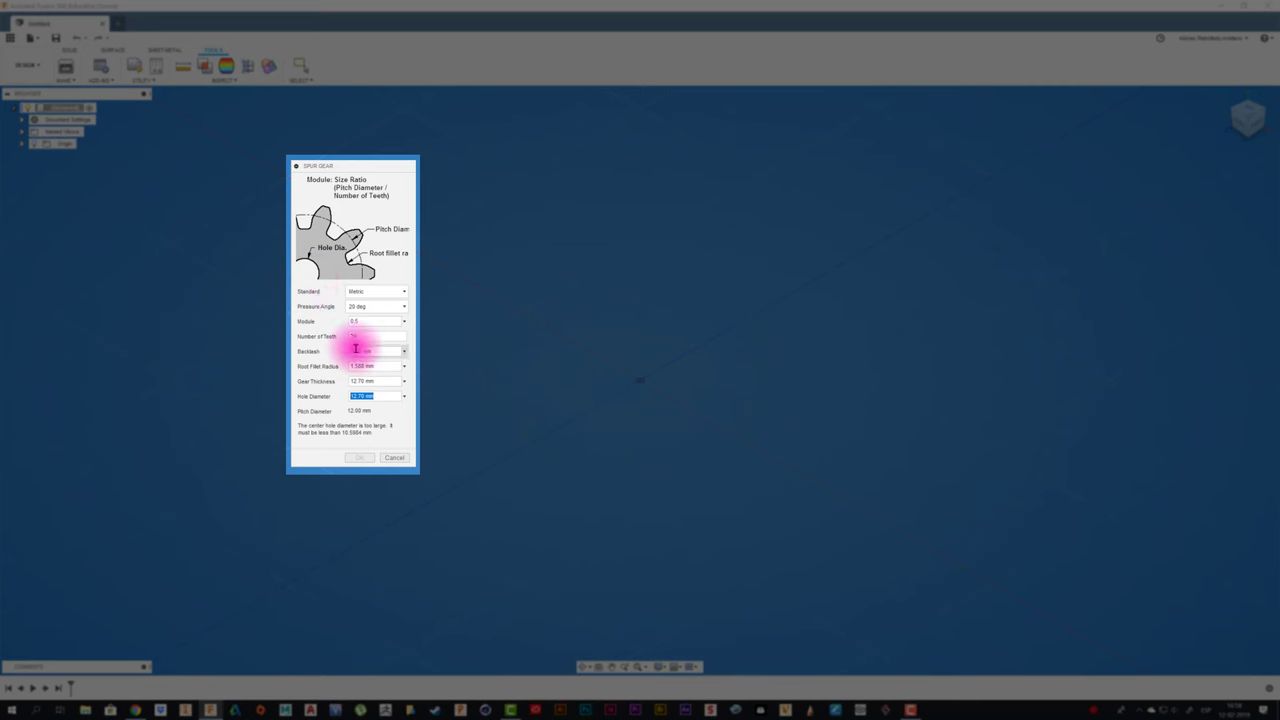
type("3")
left_click(374, 381)
type("3")
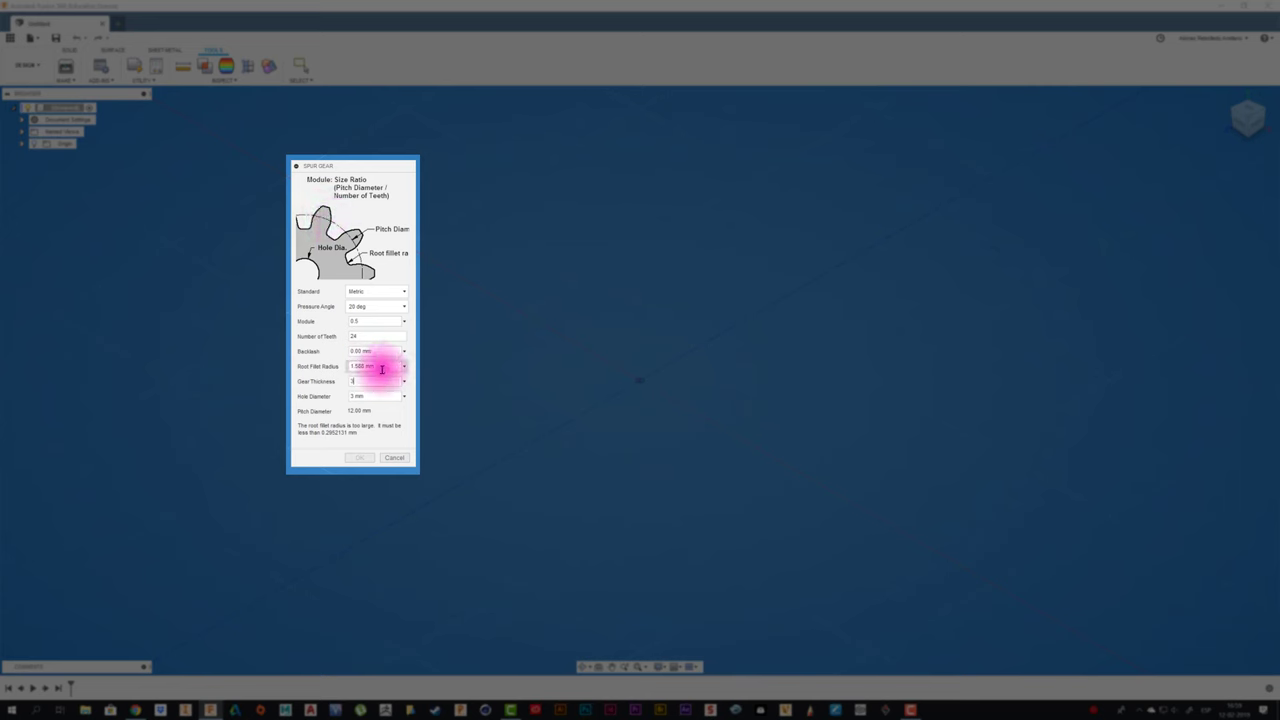
left_click_drag(382, 366, 342, 368)
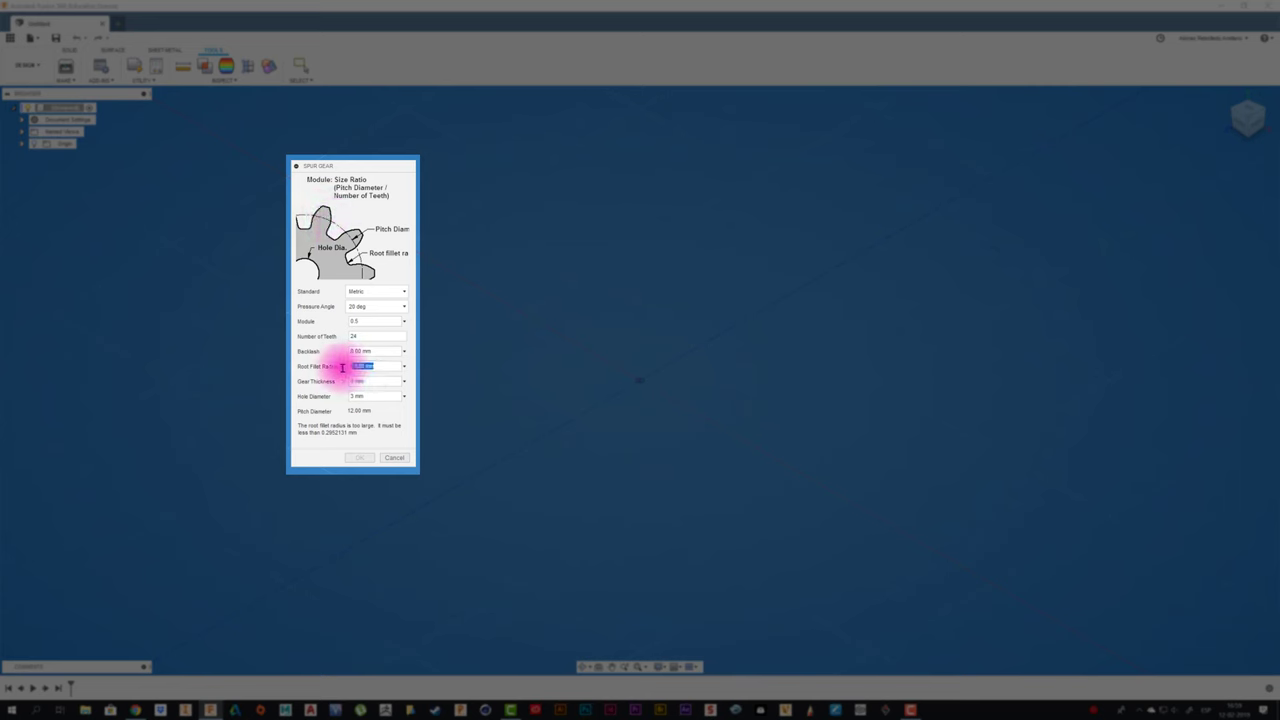
left_click(387, 336)
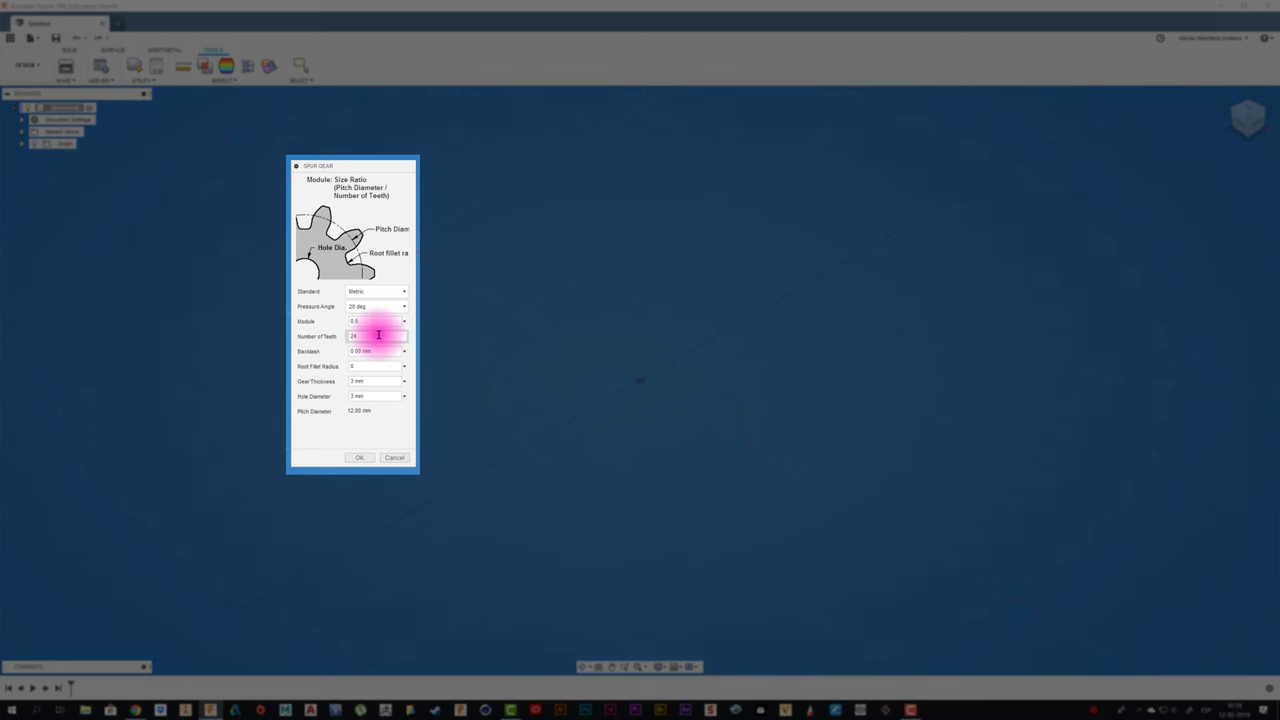
left_click_drag(369, 337, 324, 337)
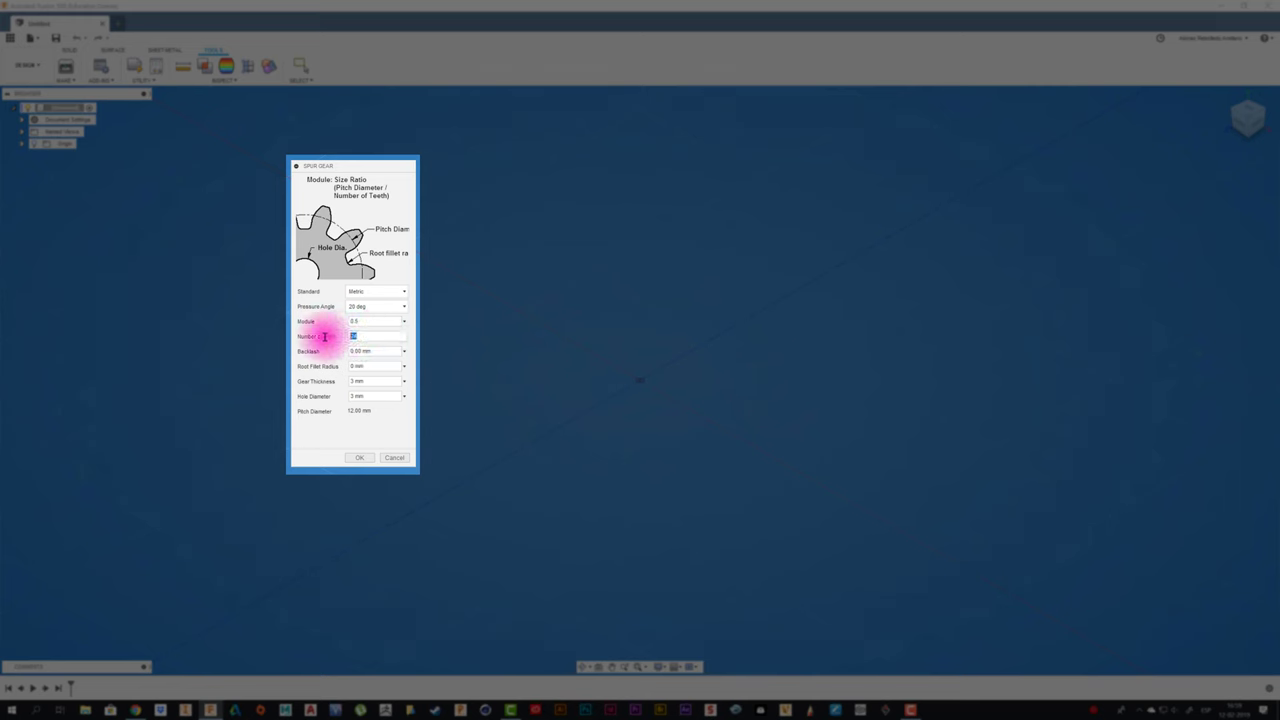
type("1011")
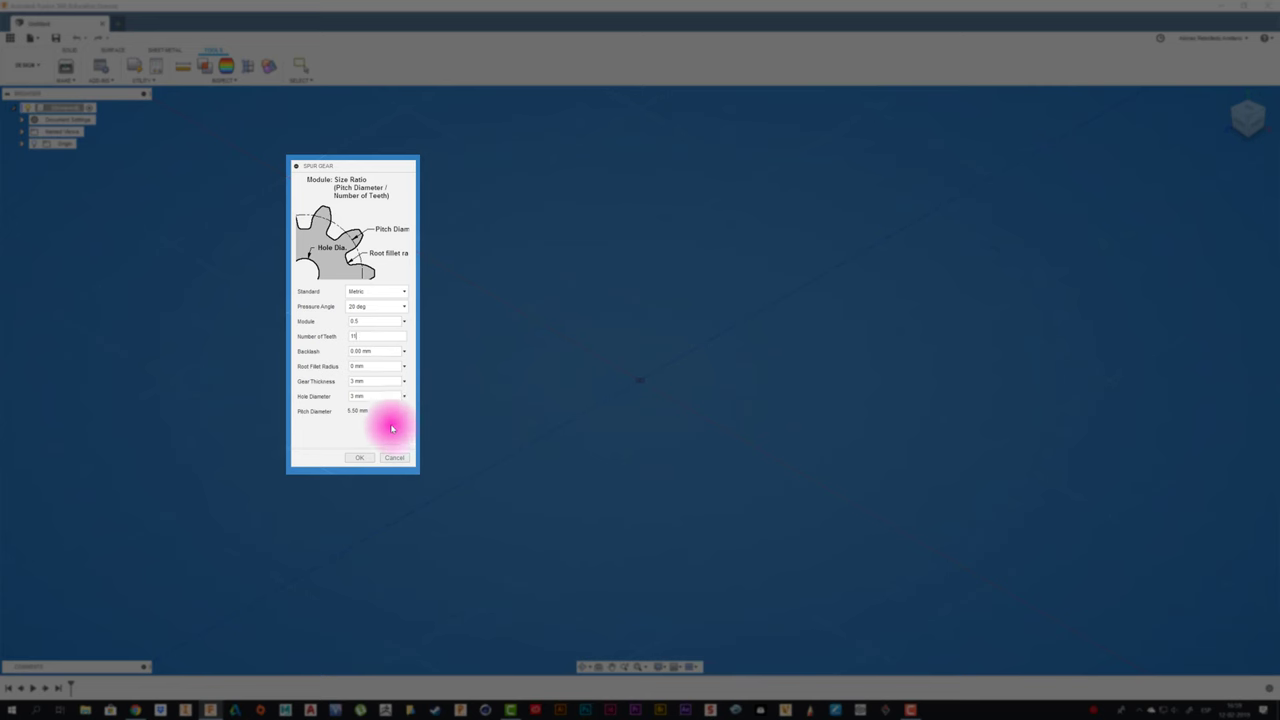
left_click(366, 322)
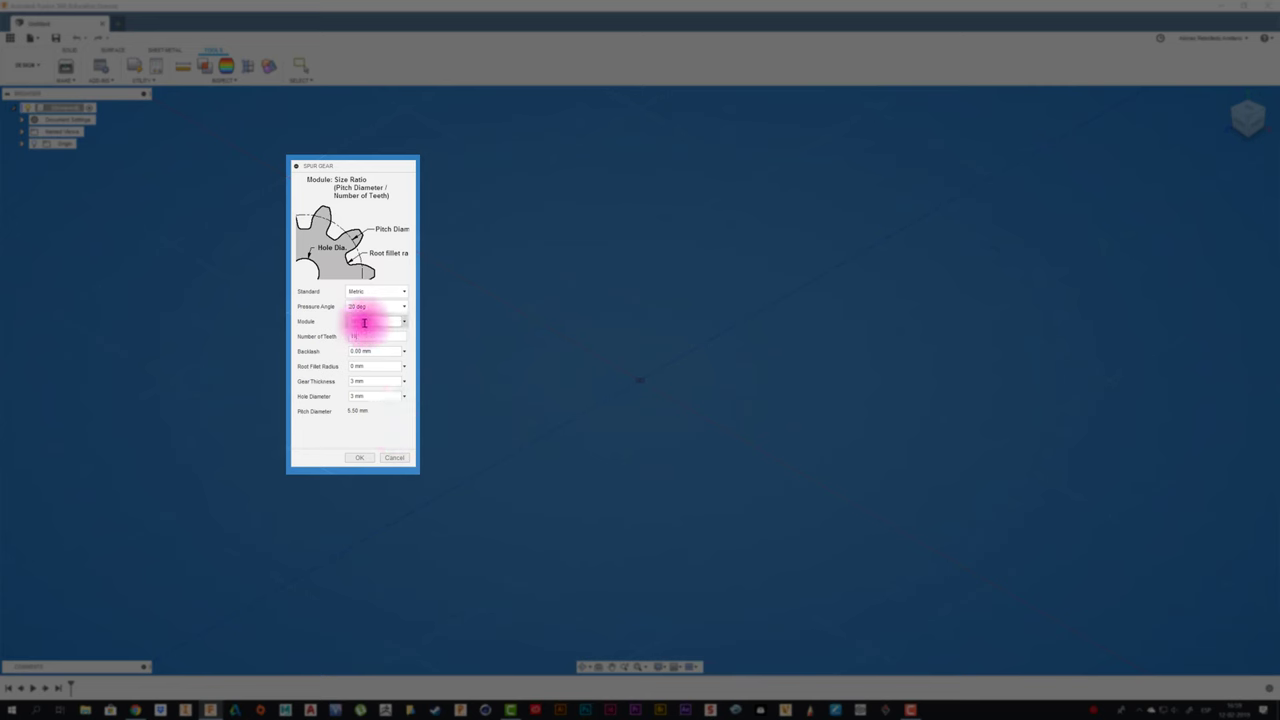
left_click(373, 394)
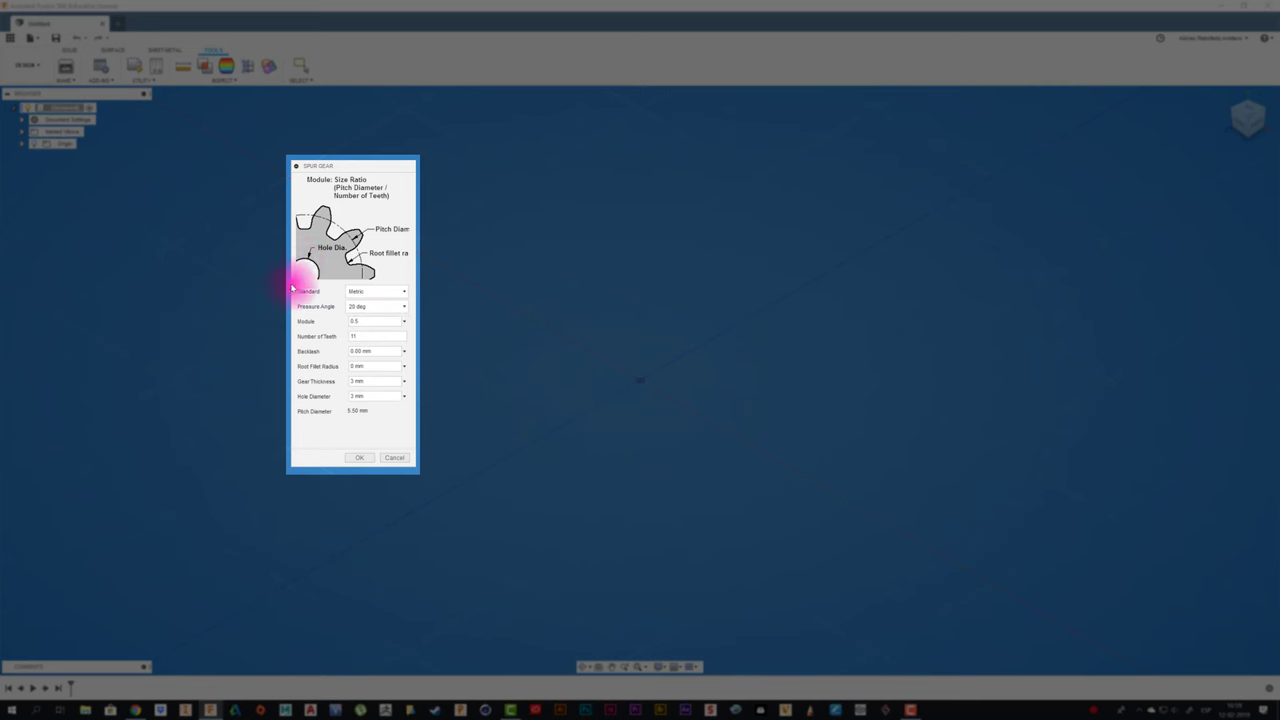
left_click(356, 460)
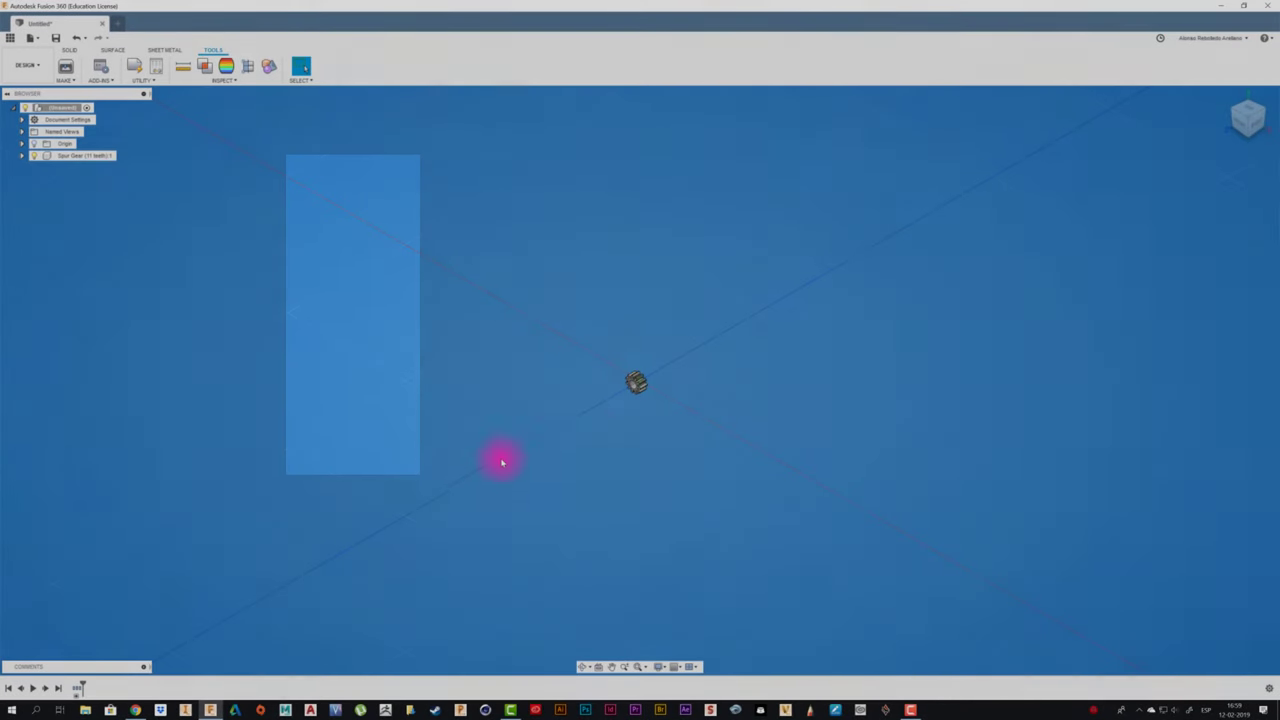
- Turn on component colour cycling so the gear shows its copper colour
scroll(660, 417, "up", 3)
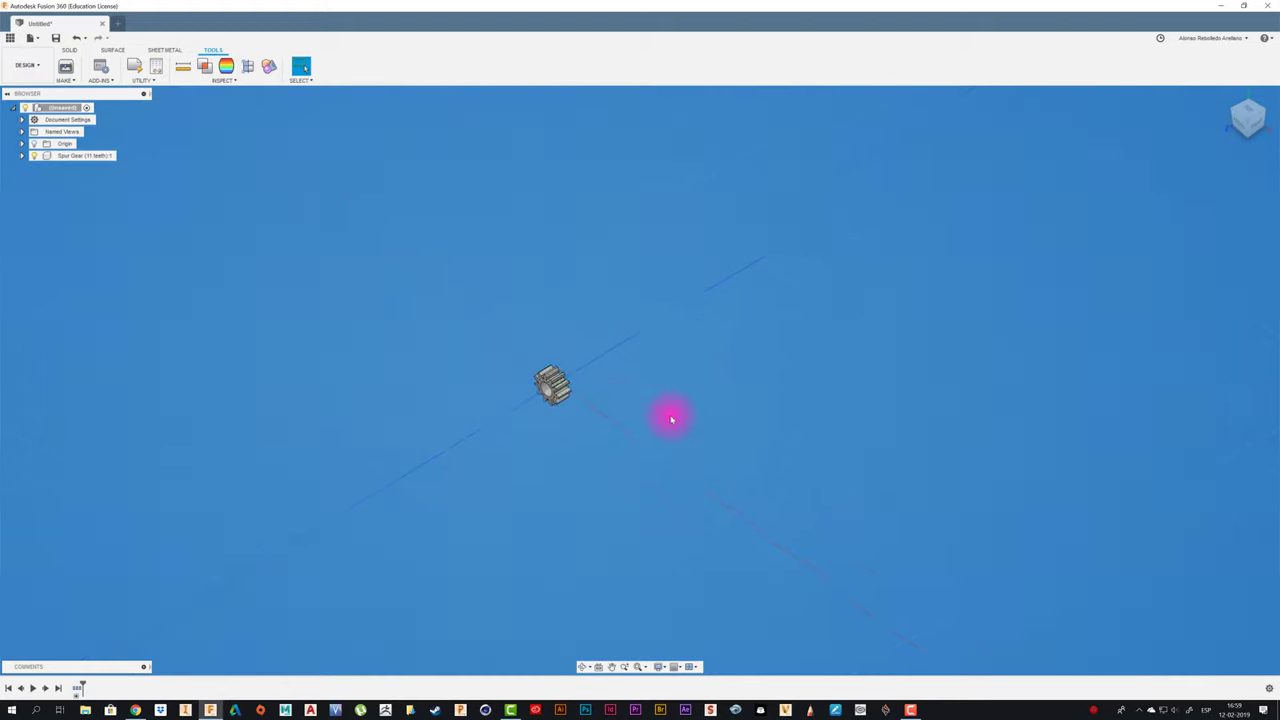
scroll(660, 414, "up", 2)
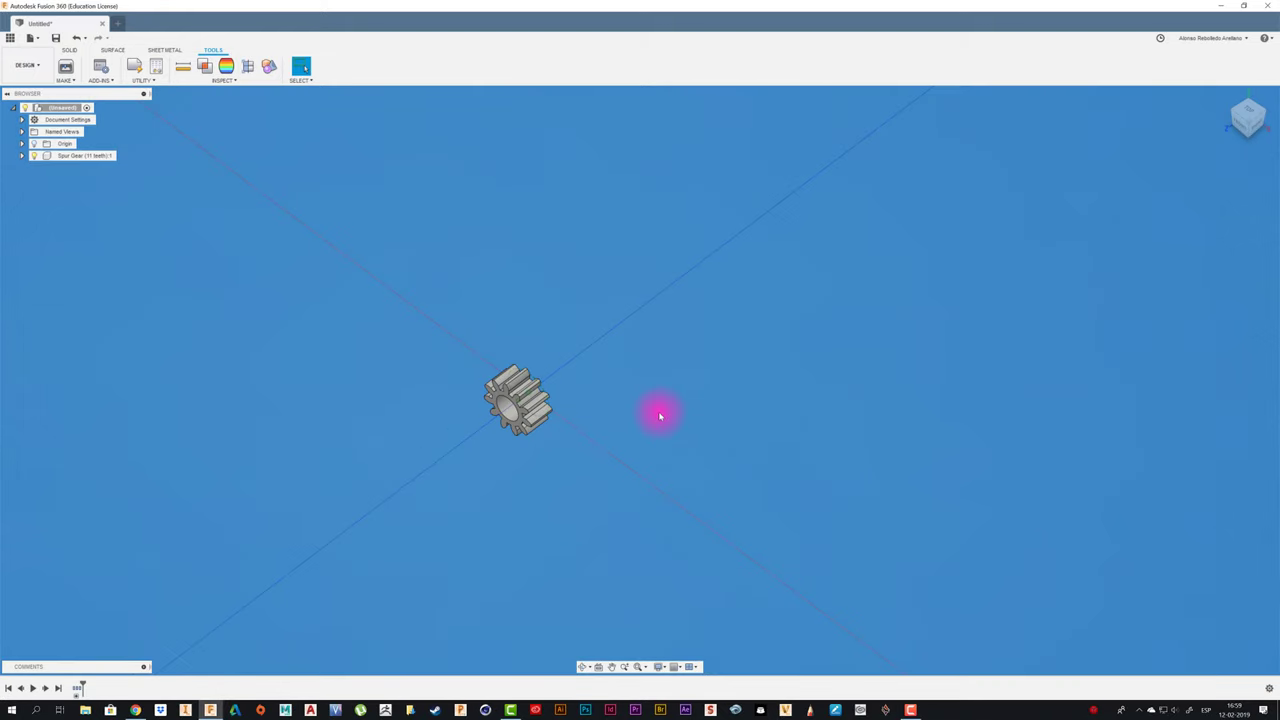
left_click(268, 66)
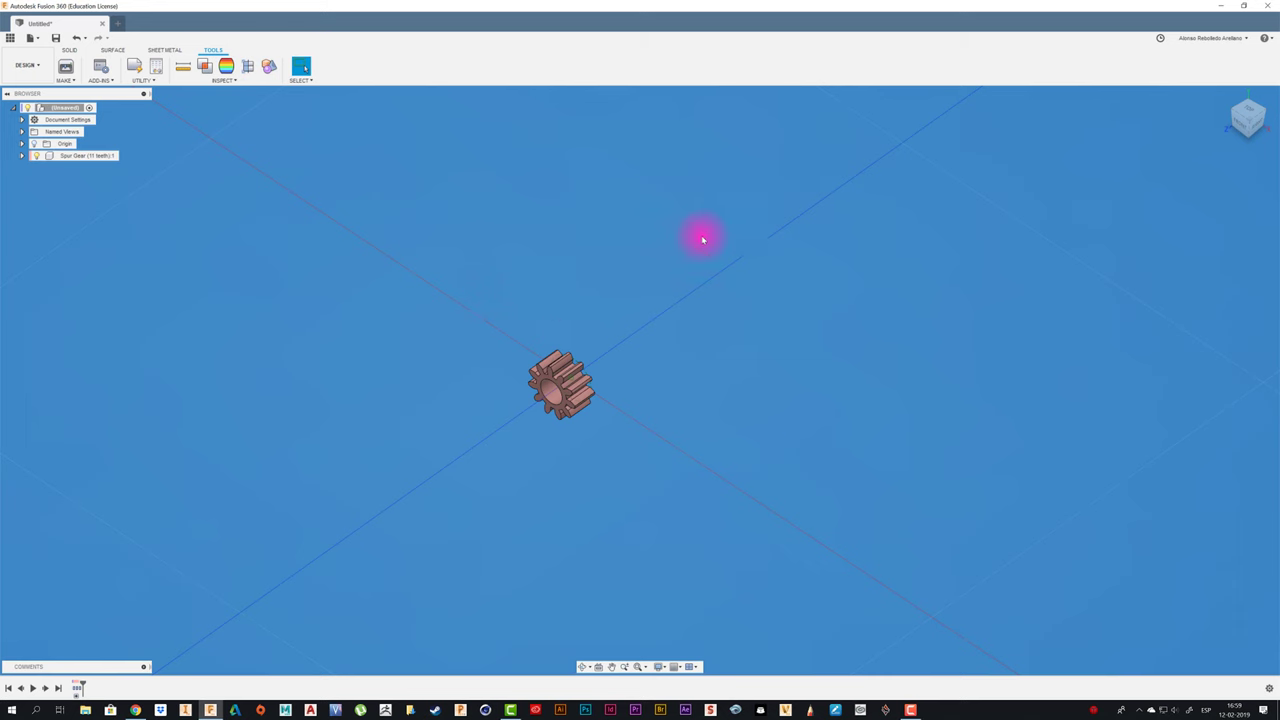
- Rotate the Spur Gear component -90° about the X axis with Move/Copy
left_click_drag(489, 312, 663, 506)
left_click_drag(666, 435, 922, 256)
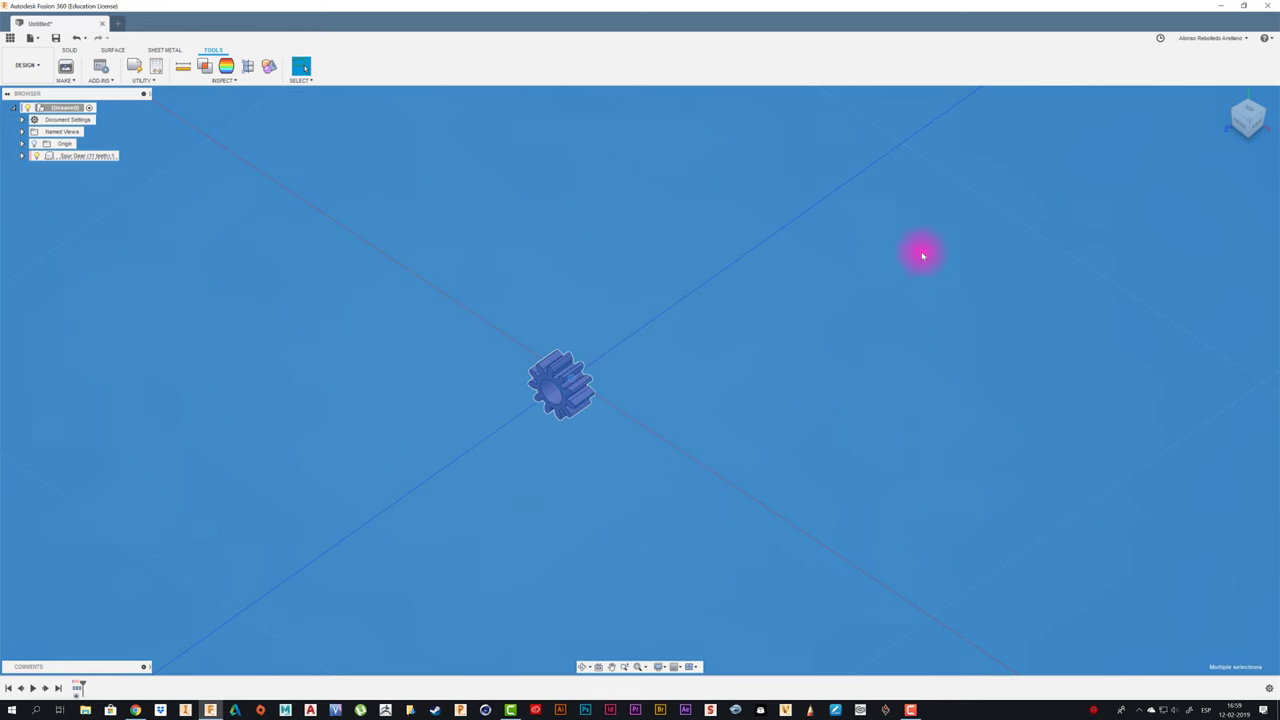
right_click(95, 157)
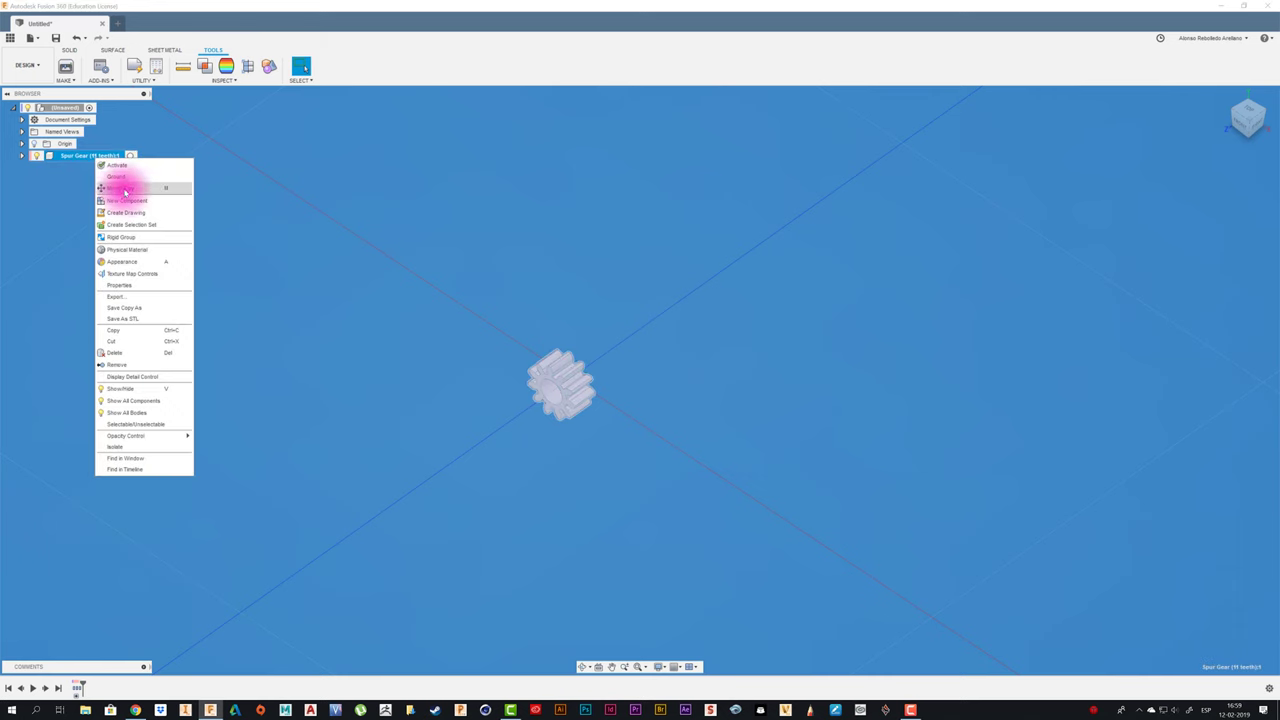
left_click(124, 190)
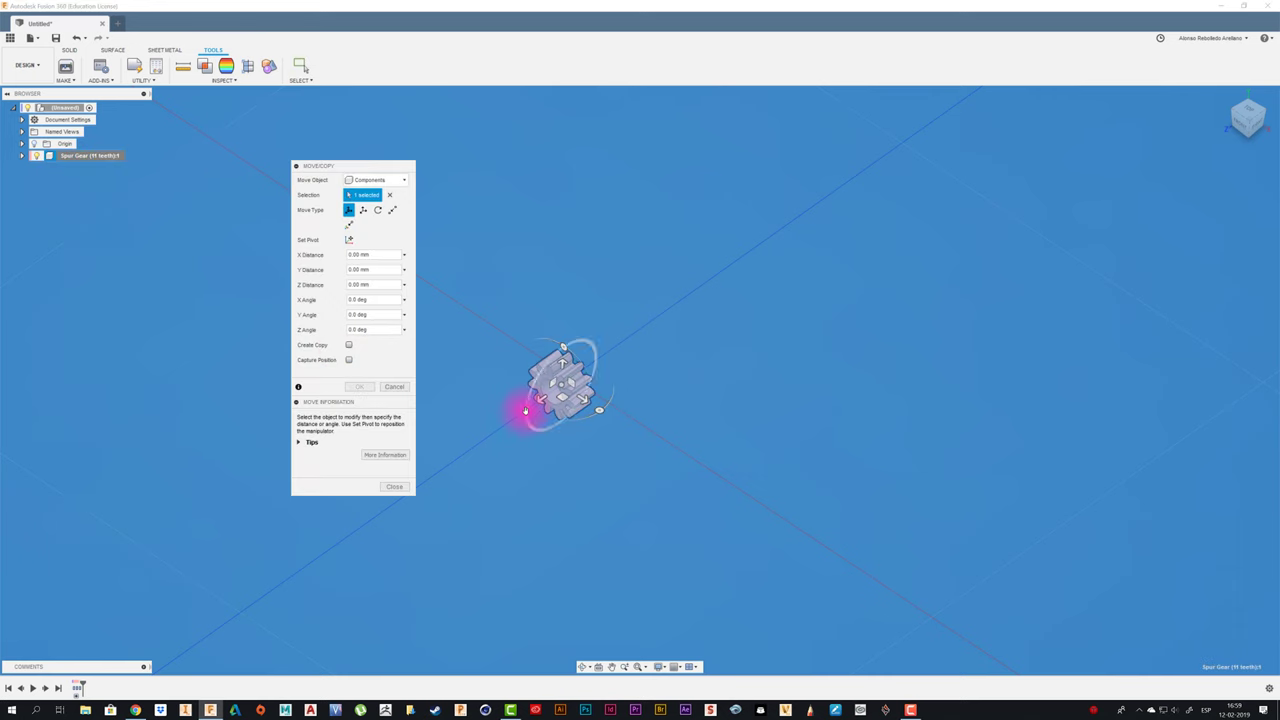
left_click_drag(528, 409, 562, 346)
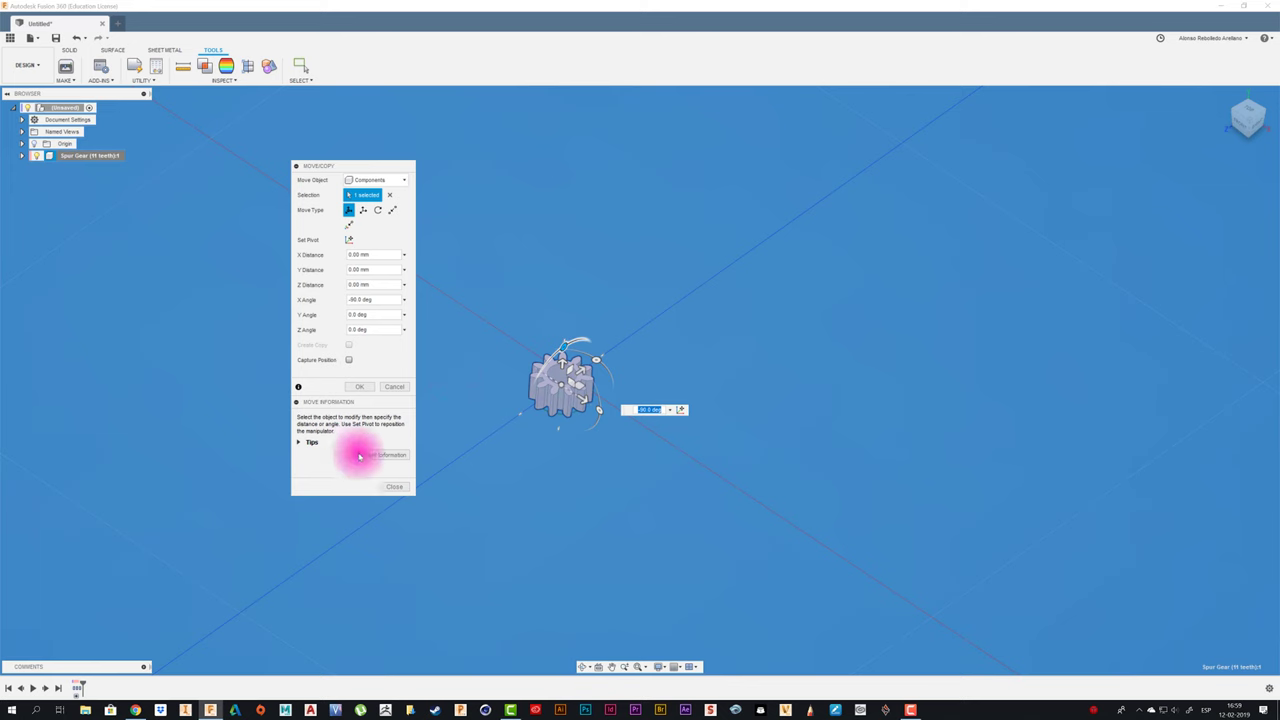
left_click(360, 388)
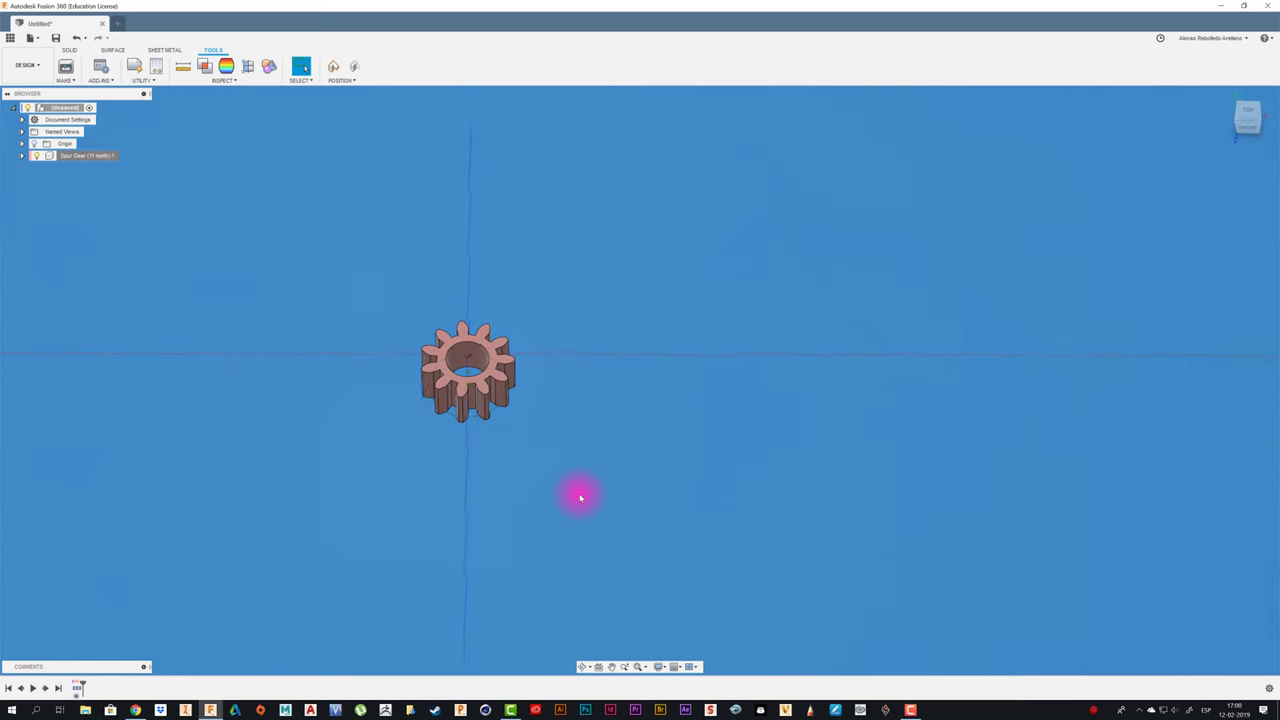
- Revisit the simple versus compound gear train diagram in Chrome, then return to Fusion 360
left_click(135, 710)
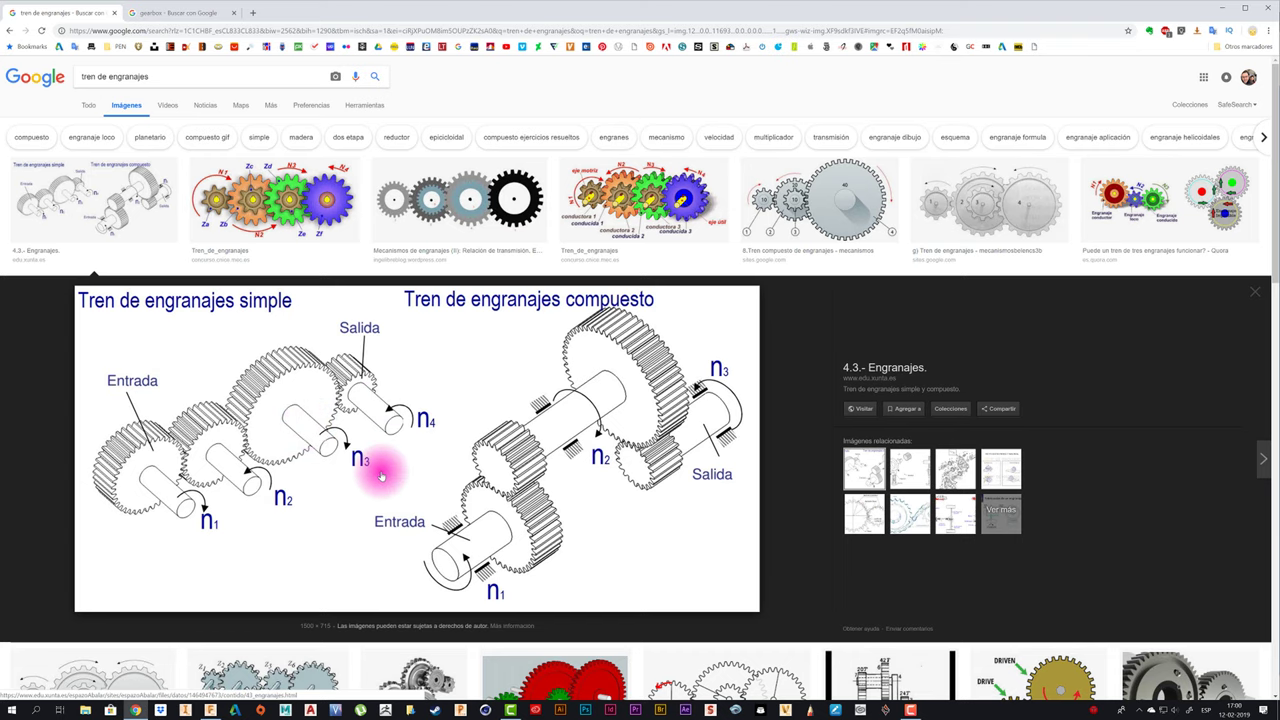
left_click(243, 663)
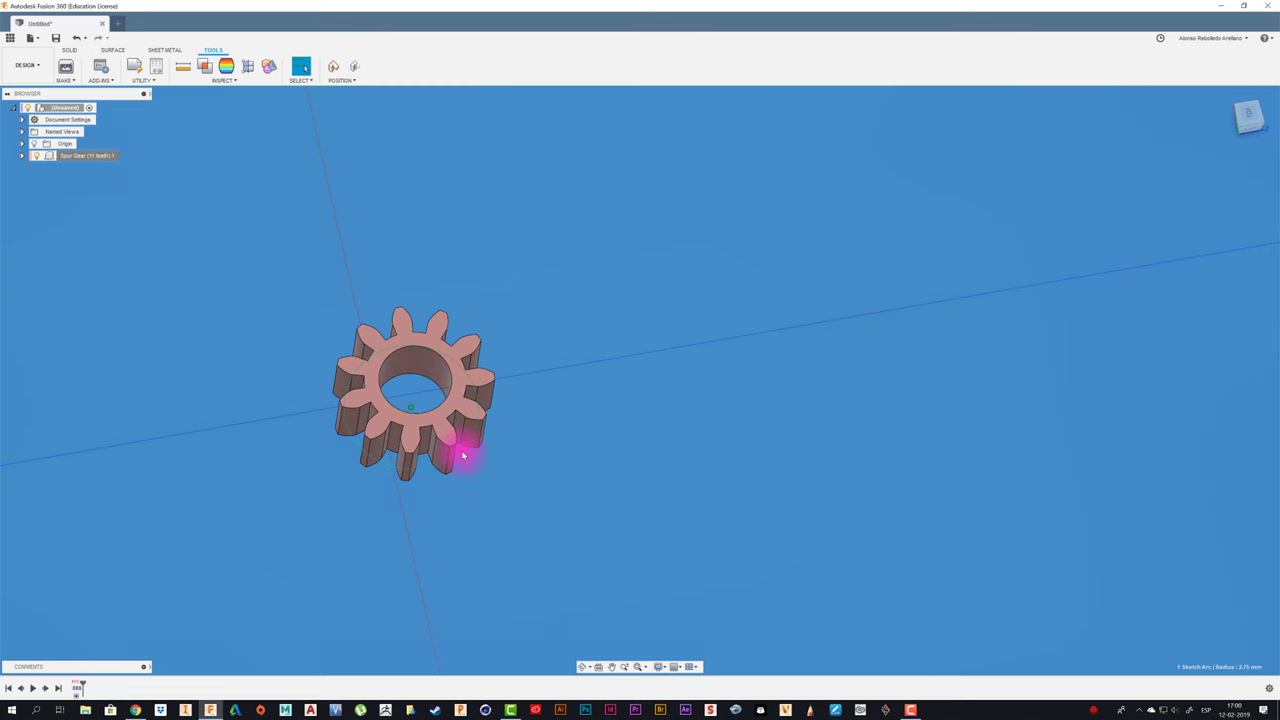
scroll(455, 470, "up", 3)
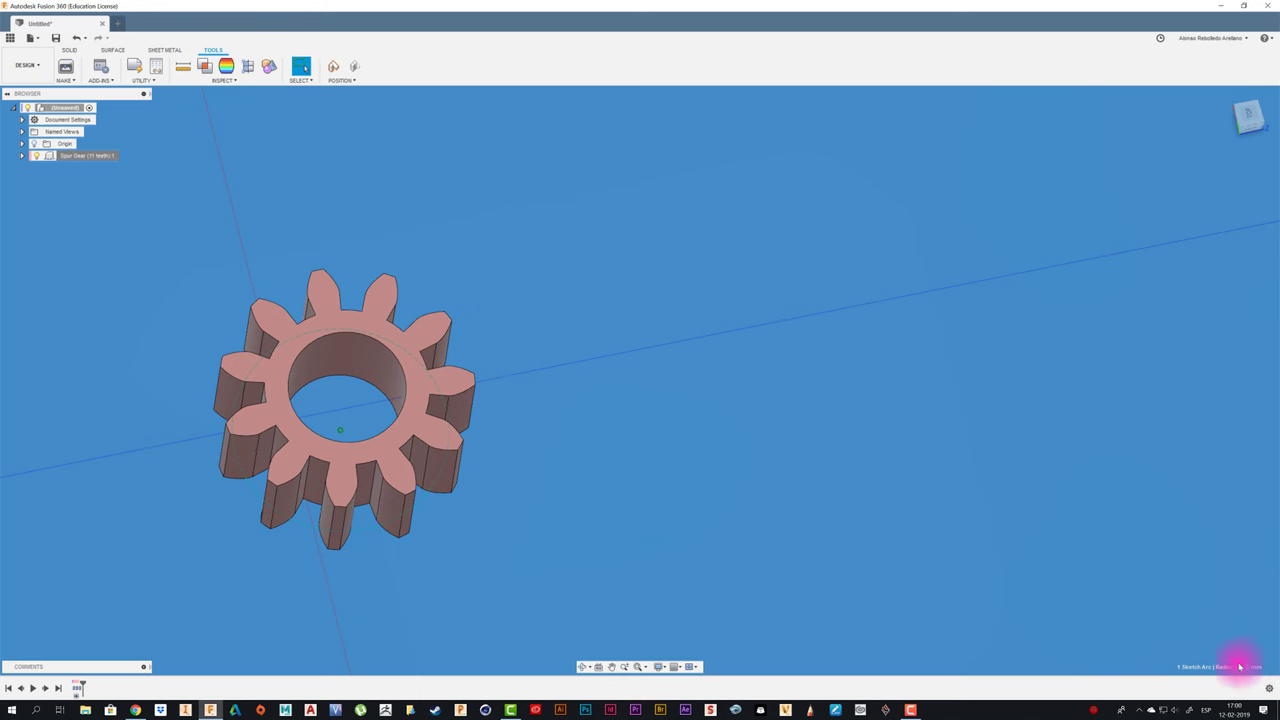
scroll(724, 492, "down", 2)
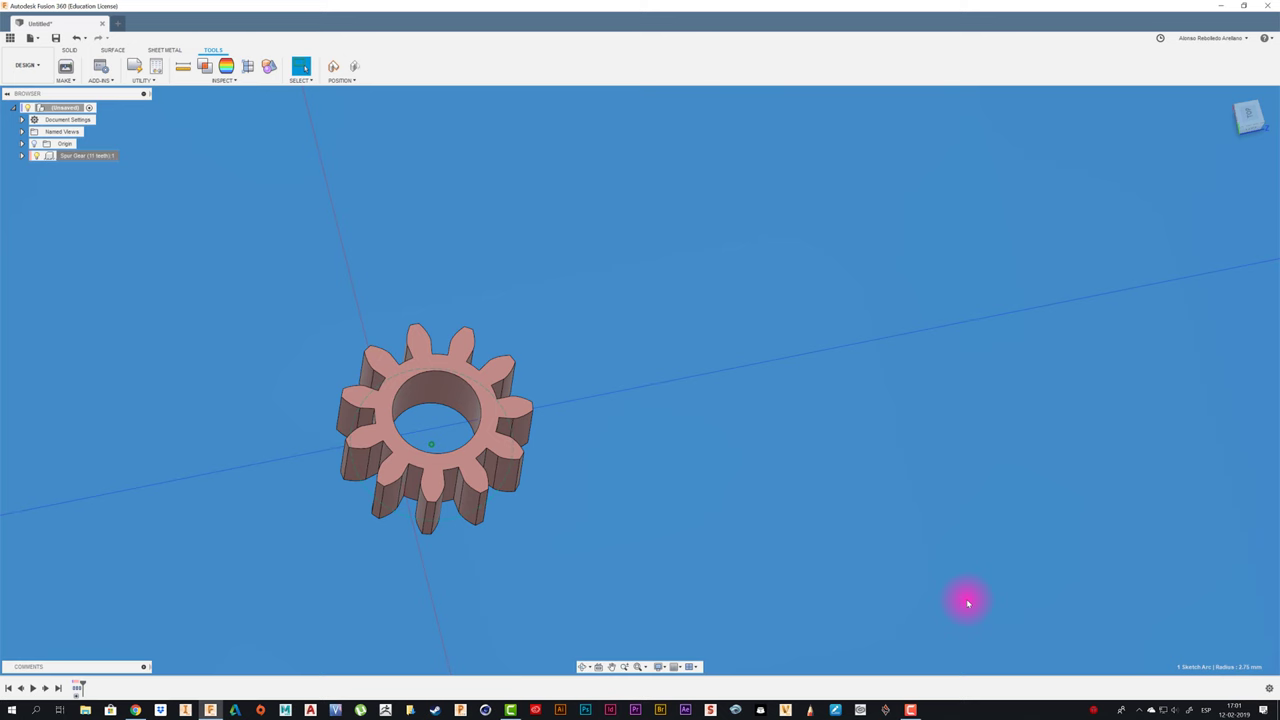
- Generate a 23-tooth spur gear and rotate it 90° about X to lie flat
left_click(101, 68)
double_click(685, 222)
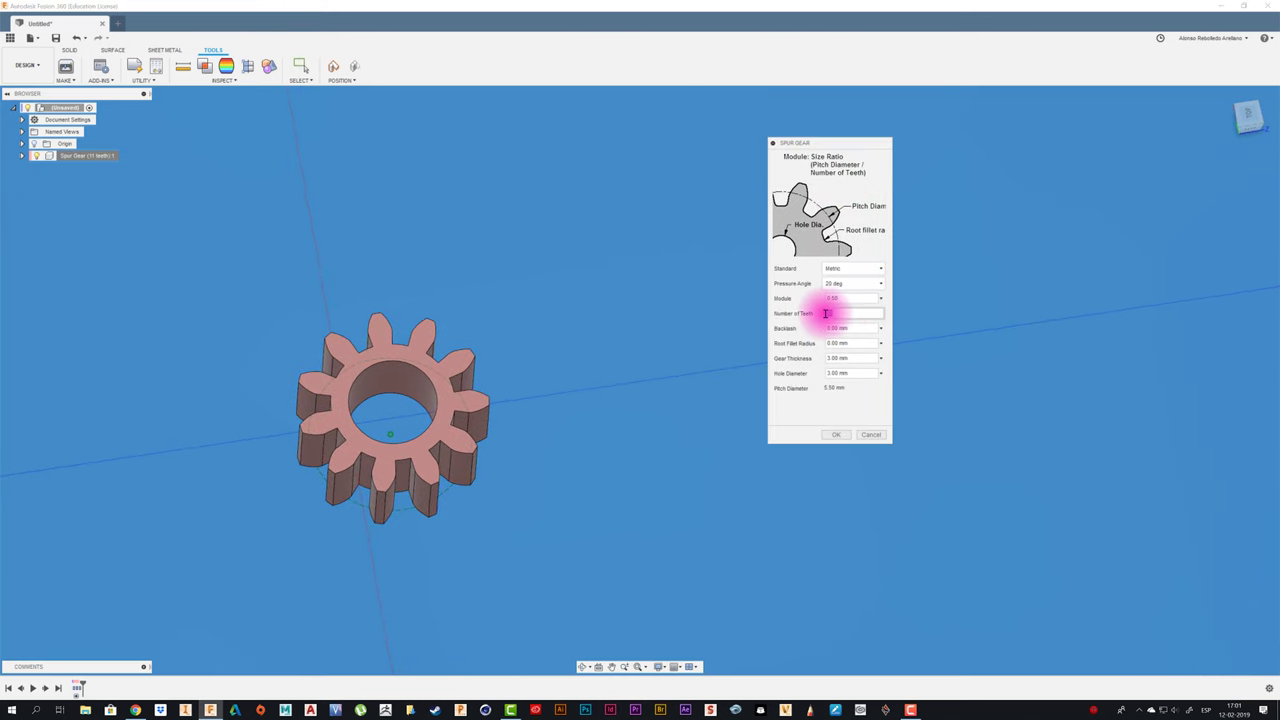
left_click(822, 440)
right_click(91, 166)
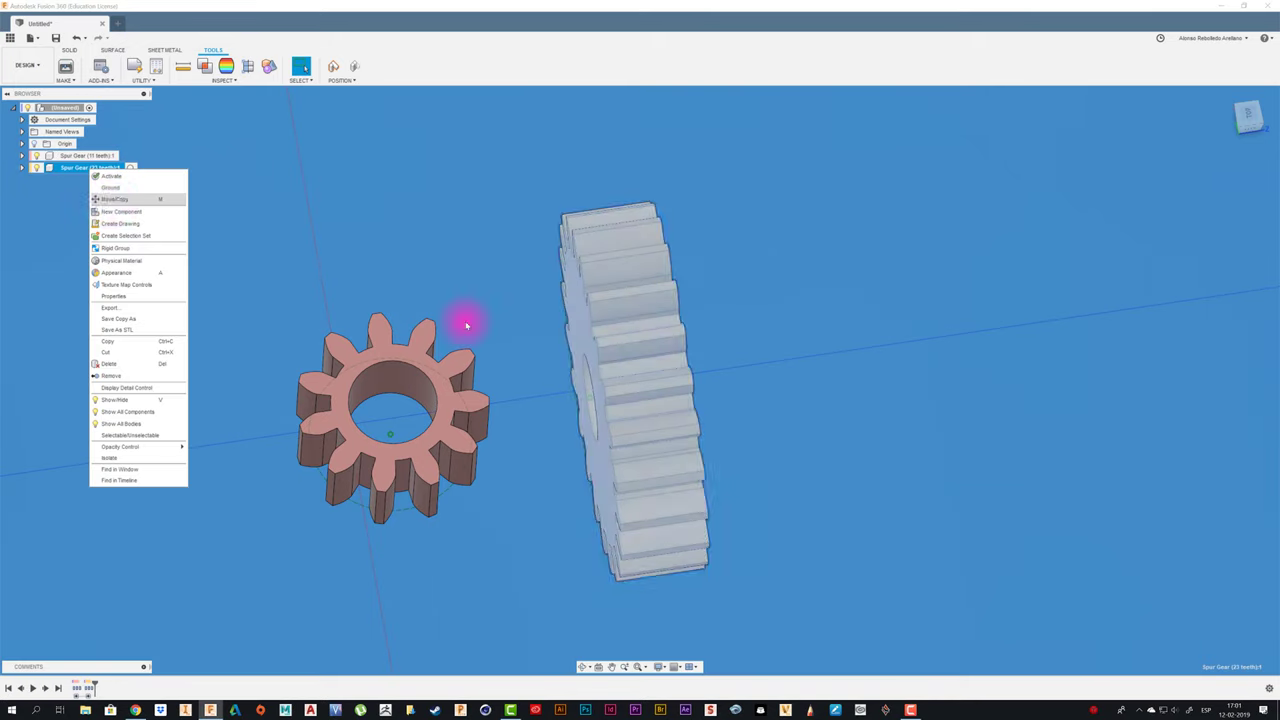
key("m")
left_click_drag(624, 390, 677, 417)
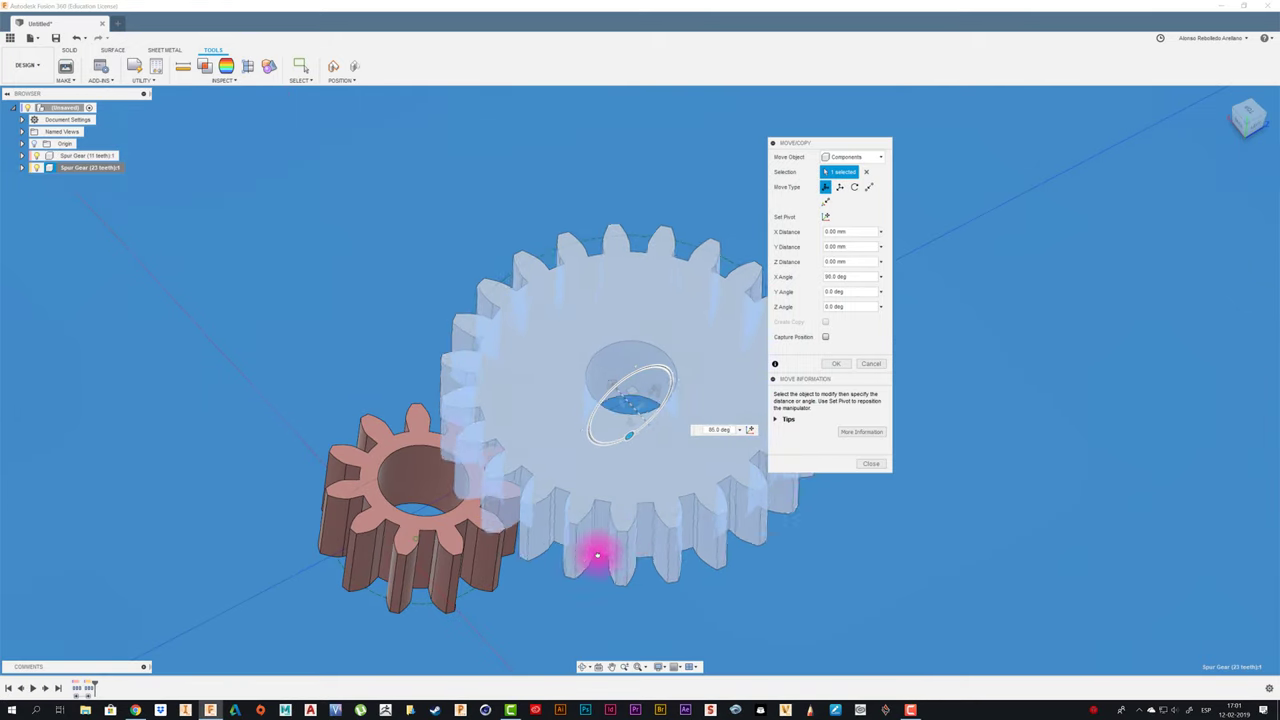
key("Return")
middle_click_drag(828, 389, 357, 251, "shift")
- Generate a 33-tooth spur gear and tip it 90° flat beside the others
left_click(100, 70)
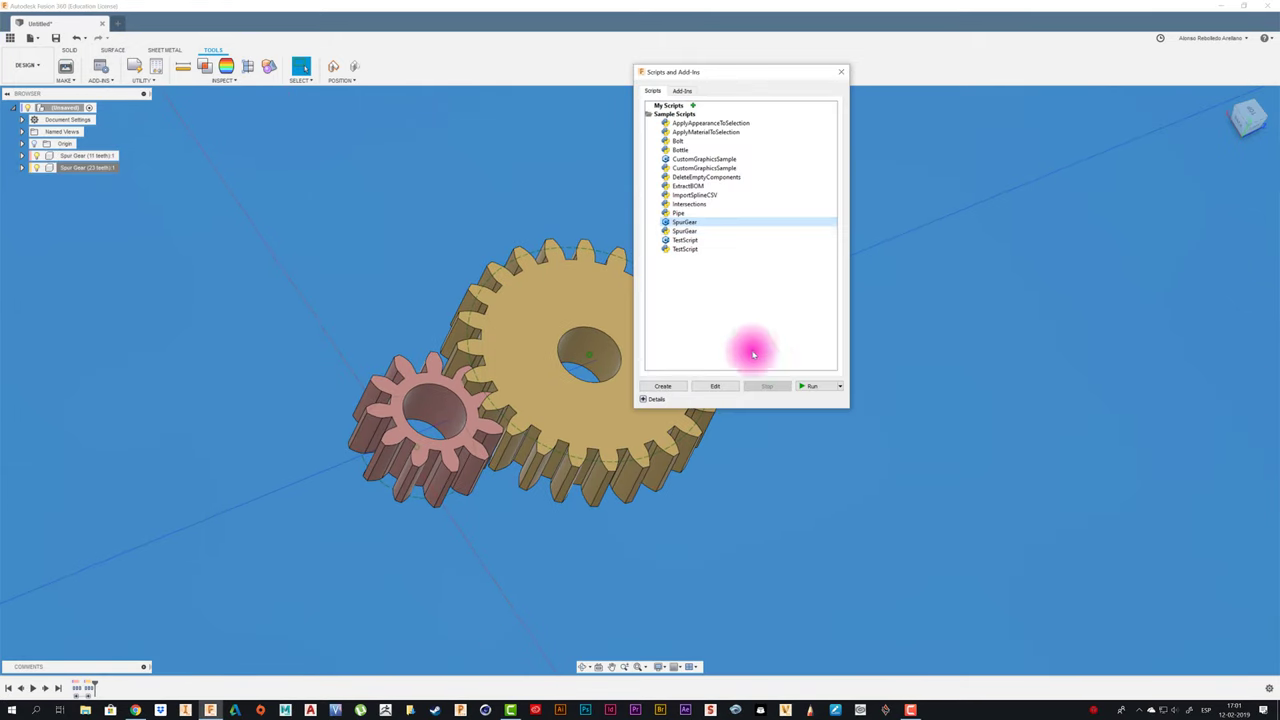
left_click(763, 380)
left_click(806, 317)
type("33")
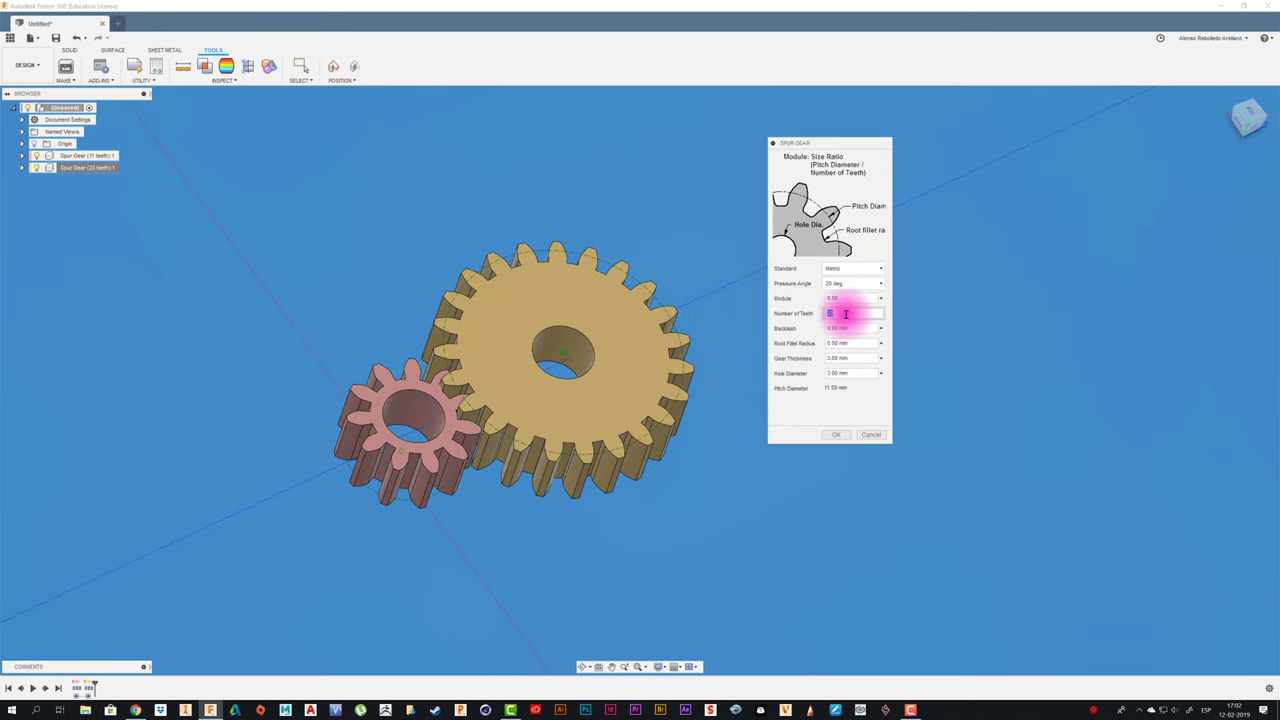
left_click(836, 434)
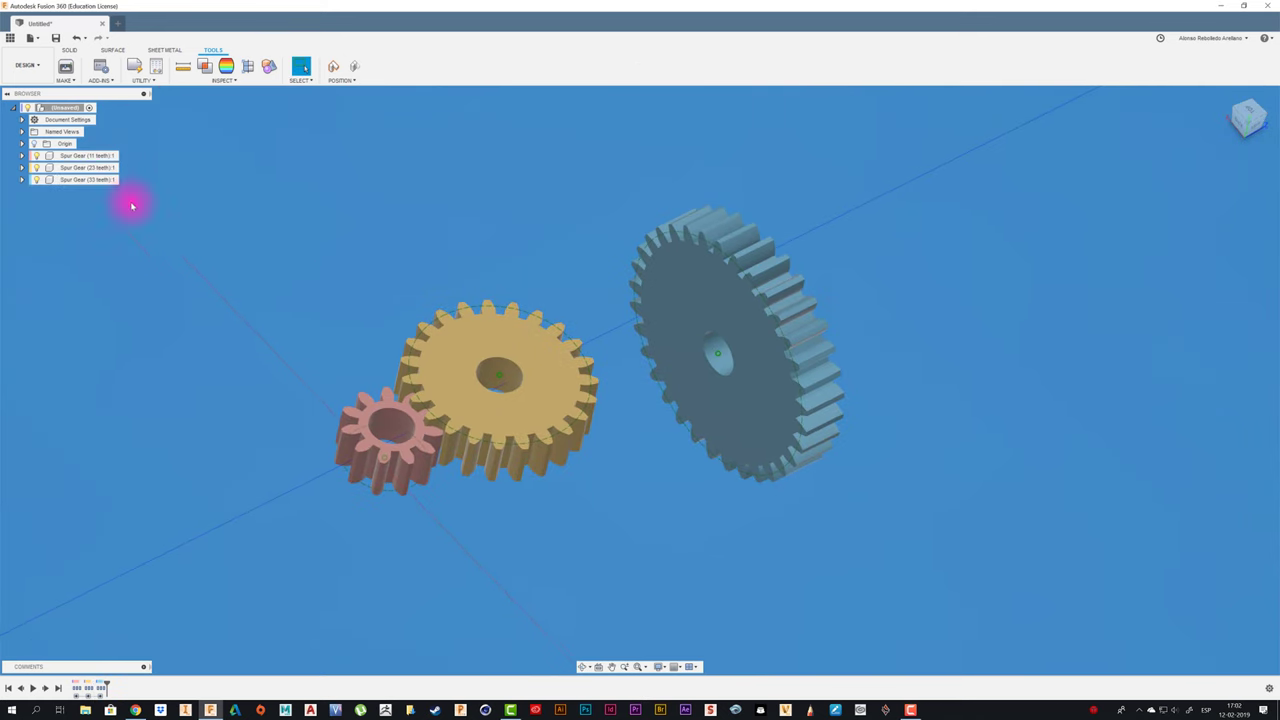
left_click(88, 179)
key("m")
left_click_drag(679, 360, 634, 406)
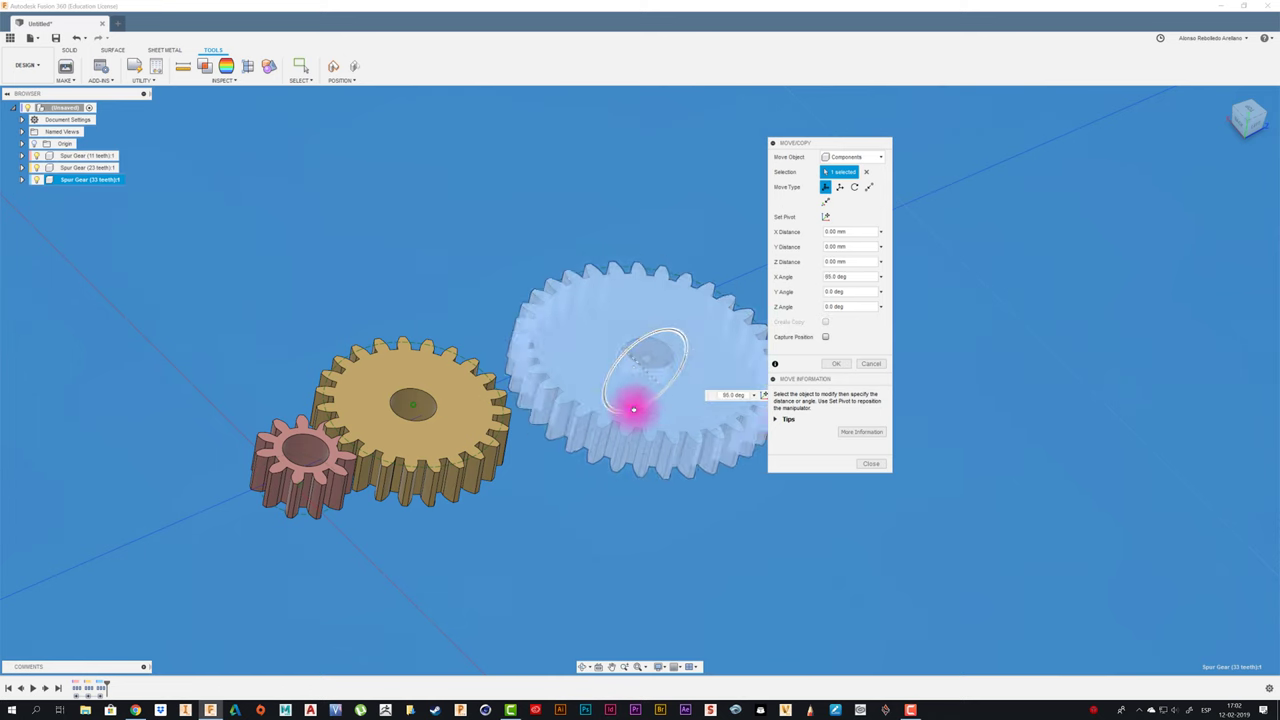
left_click(836, 363)
- Generate a 15-tooth spur gear and rotate it 90° about X
left_click(99, 80)
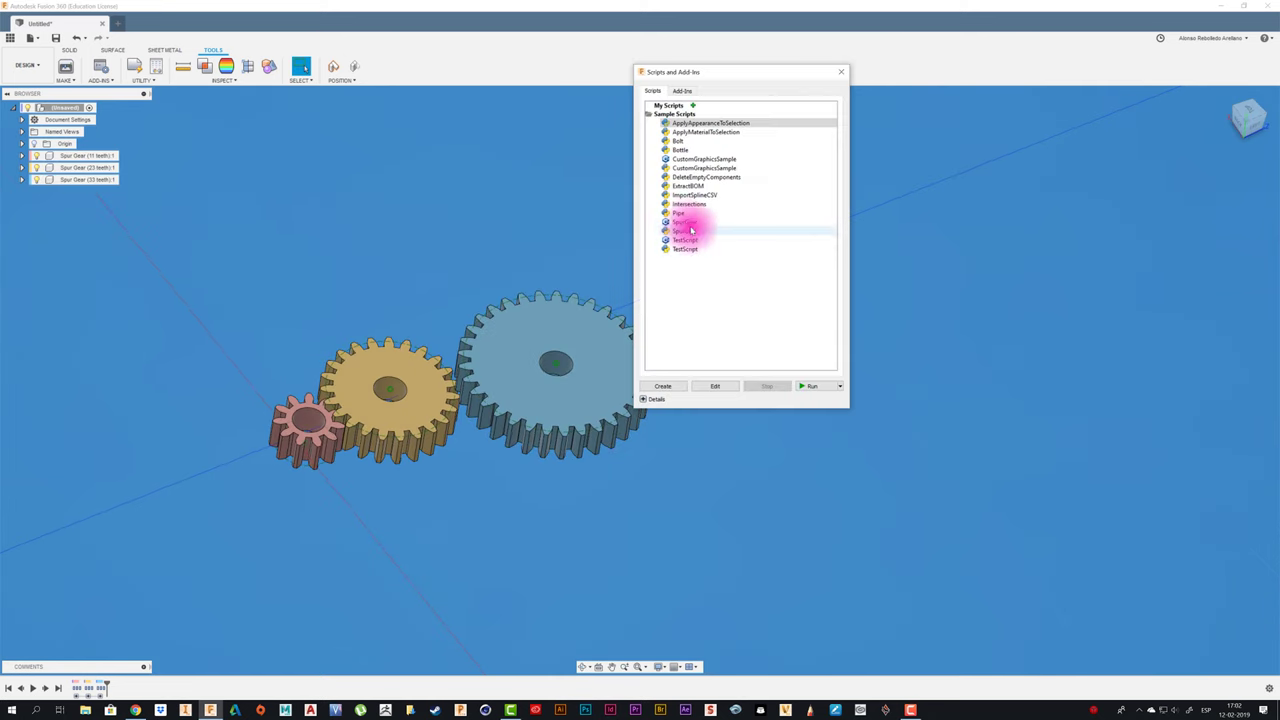
double_click(691, 223)
type("15")
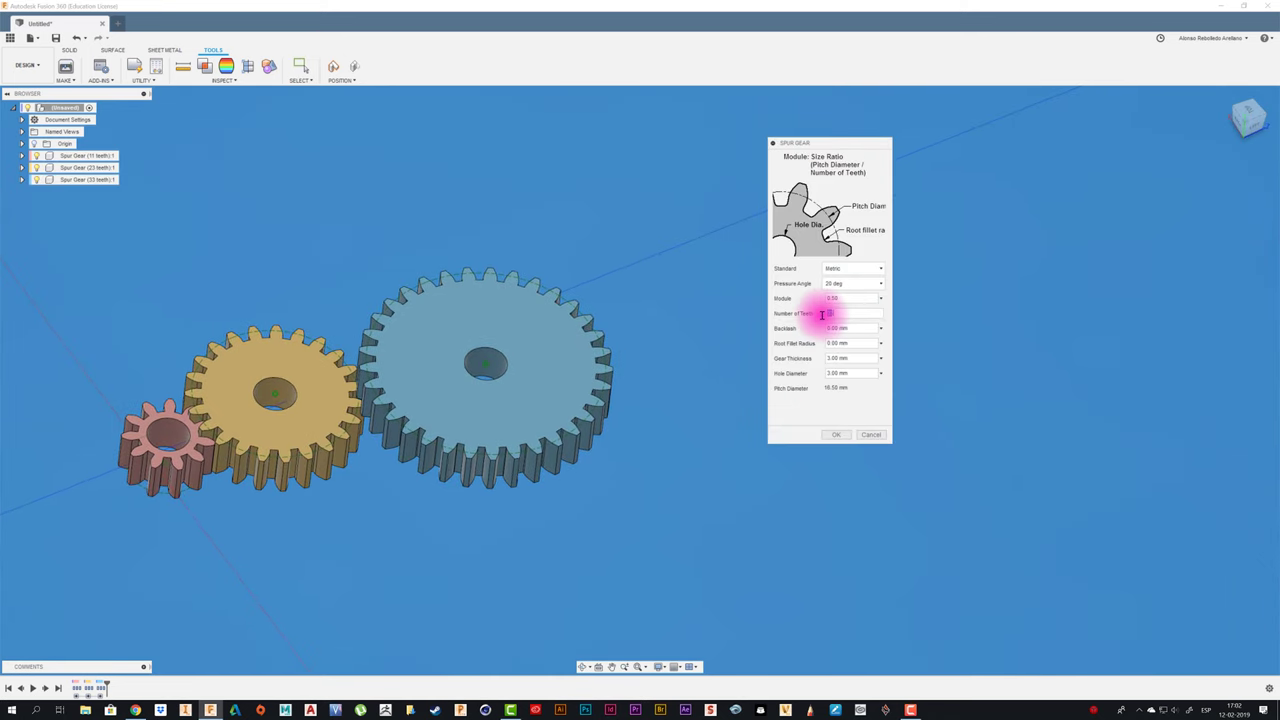
left_click(836, 434)
left_click(100, 191)
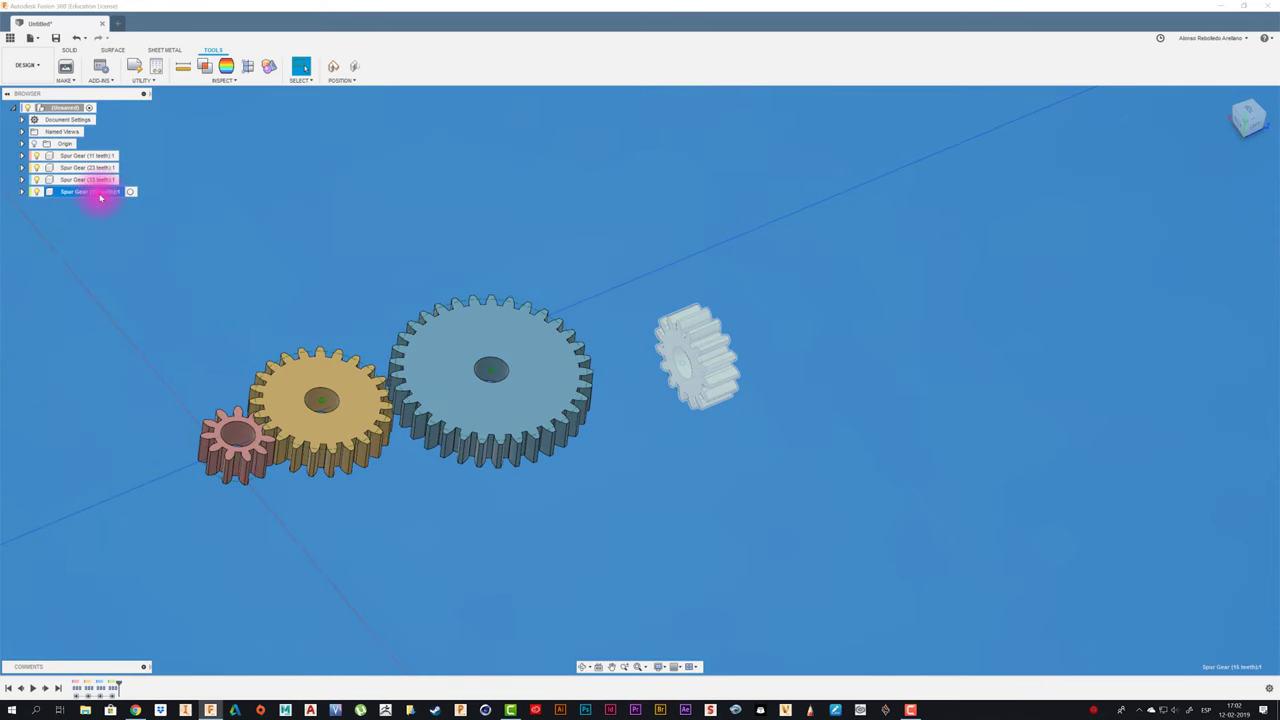
key("m")
left_click(849, 276)
type("90")
left_click(836, 363)
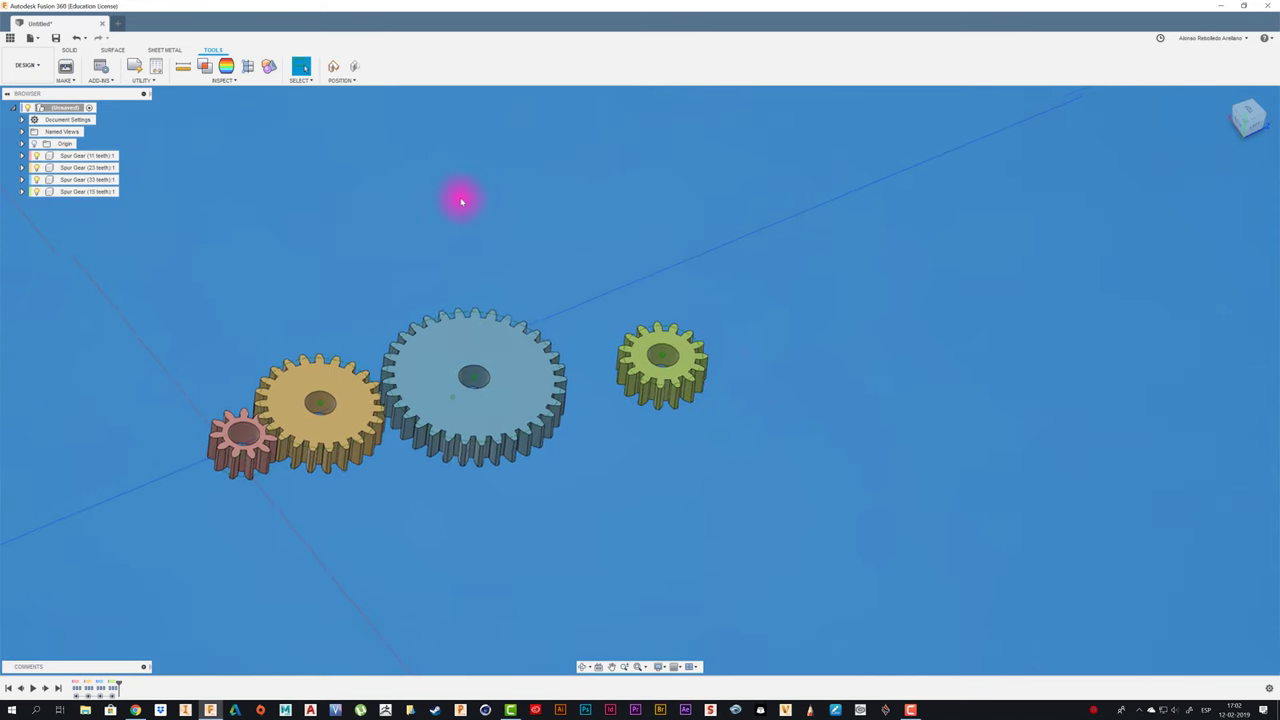
- Generate a 99-tooth spur gear, rotate it 90° flat, and look down on the gears
left_click(99, 66)
left_click(805, 385)
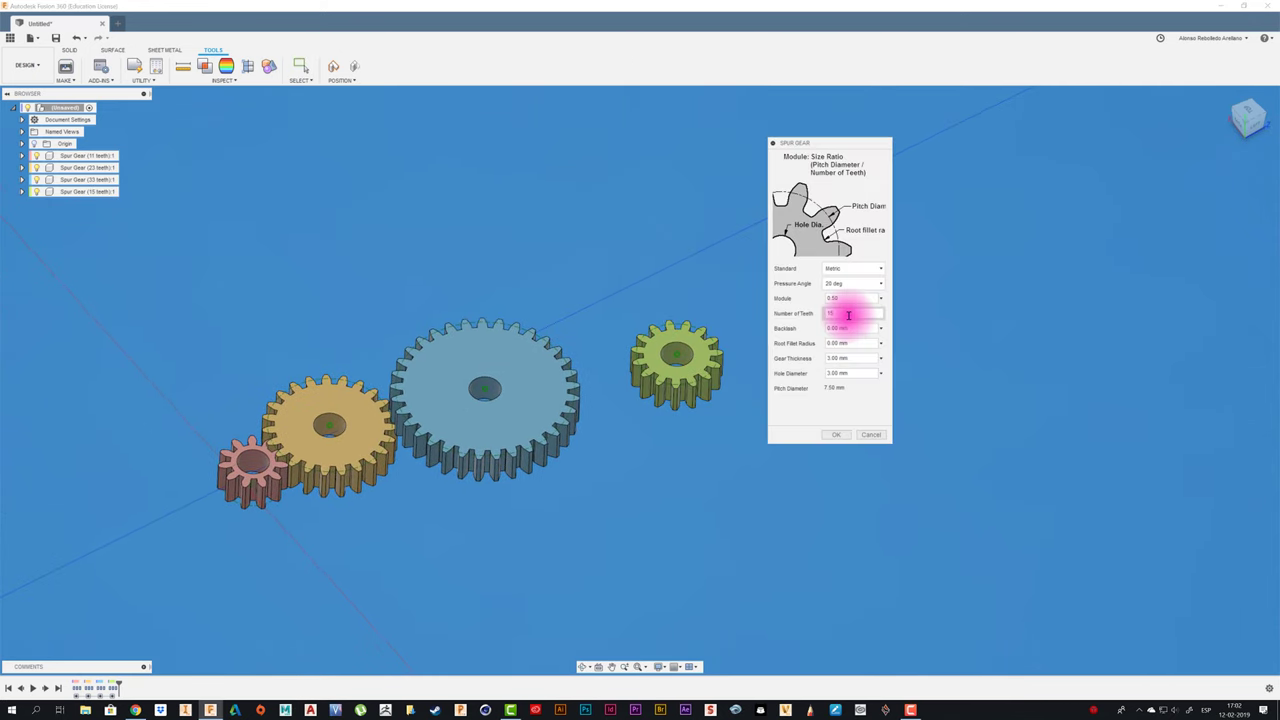
left_click(834, 434)
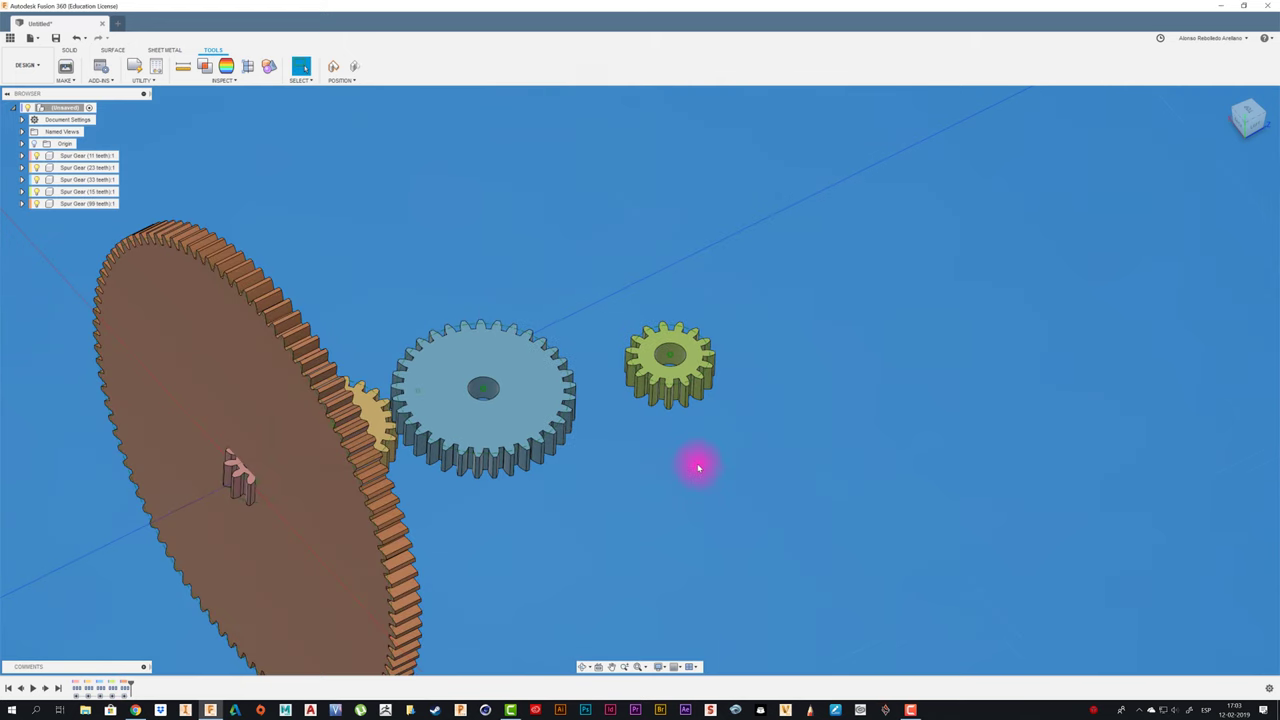
key("m")
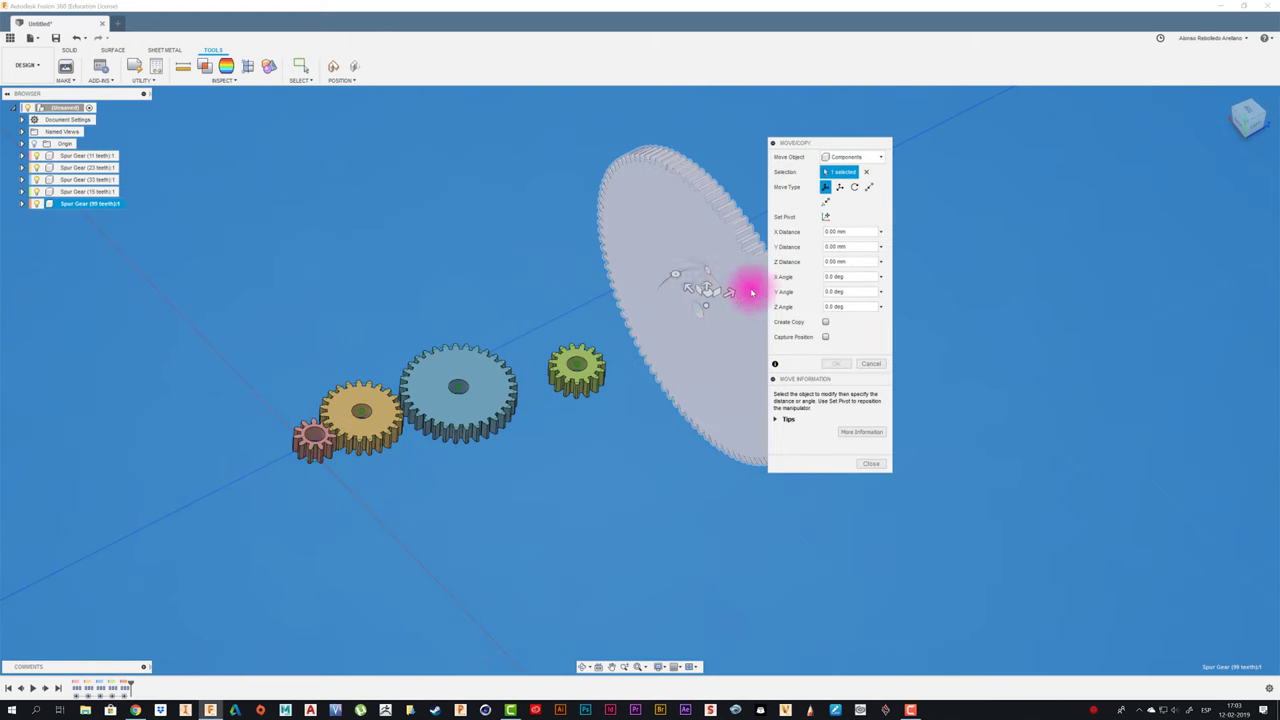
left_click_drag(752, 286, 714, 337)
type("90")
left_click(836, 363)
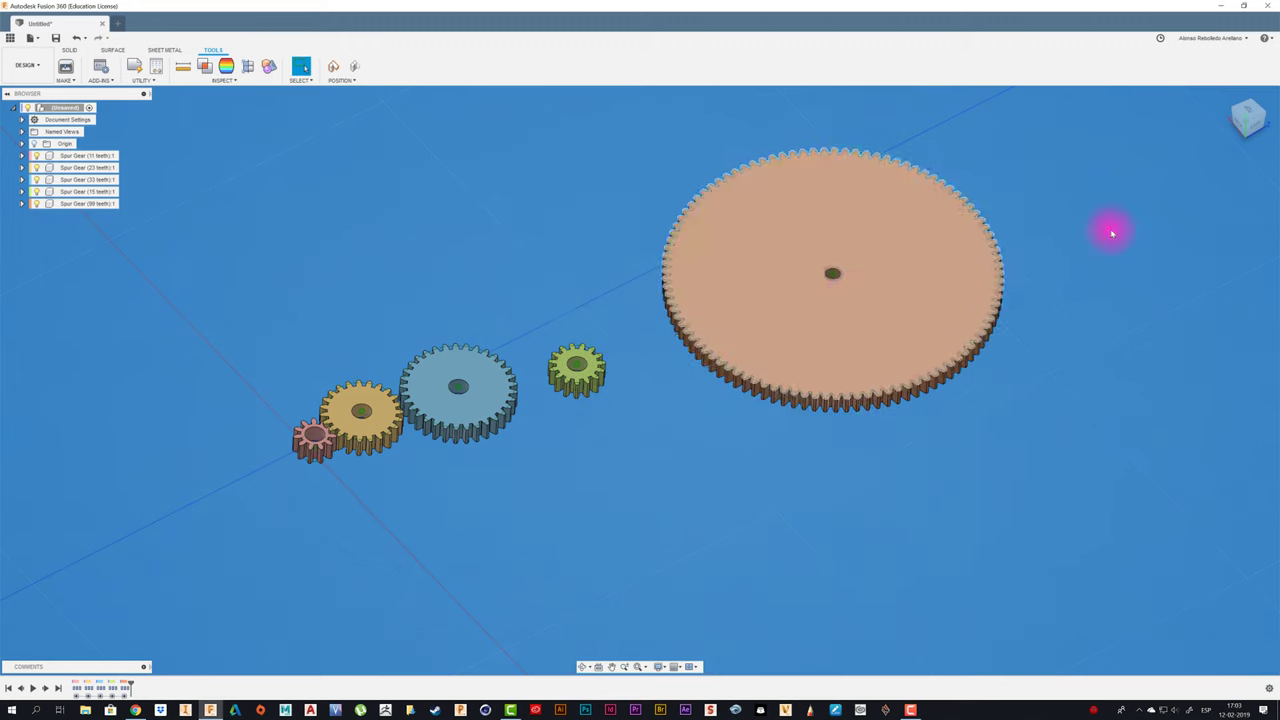
left_click_drag(971, 329, 837, 195)
key("Escape")
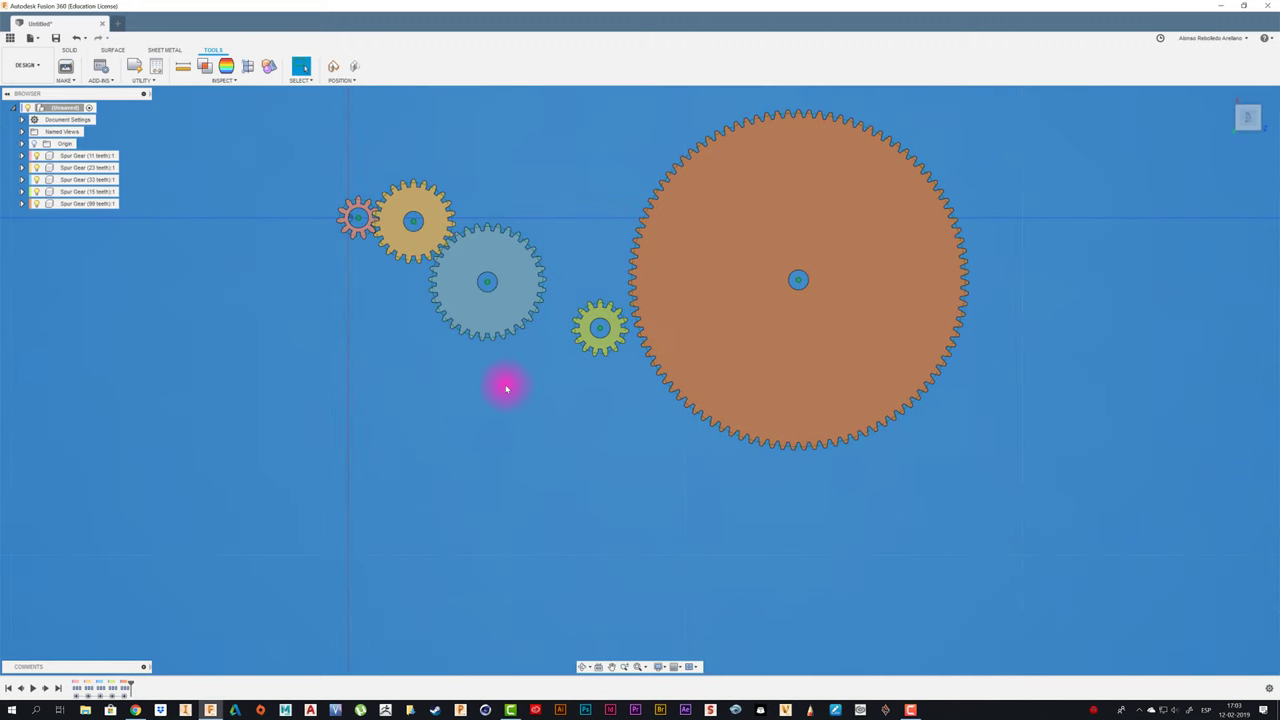
- Switch to the TOP view and turn it twice by 90 degrees
scroll(350, 205, "up", 3)
scroll(390, 300, "up", 2)
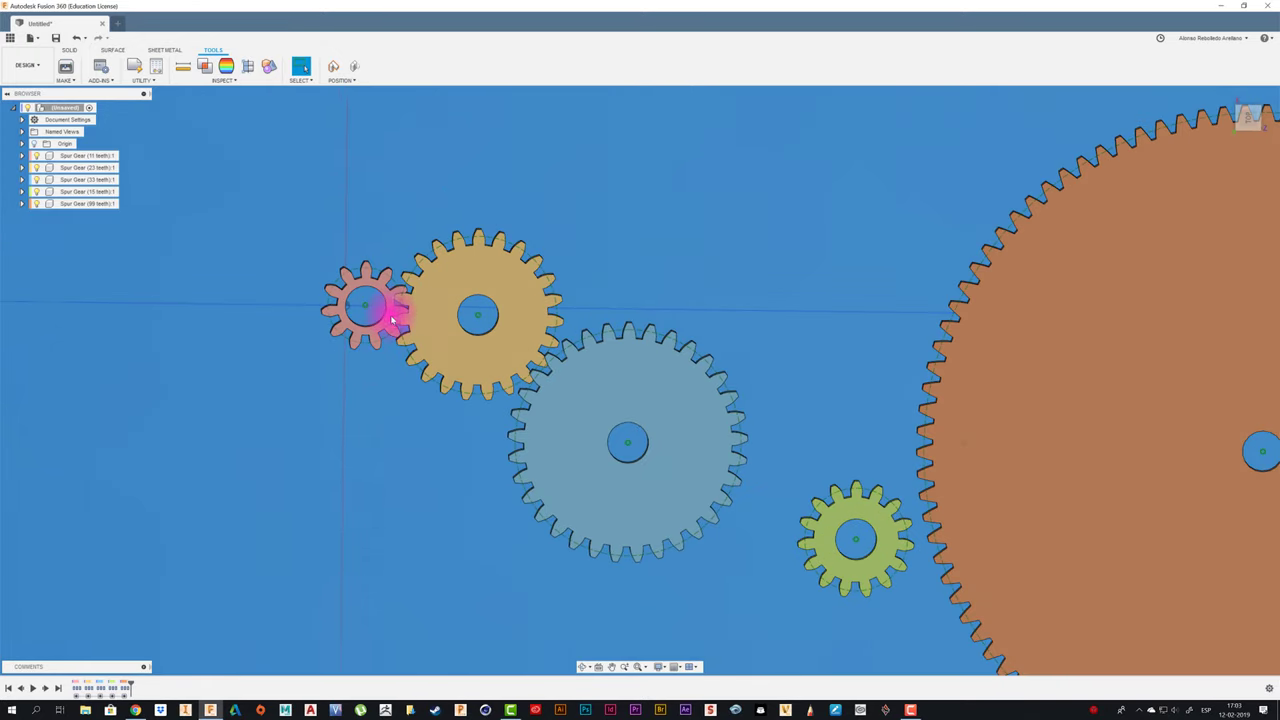
left_click(1246, 118)
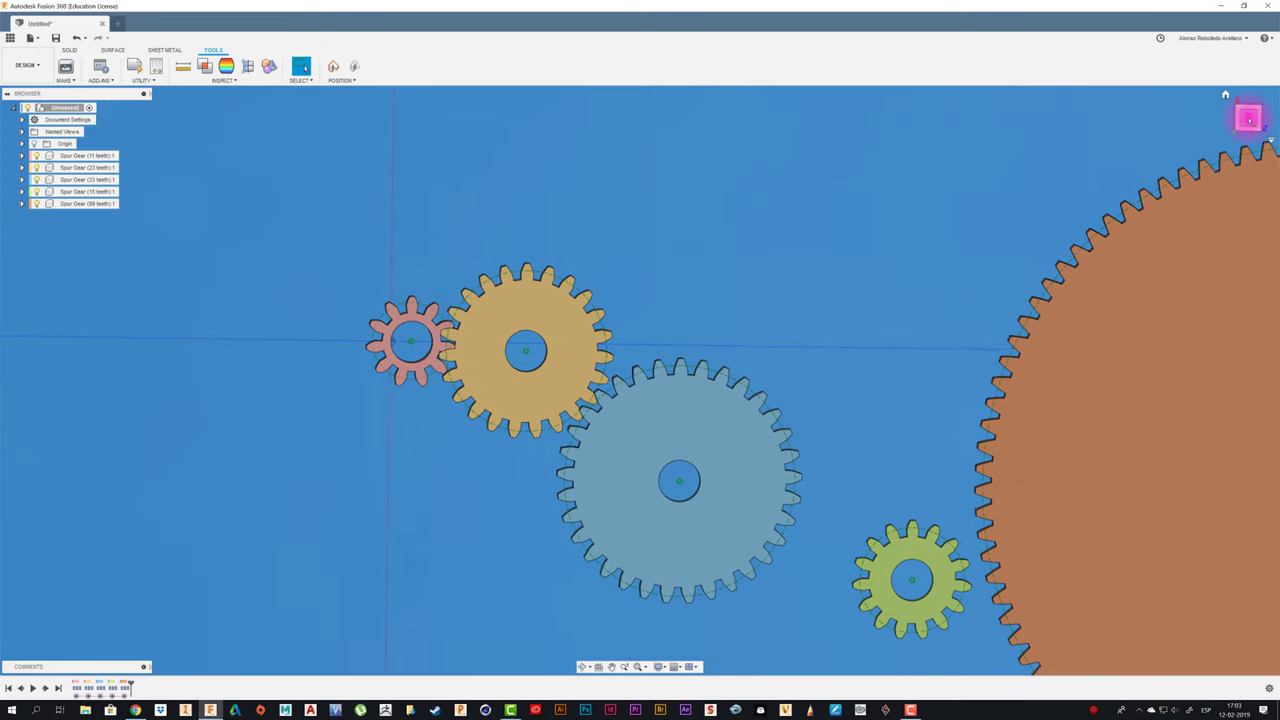
left_click(1264, 98)
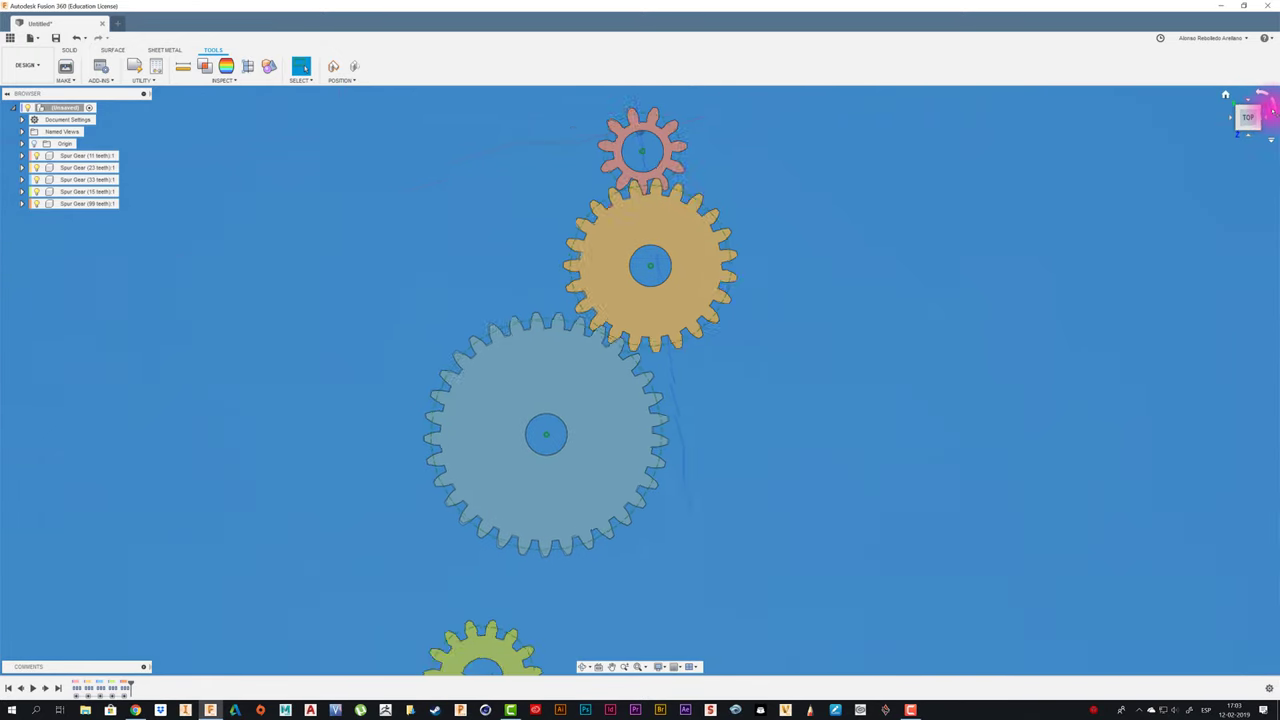
left_click(1262, 96)
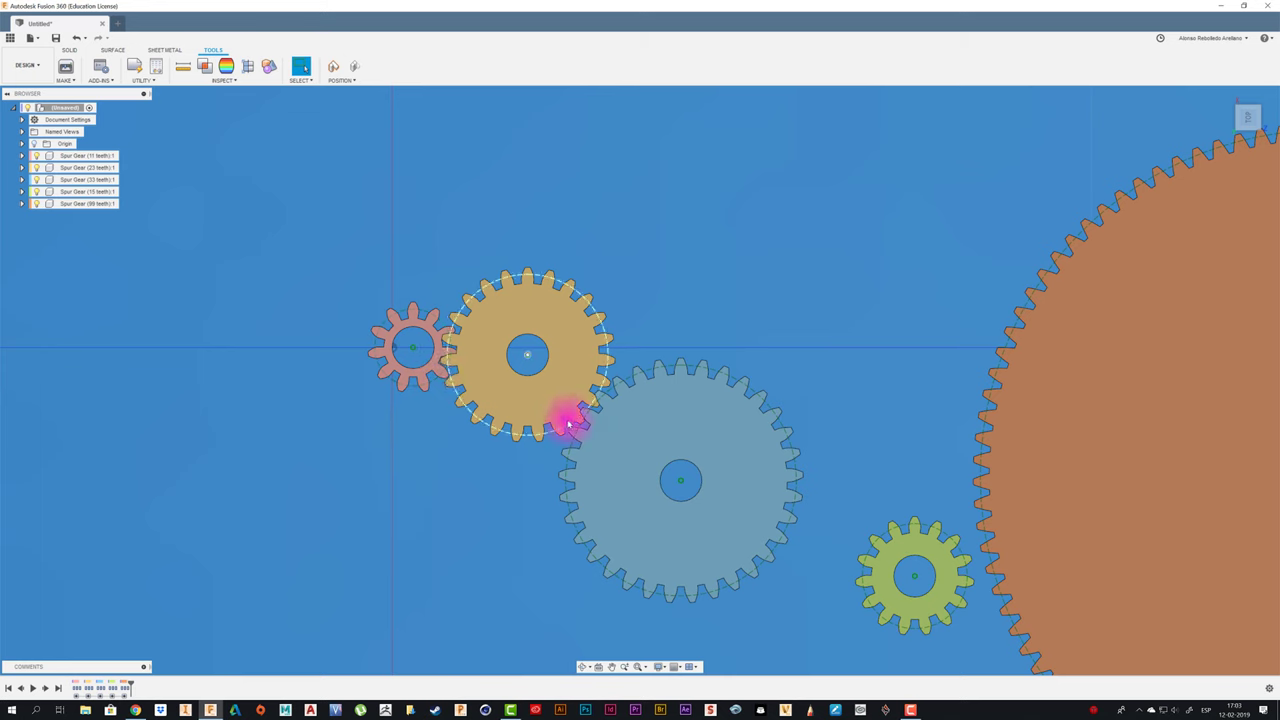
- Drag the yellow, blue and large orange gears into mesh, then orbit to a tilted view
mouse_move(568, 425)
left_mouse_down()
mouse_move(549, 243)
mouse_move(523, 214)
mouse_move(514, 223)
mouse_move(570, 266)
mouse_move(566, 280)
mouse_move(549, 251)
mouse_move(583, 297)
mouse_move(583, 326)
left_mouse_up()
mouse_move(791, 351)
left_mouse_down()
mouse_move(769, 167)
mouse_move(706, 157)
mouse_move(749, 166)
mouse_move(729, 160)
left_mouse_up()
left_click_drag(920, 614, 698, 410)
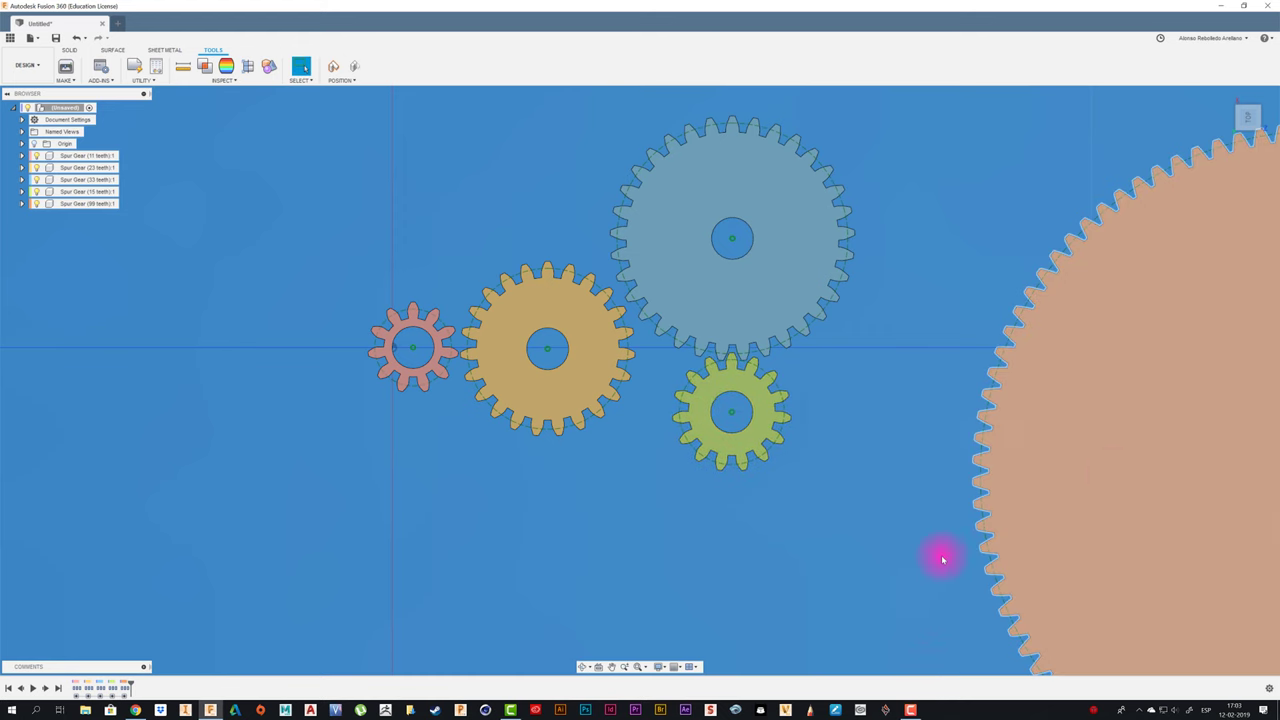
left_click_drag(940, 554, 940, 584)
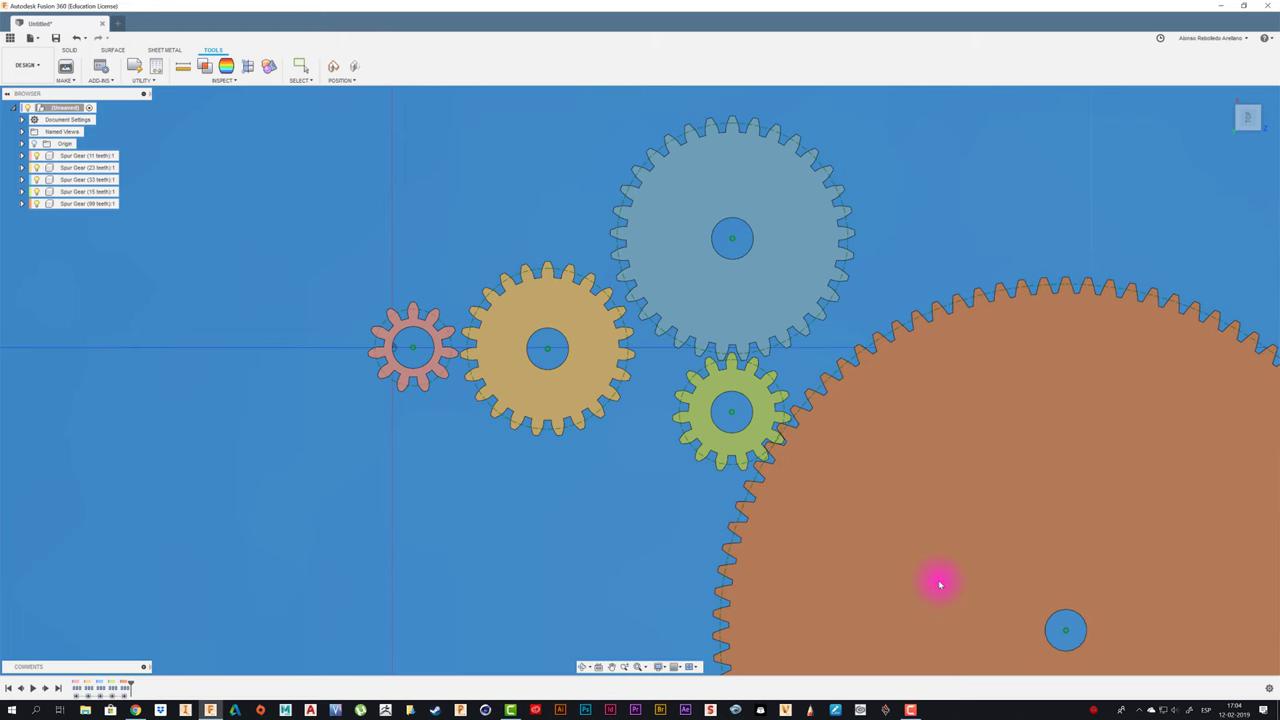
scroll(940, 462, "down", 4)
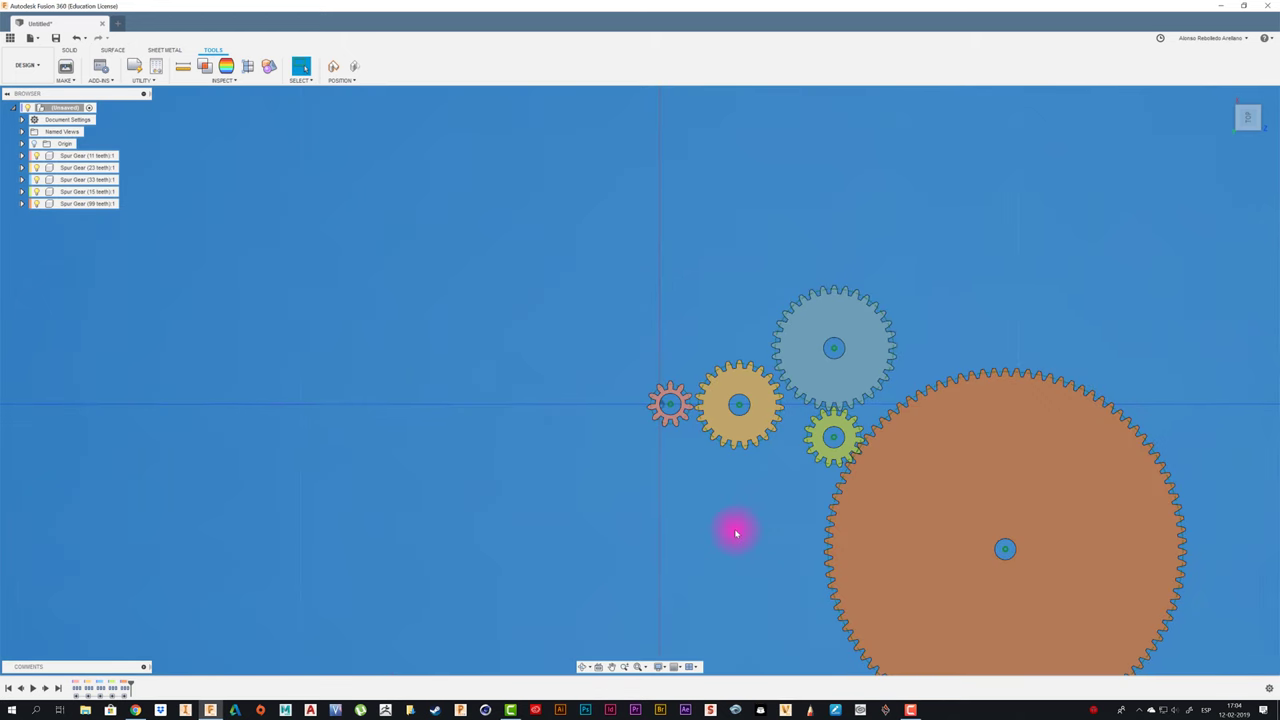
middle_click_drag(739, 533, 297, 295, "shift")
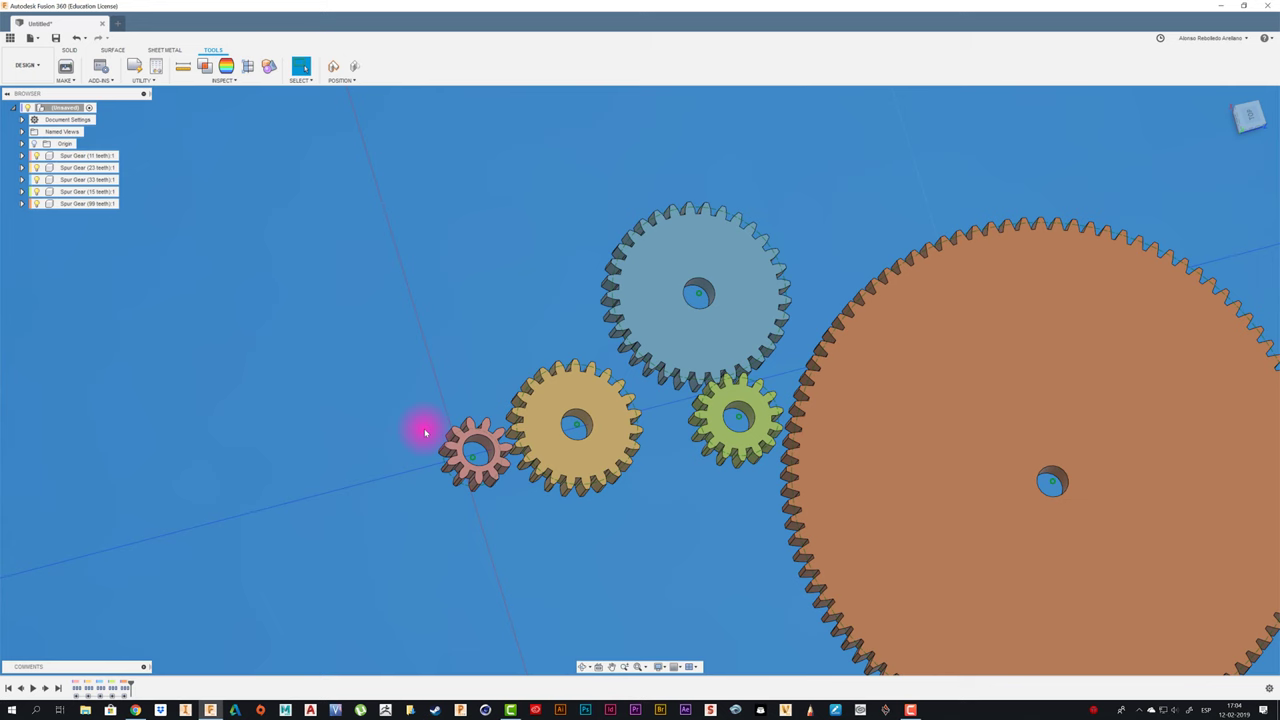
- Select the 11-tooth, green and large orange 99-tooth gears to inspect them
left_click(464, 487)
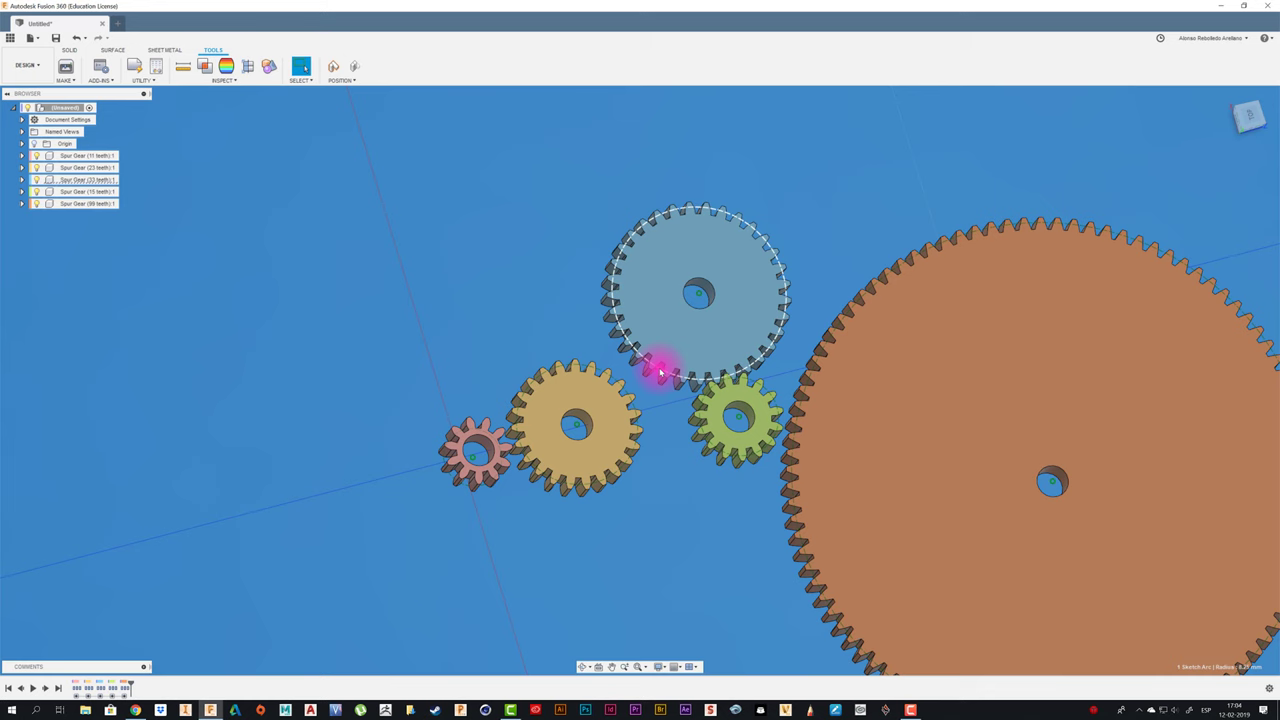
left_click(720, 452)
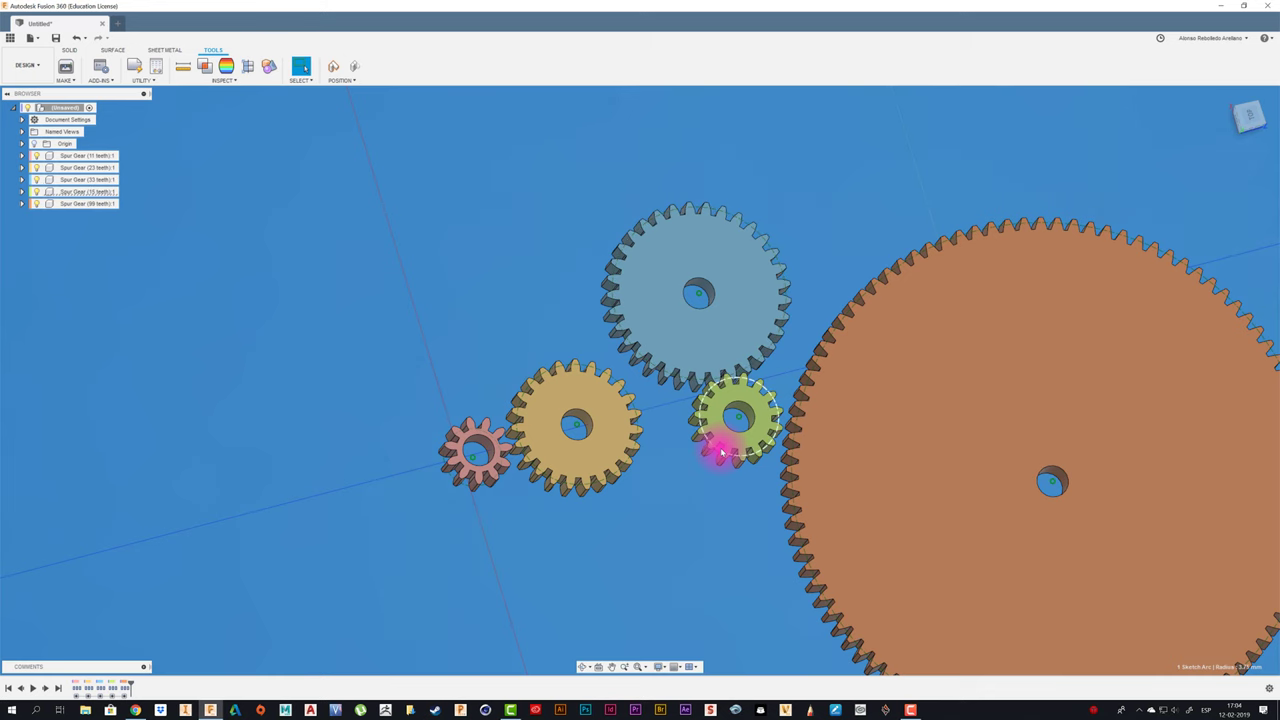
left_click(800, 531)
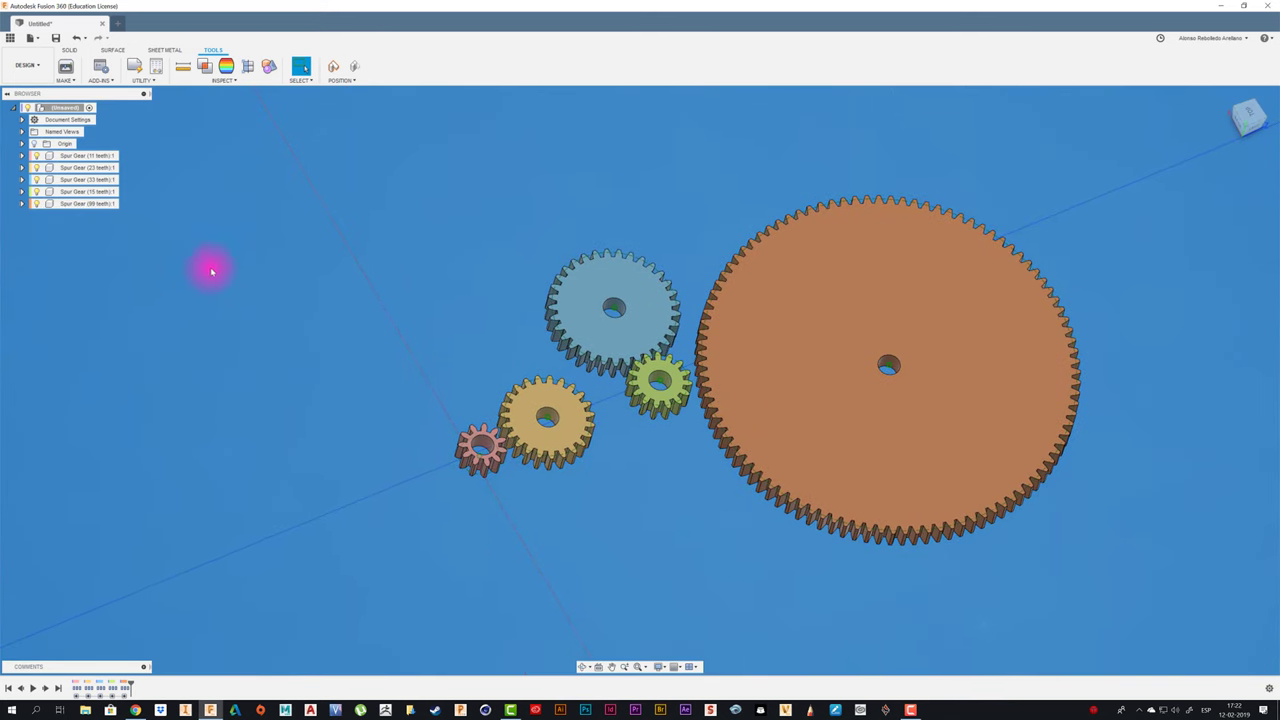
- Hide all five spur gears in the browser, starting with the large 99-tooth gear
left_click(36, 203)
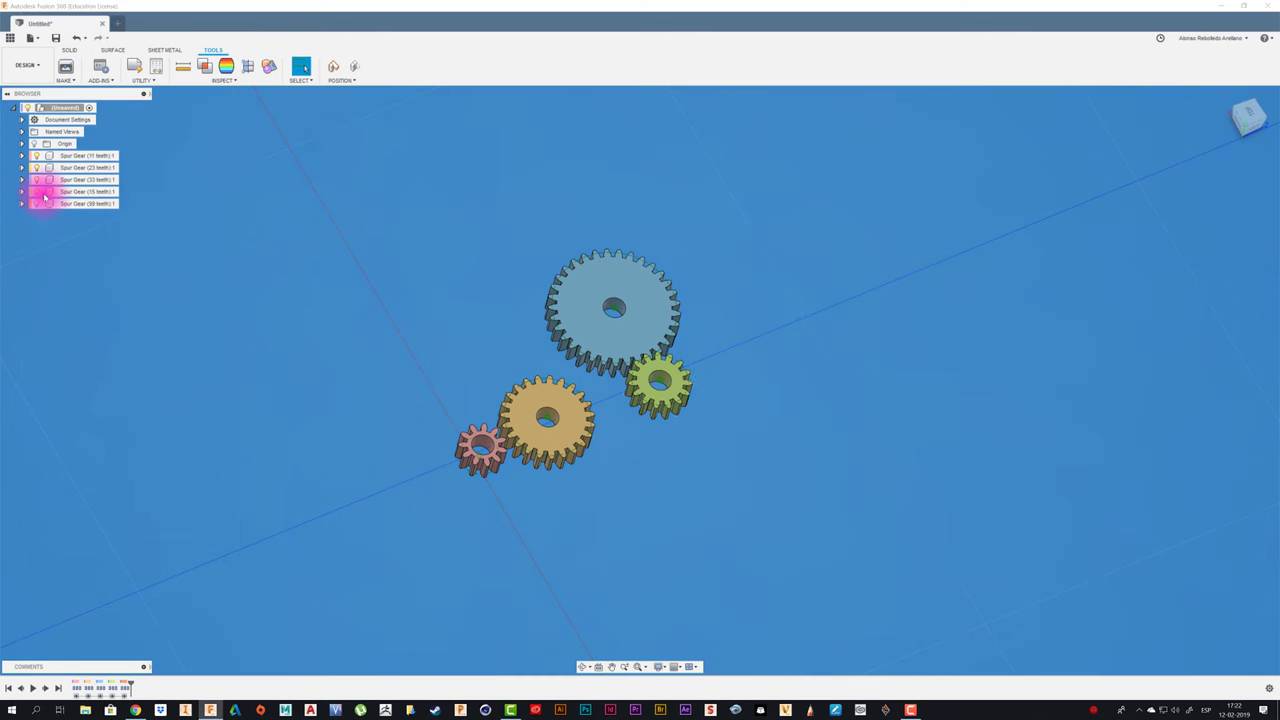
left_click(37, 191)
left_click(37, 179)
left_click(37, 167)
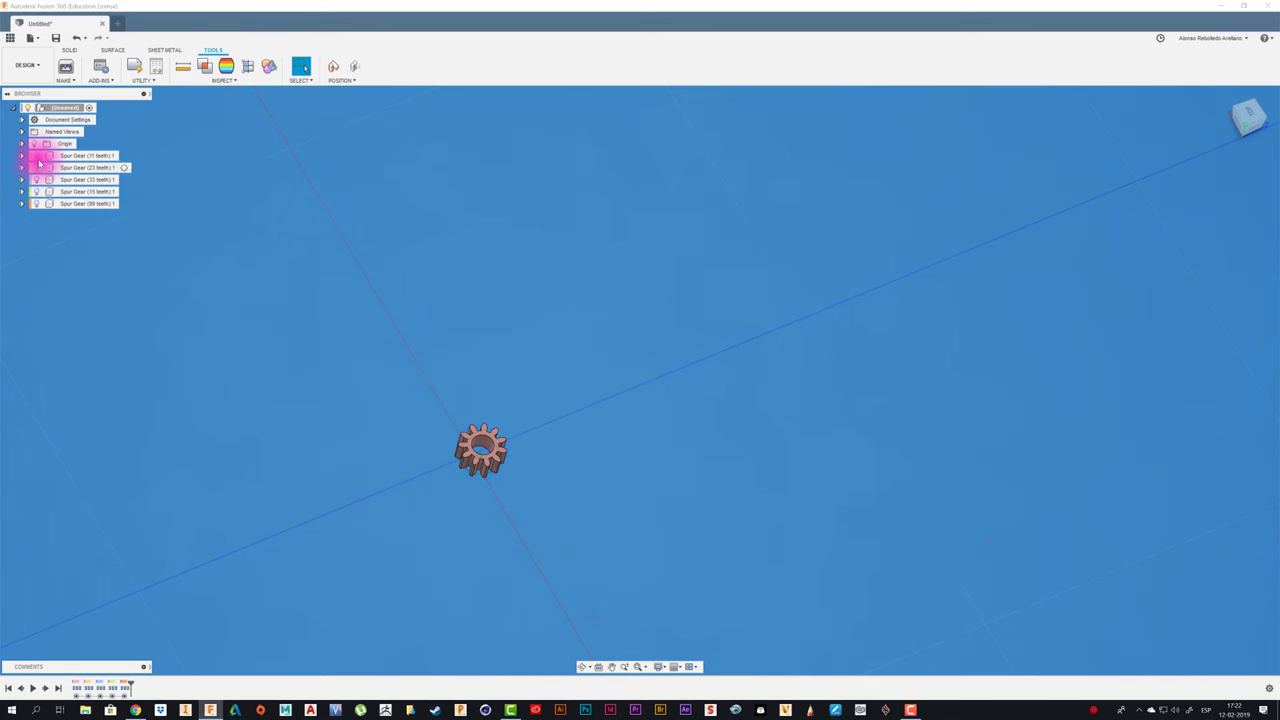
left_click(37, 155)
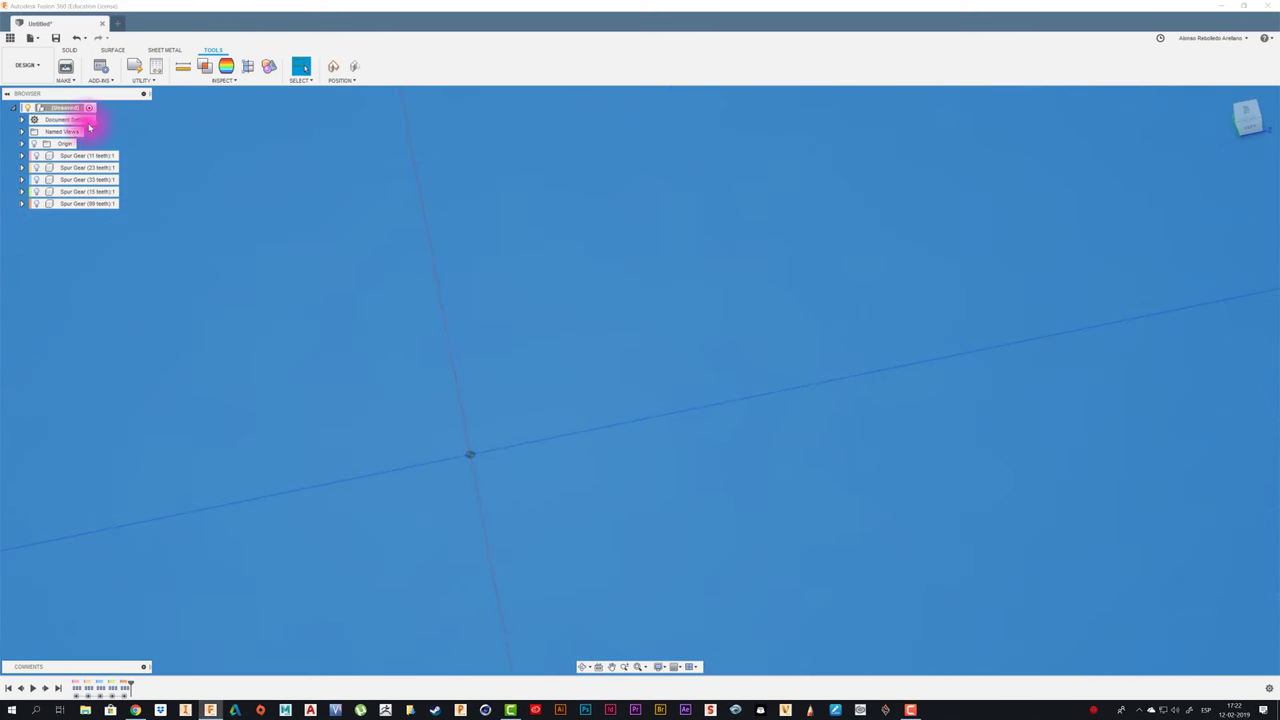
- Add a new empty component under the design root and name it PLACA
left_click(69, 50)
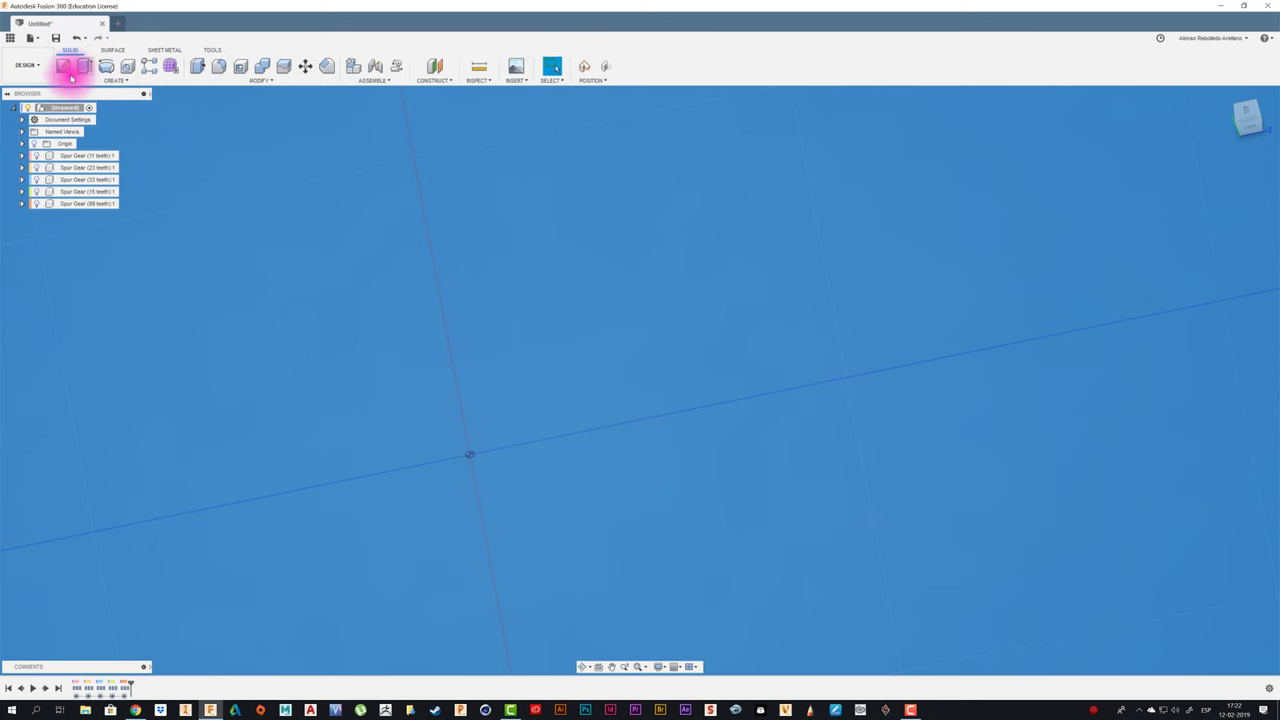
right_click(76, 107)
left_click(105, 130)
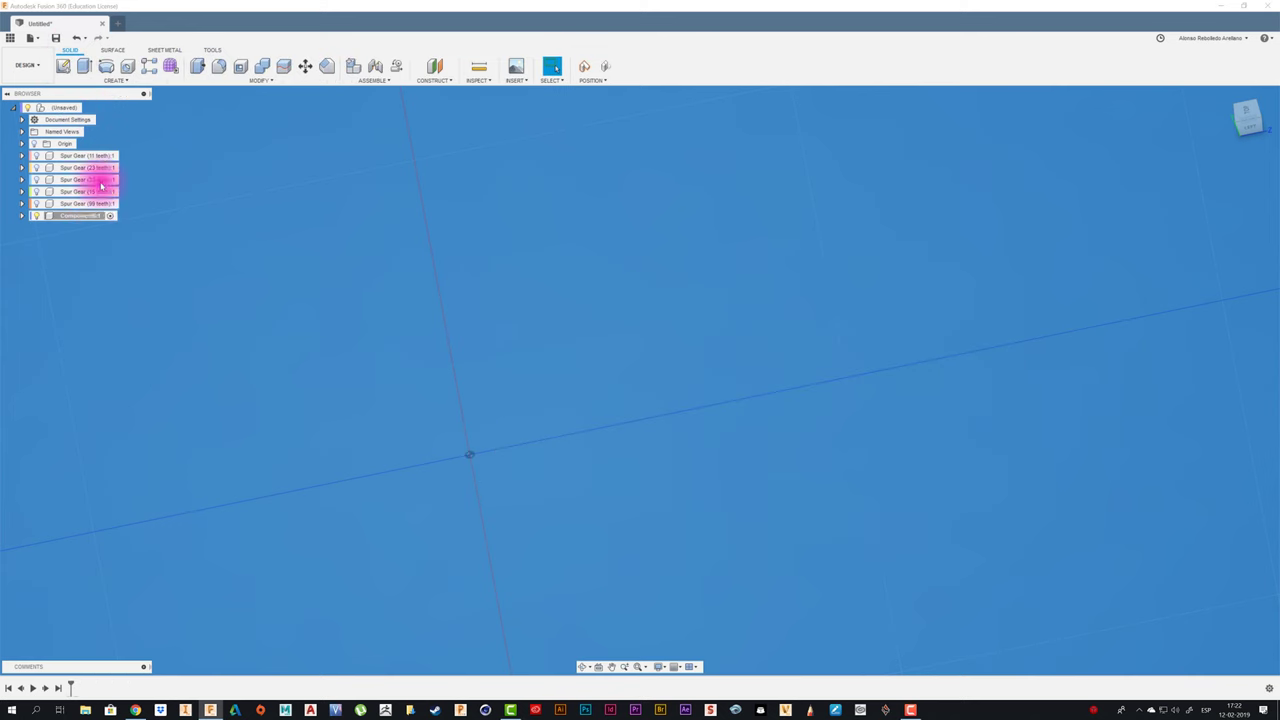
double_click(90, 219)
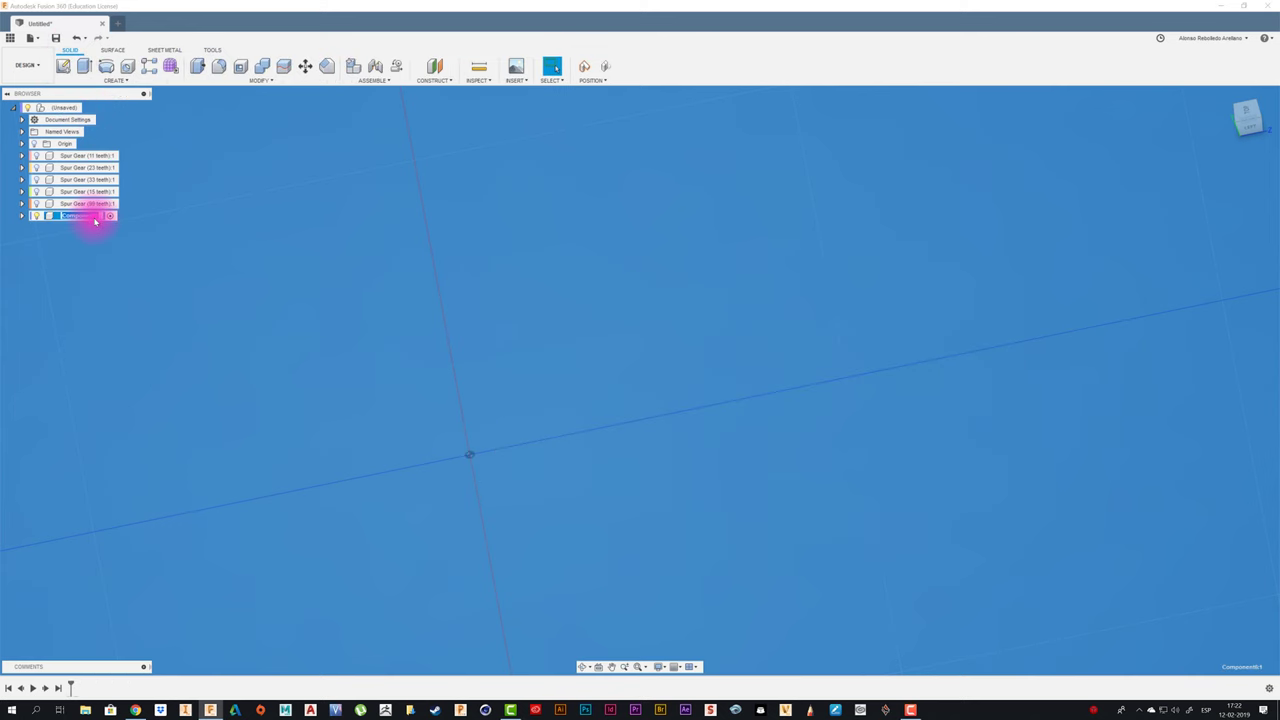
type("PLACA")
key("Return")
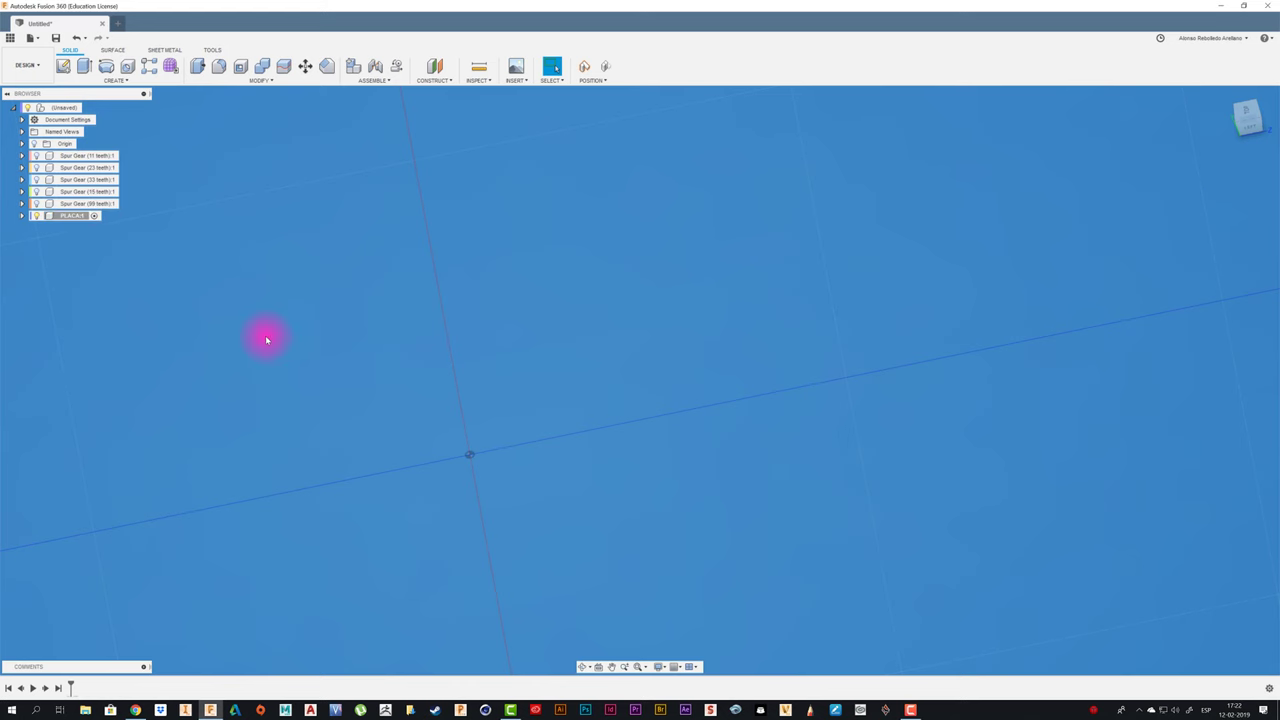
- Start a sketch on the XZ ground plane and draw a small circle centred on the origin
left_click(60, 72)
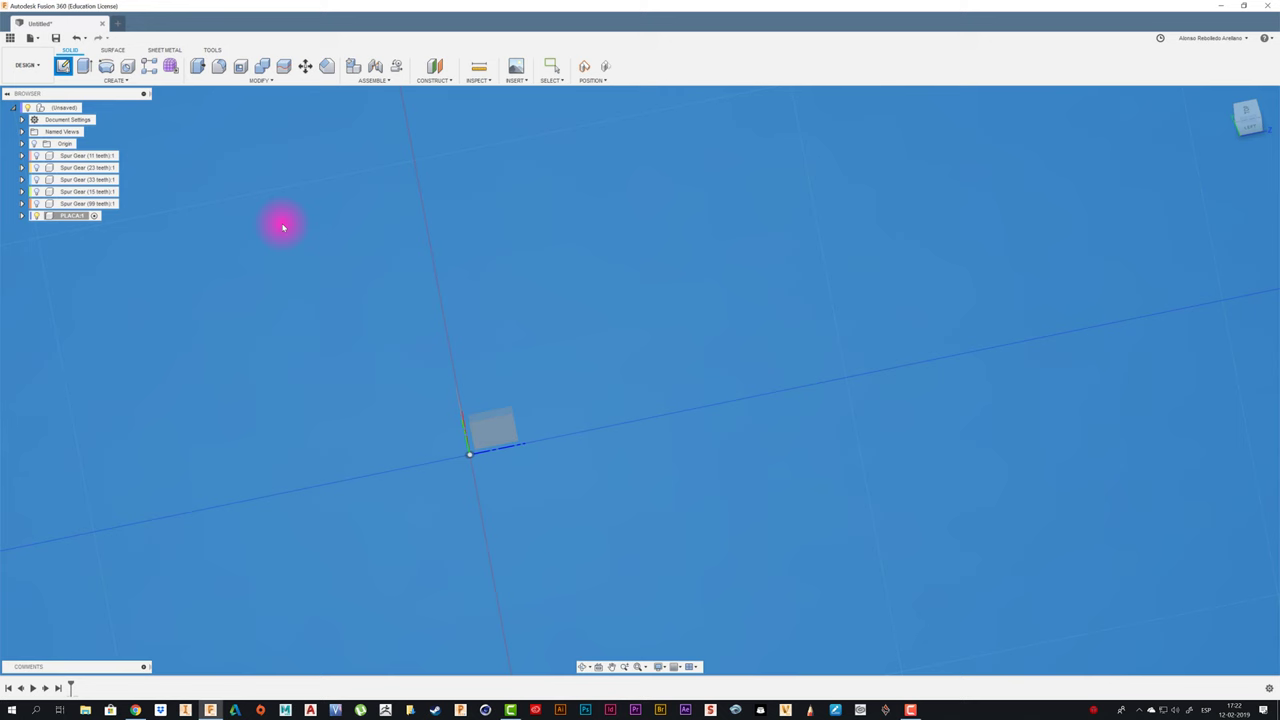
left_click(516, 439)
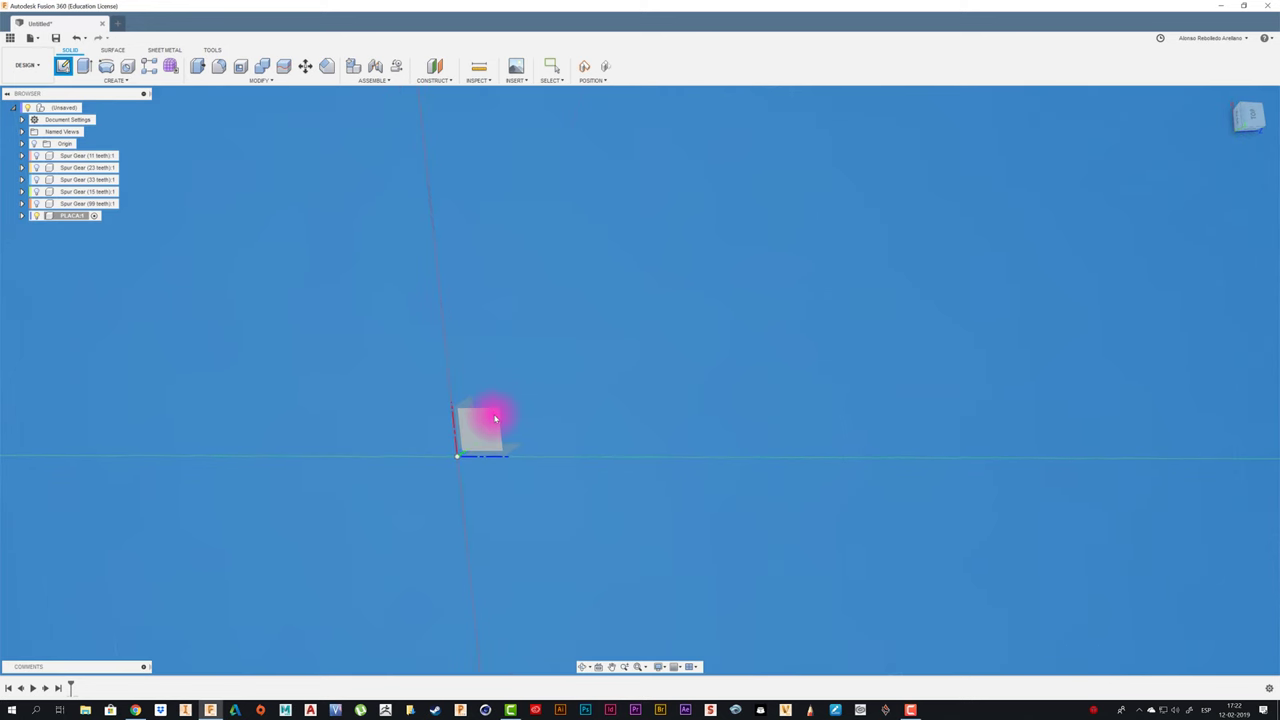
left_click(704, 370)
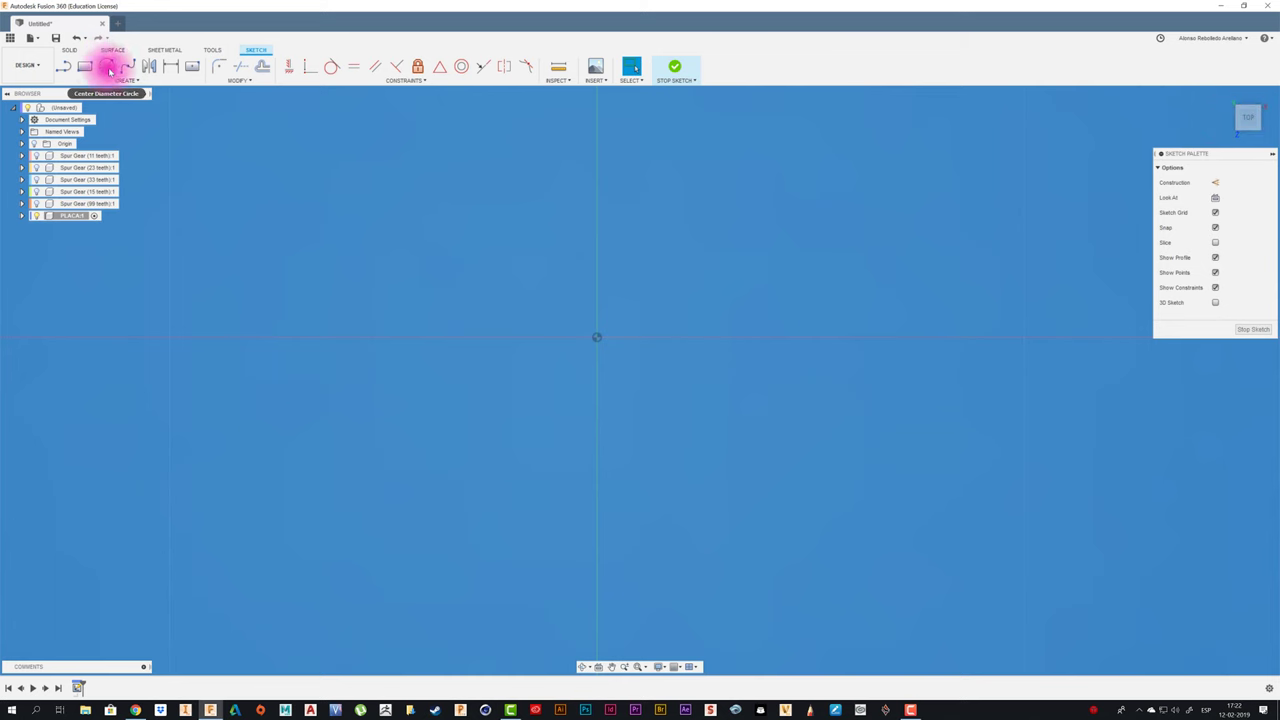
left_click(106, 66)
left_click(601, 339)
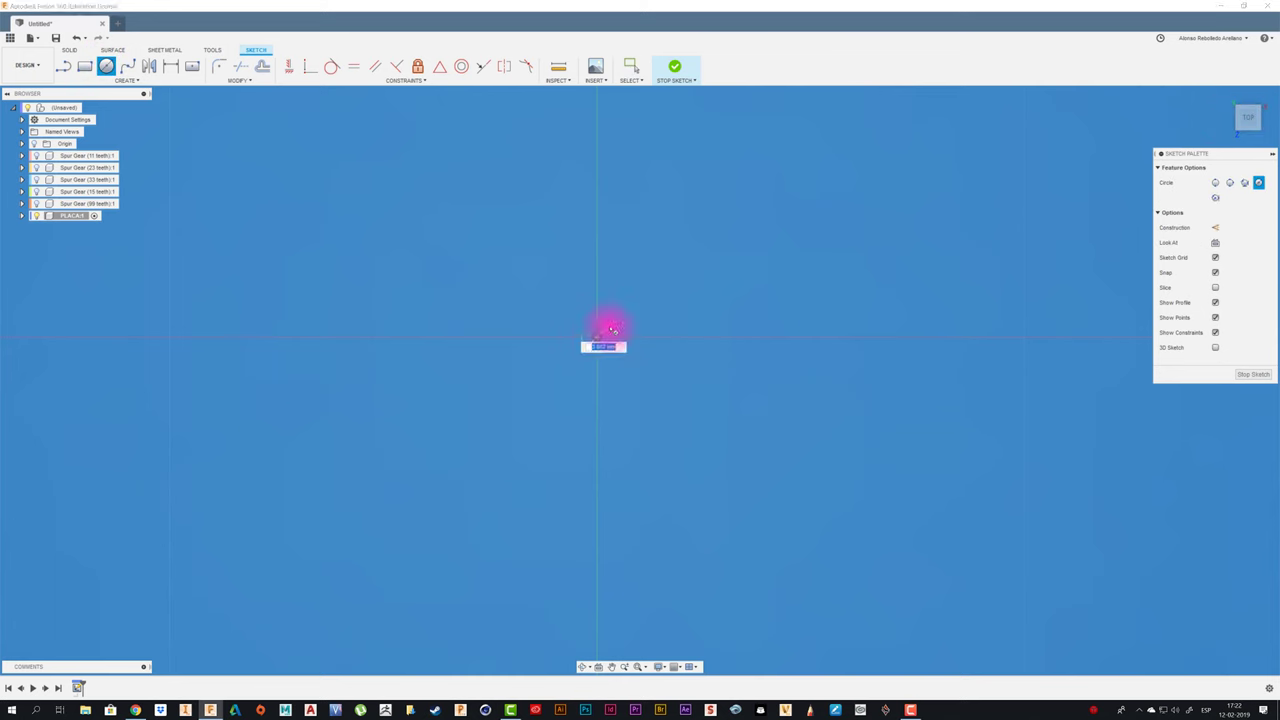
key("Escape")
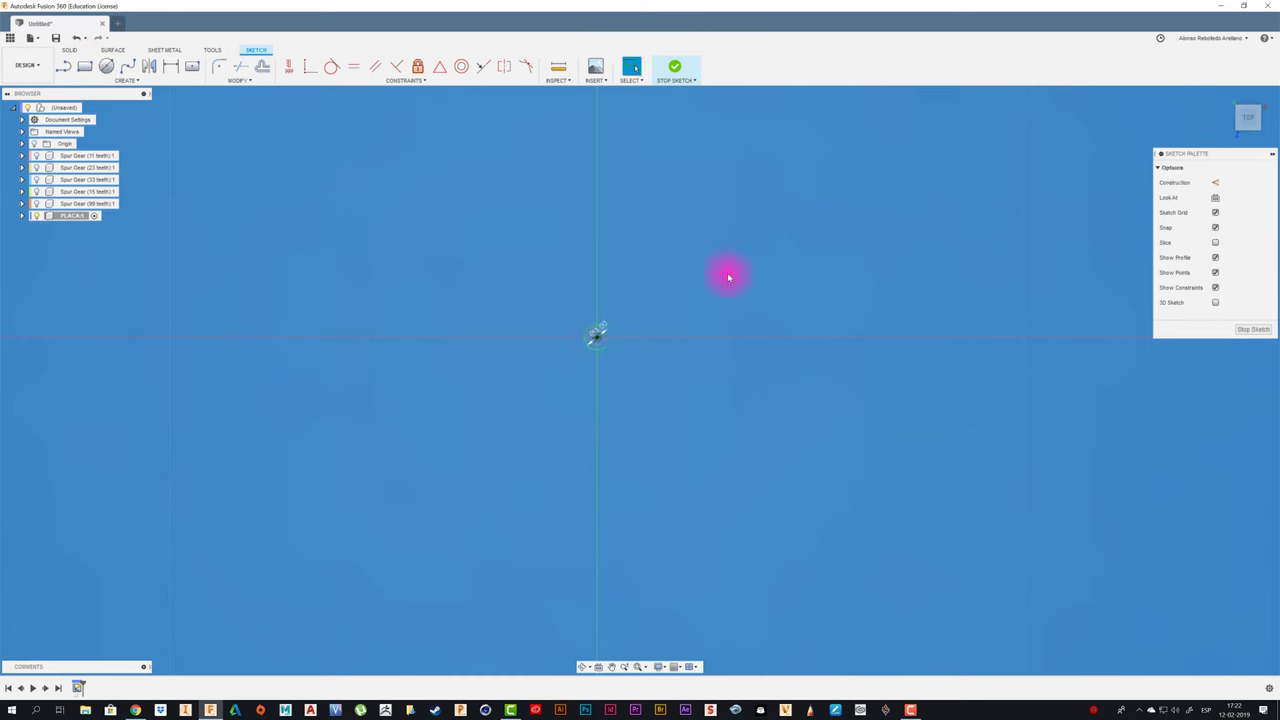
- Draw a second small circle right of the origin and another up and to the right
key("c")
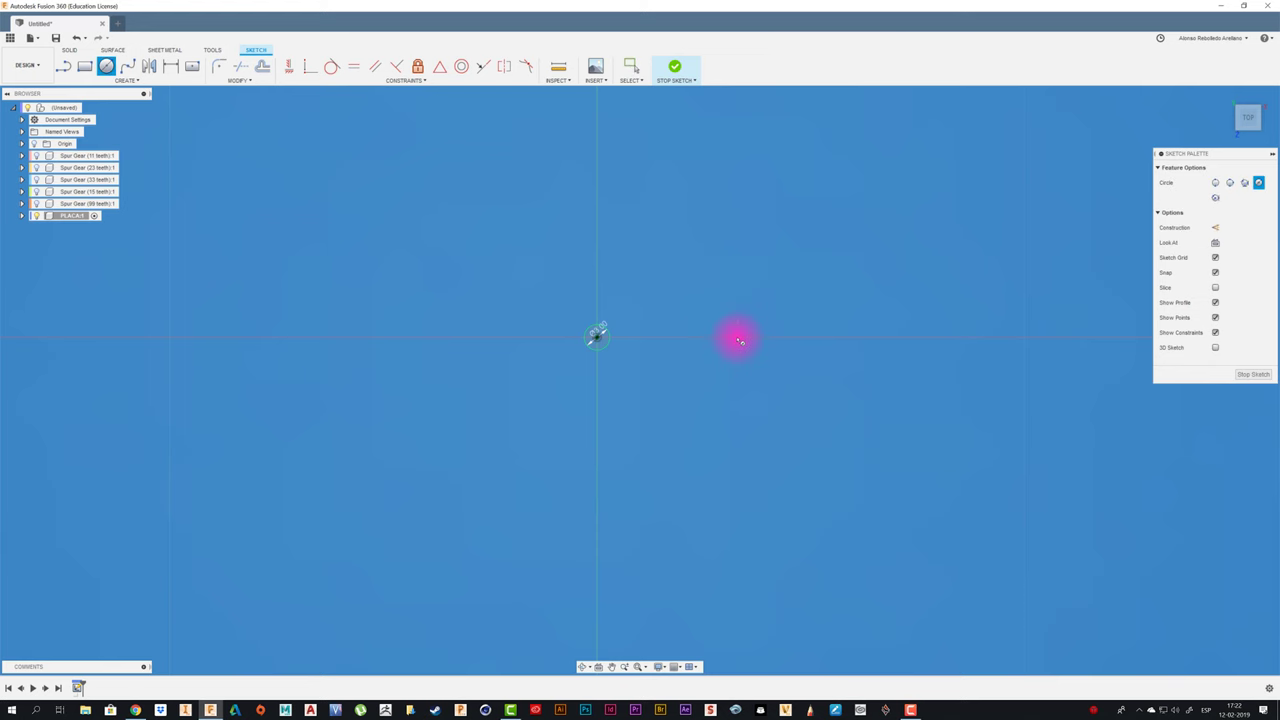
left_click(598, 340)
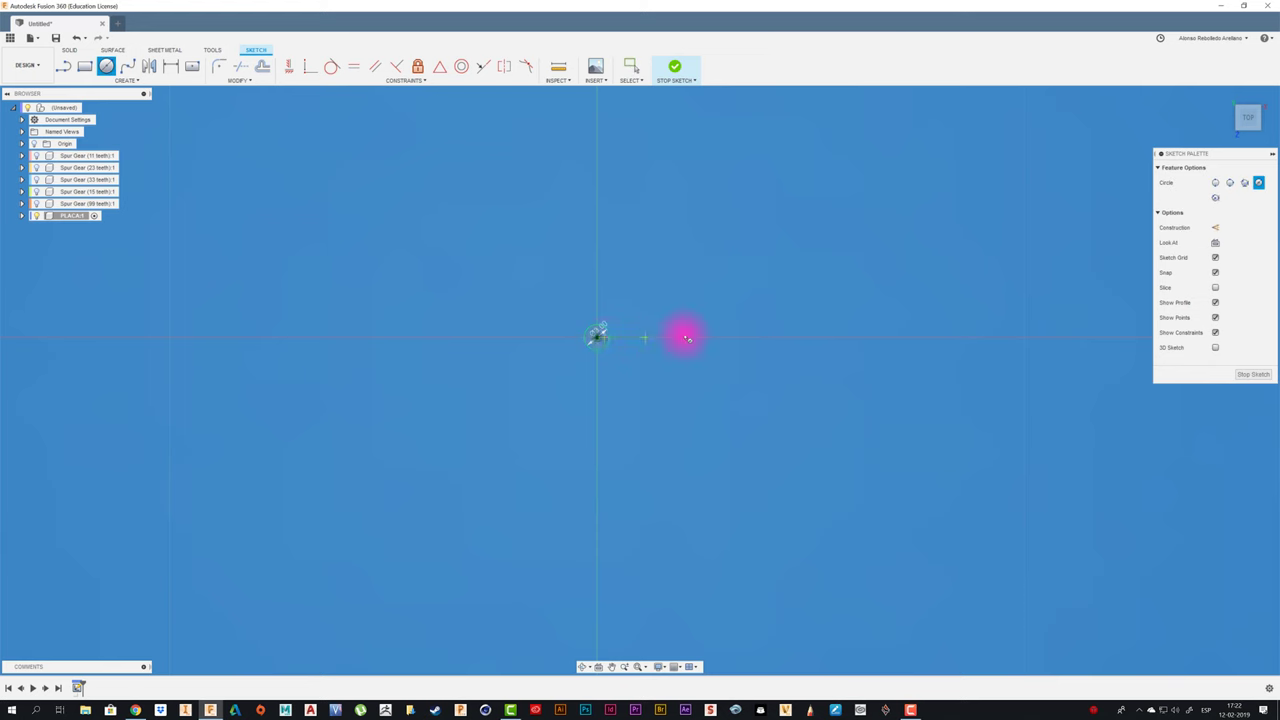
left_click(771, 319)
key("Escape")
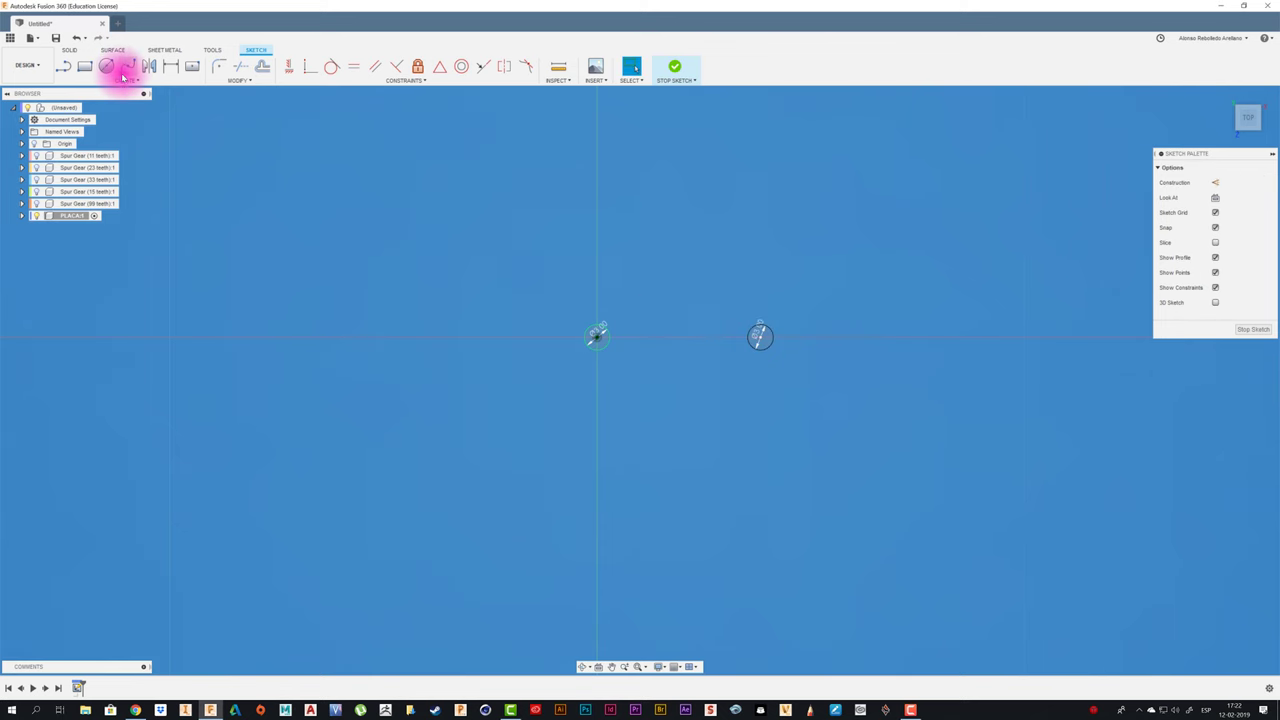
left_click(106, 67)
left_click(931, 213)
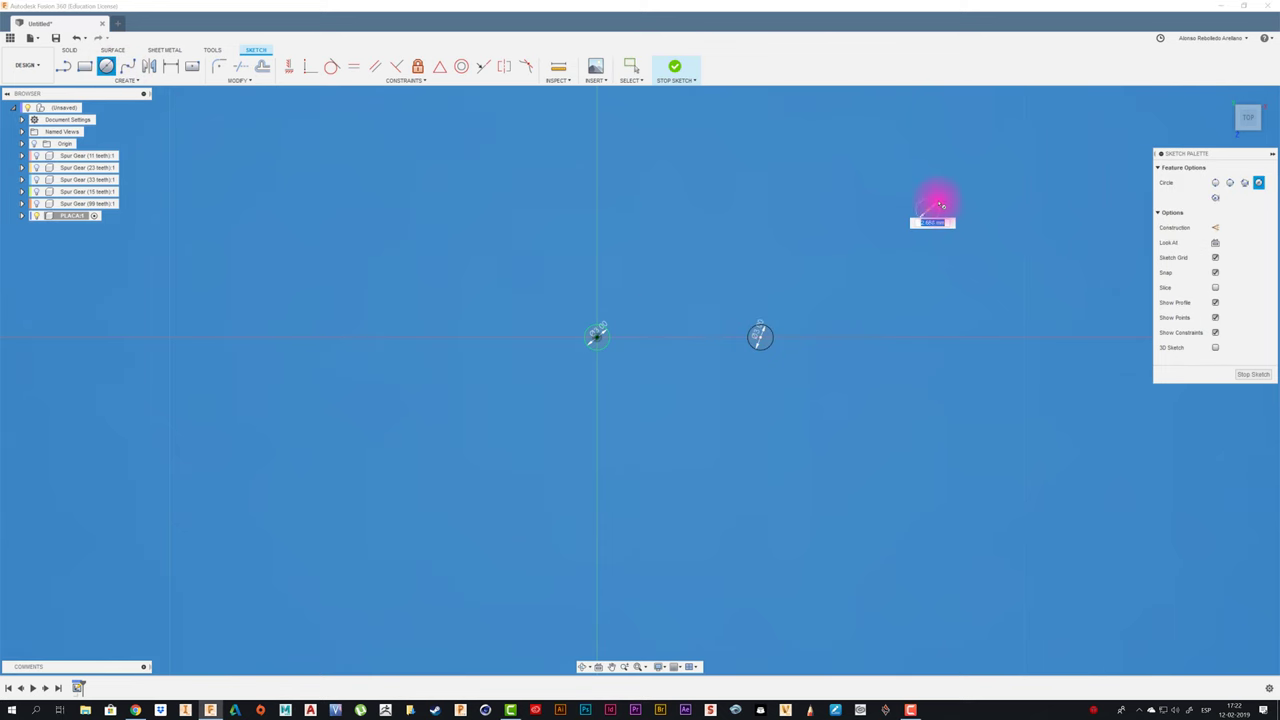
left_click(942, 205)
key("Escape")
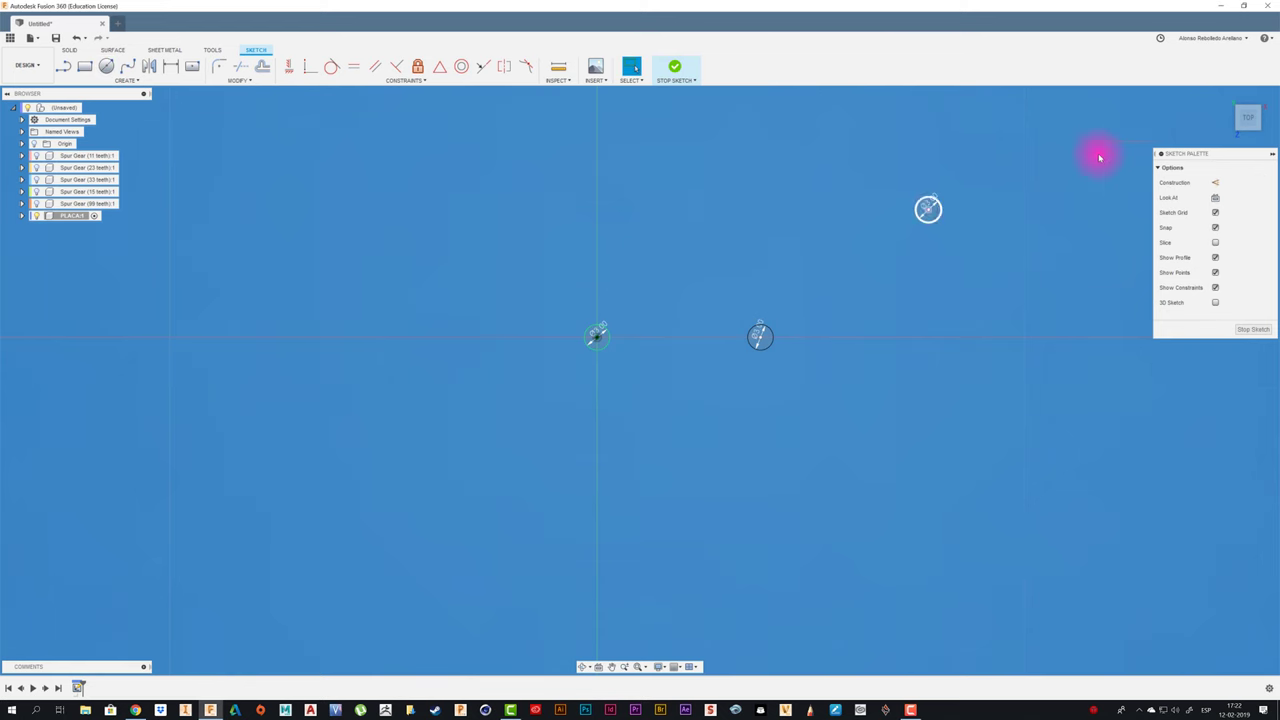
- Add a 3 mm circle right of the middle and a final circle further right
middle_click_drag(782, 355, 724, 355)
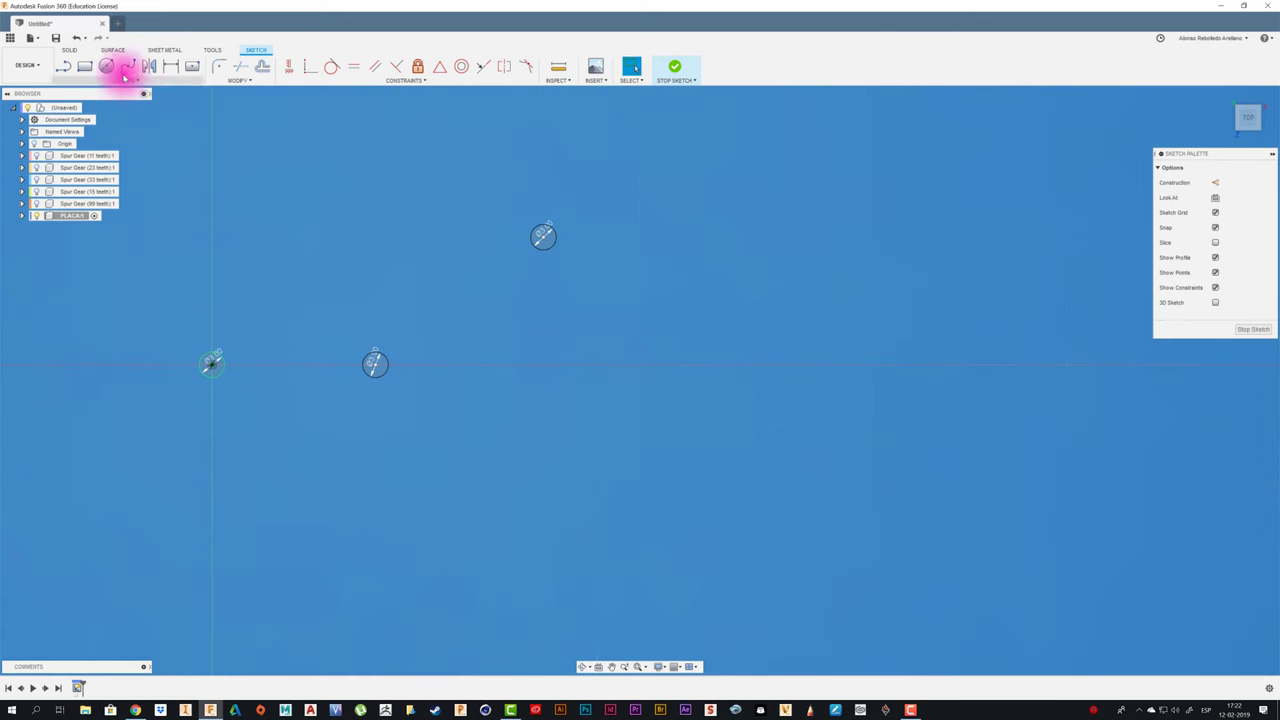
left_click(106, 67)
left_click(667, 336)
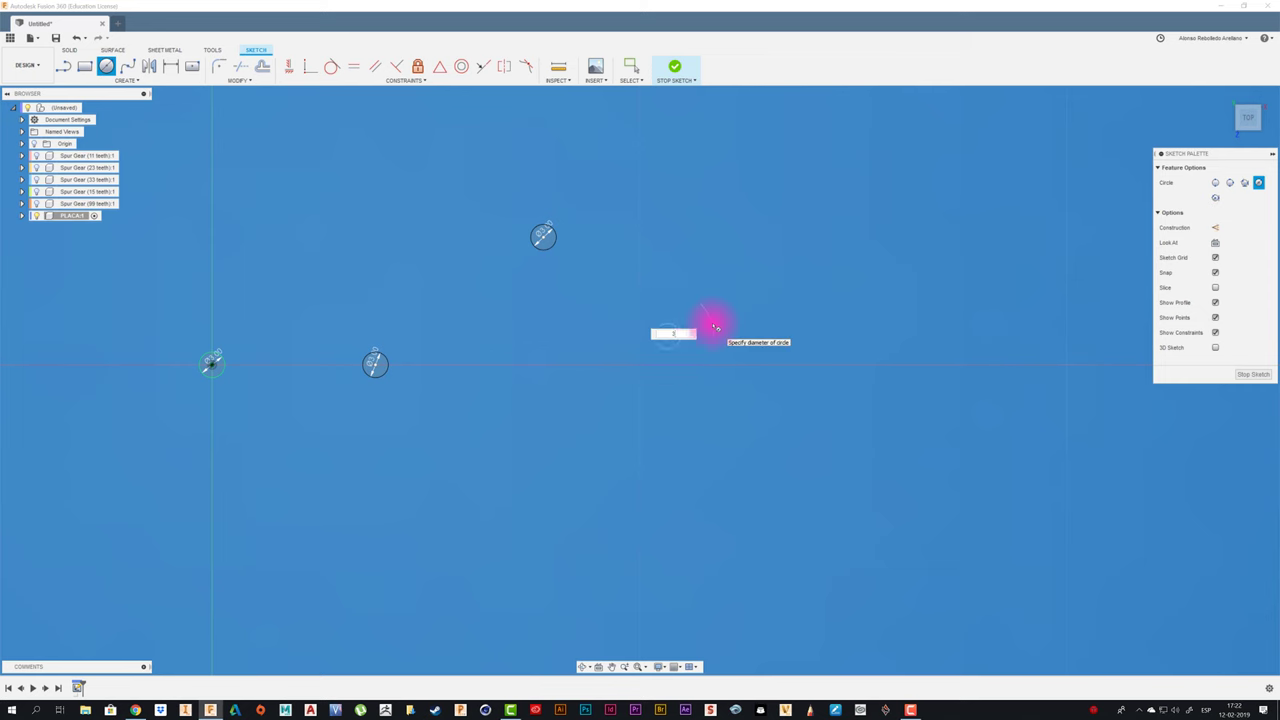
key("Tab")
key("Return")
key("Escape")
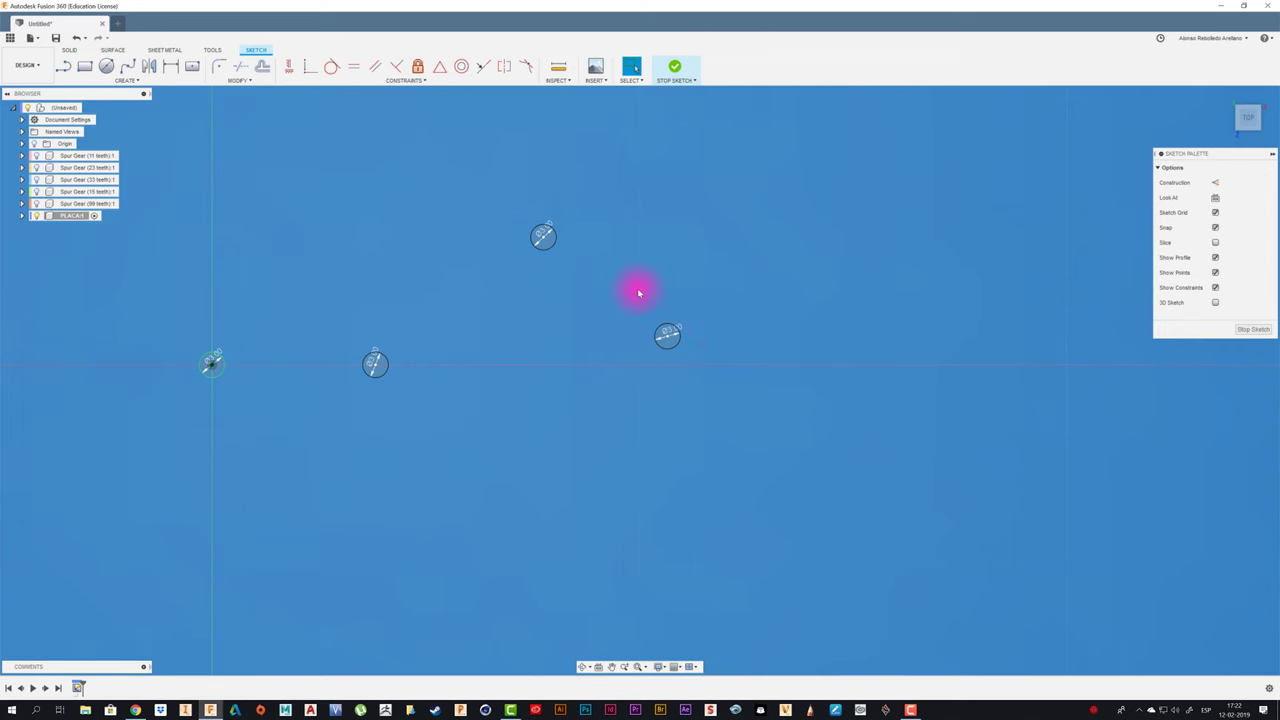
left_click(106, 66)
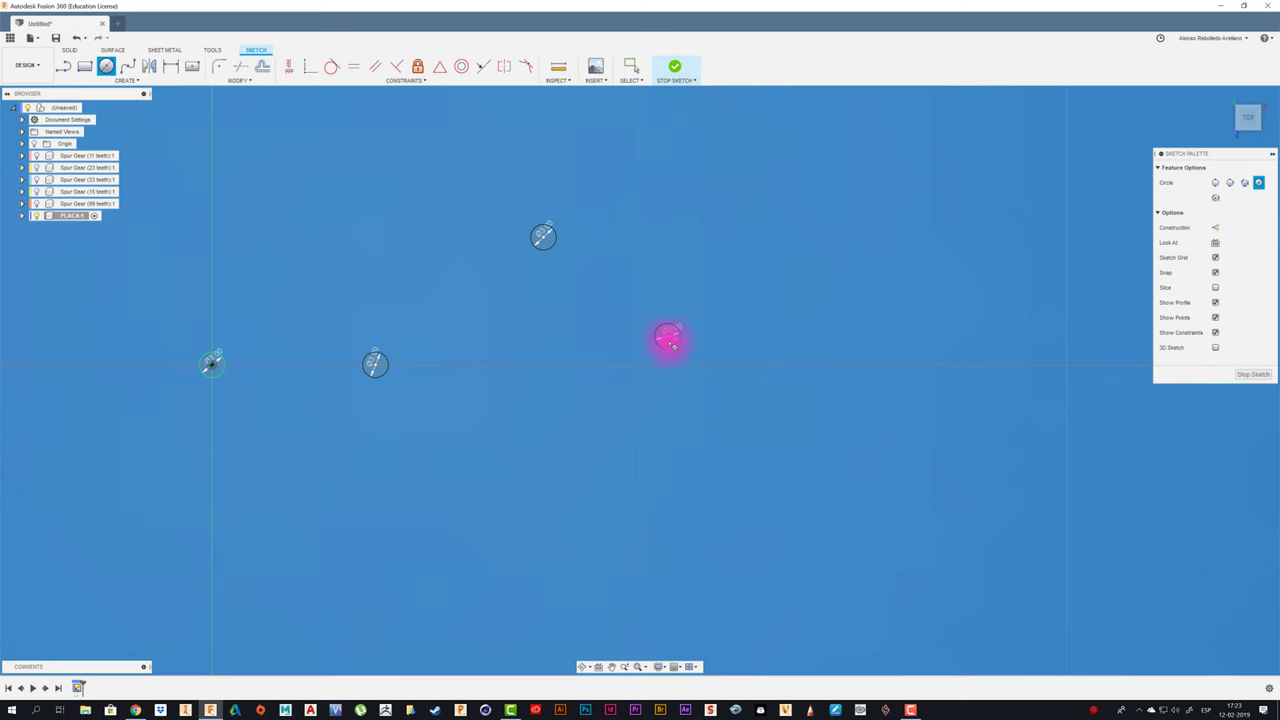
left_click(857, 340)
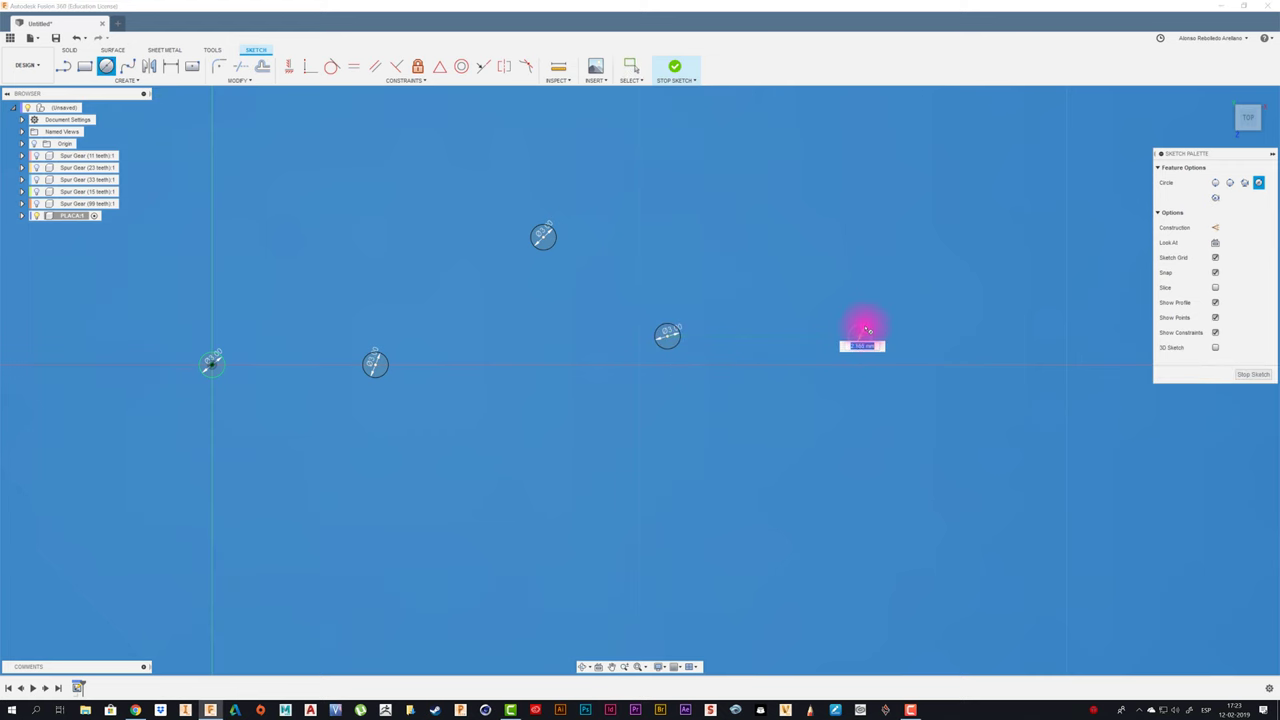
key("Return")
key("Escape")
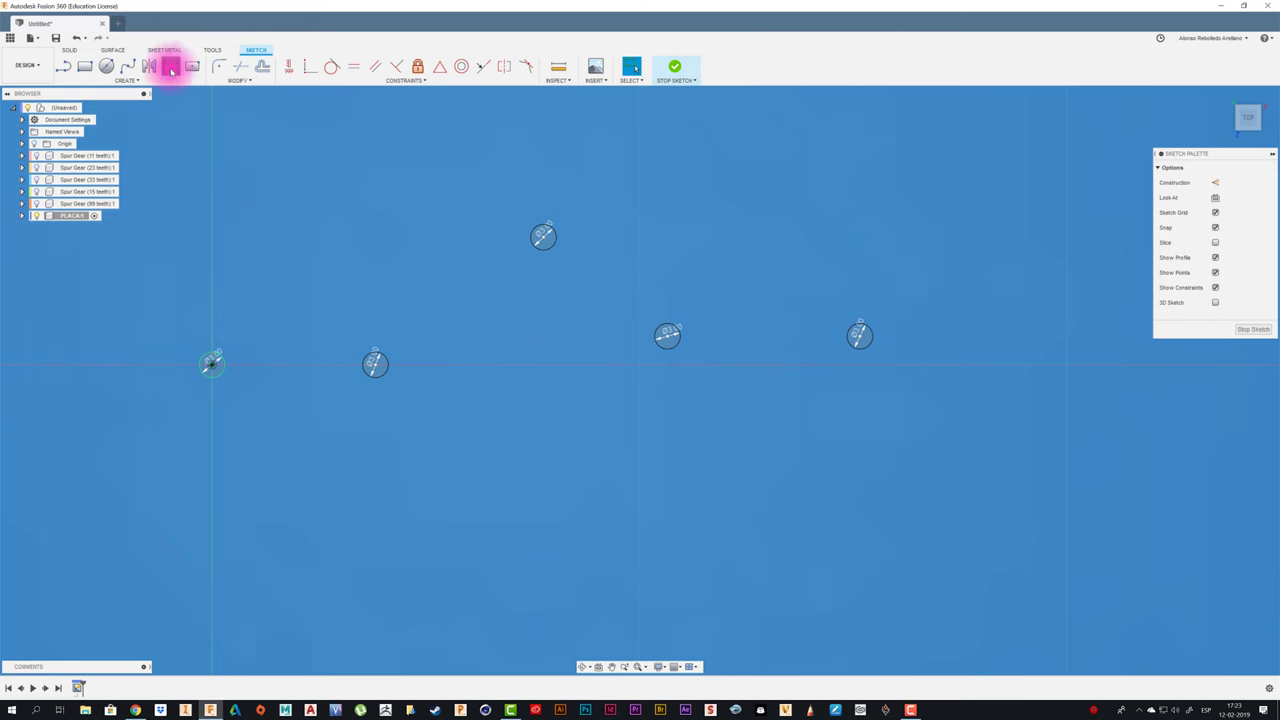
- Dimension the origin-to-second-circle spacing at 8.50 mm and the next circle spacing at 14 mm
left_click(170, 66)
left_click(213, 366)
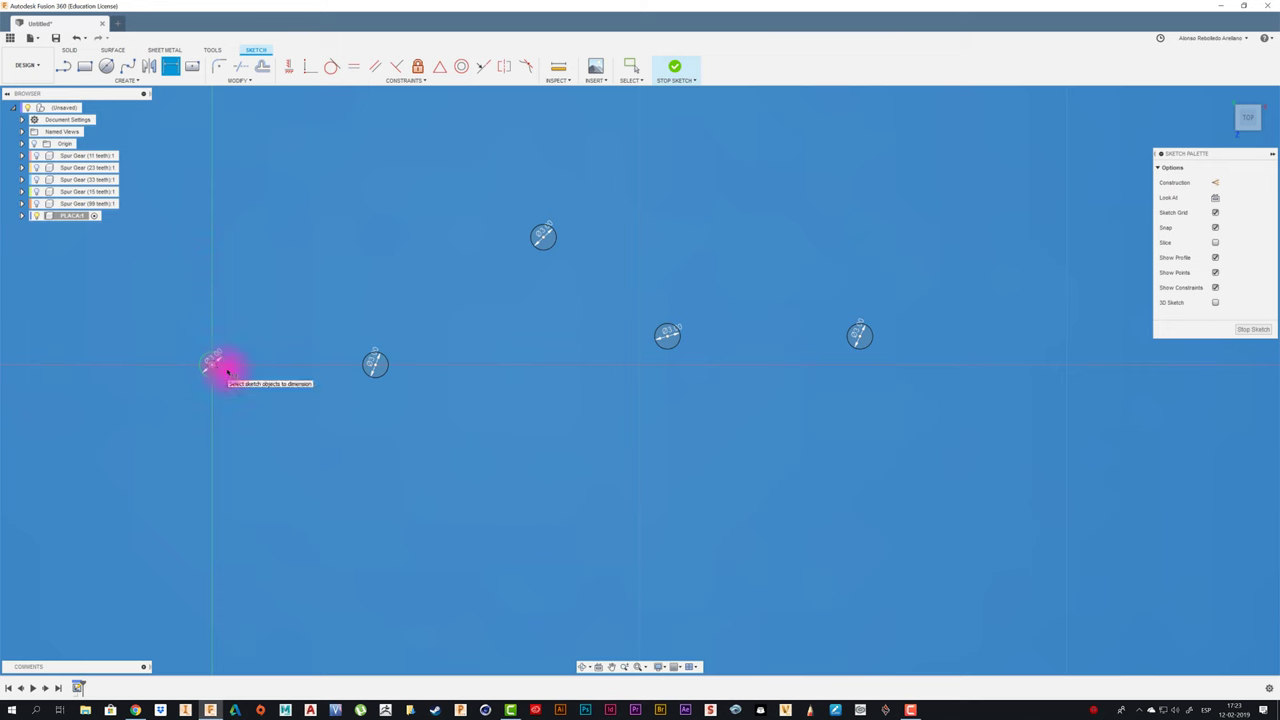
left_click(373, 364)
left_click(313, 416)
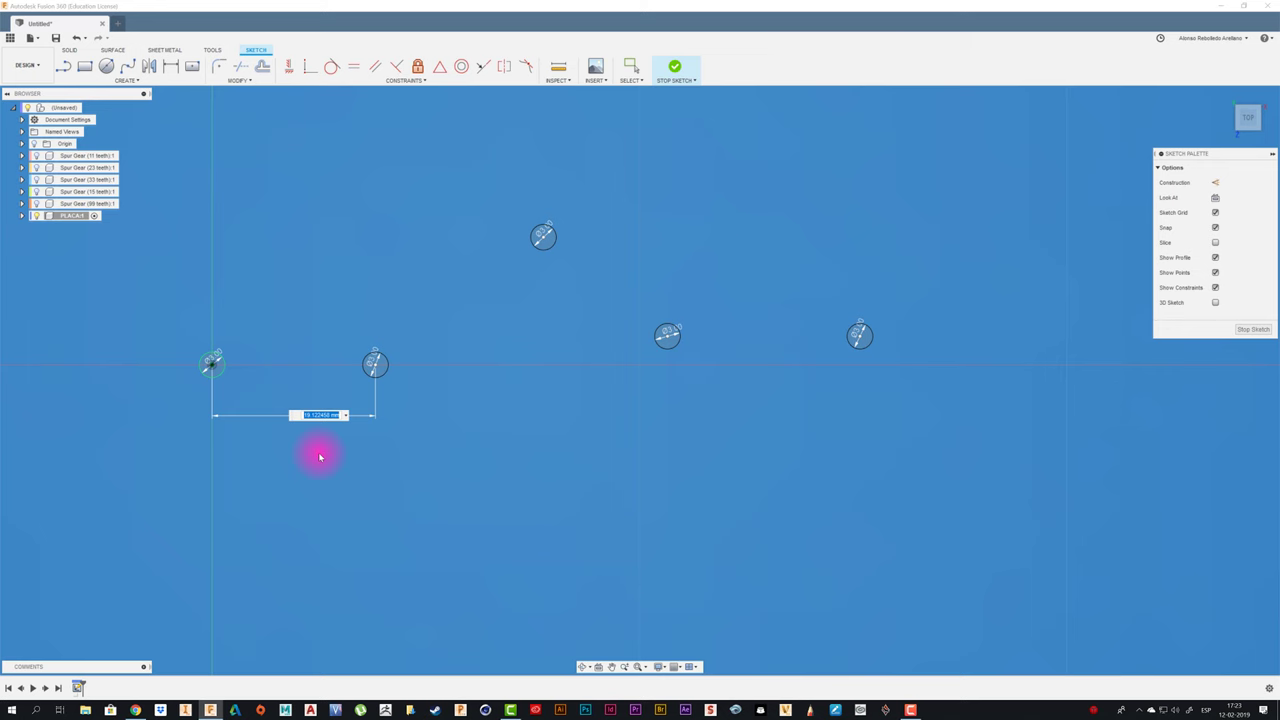
type("8.5")
key("Return")
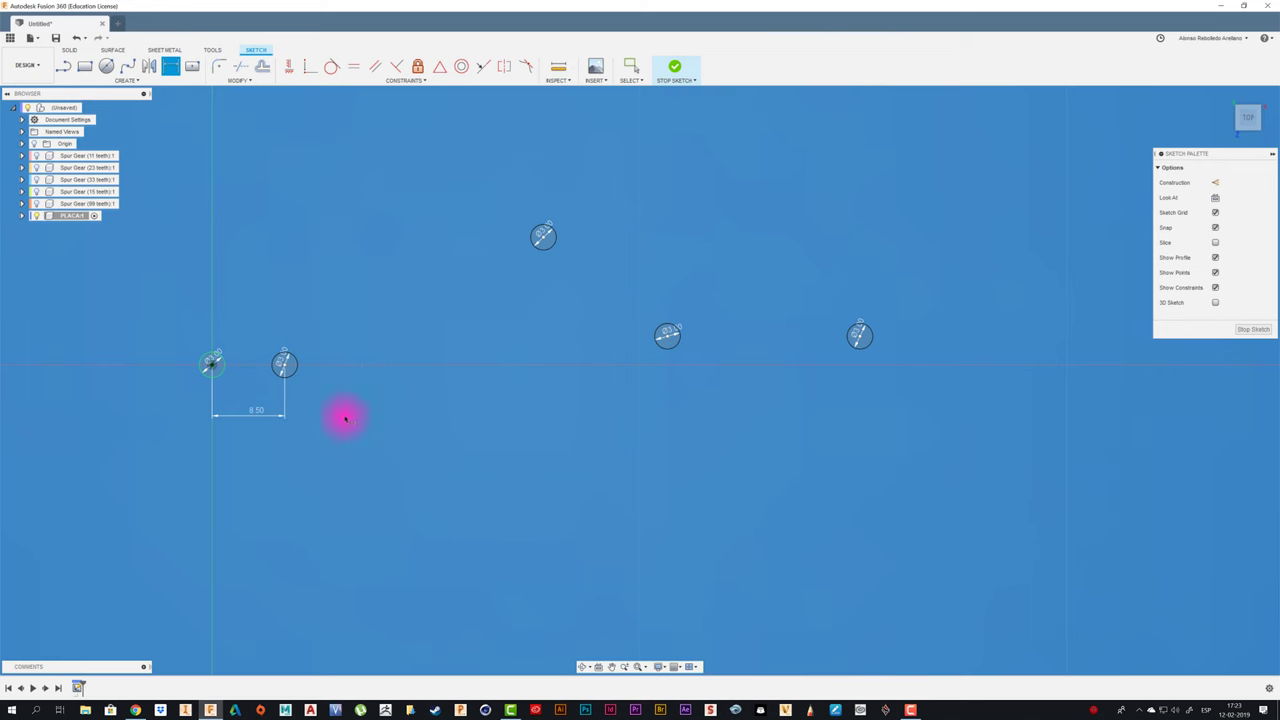
left_click(285, 366)
left_click(543, 240)
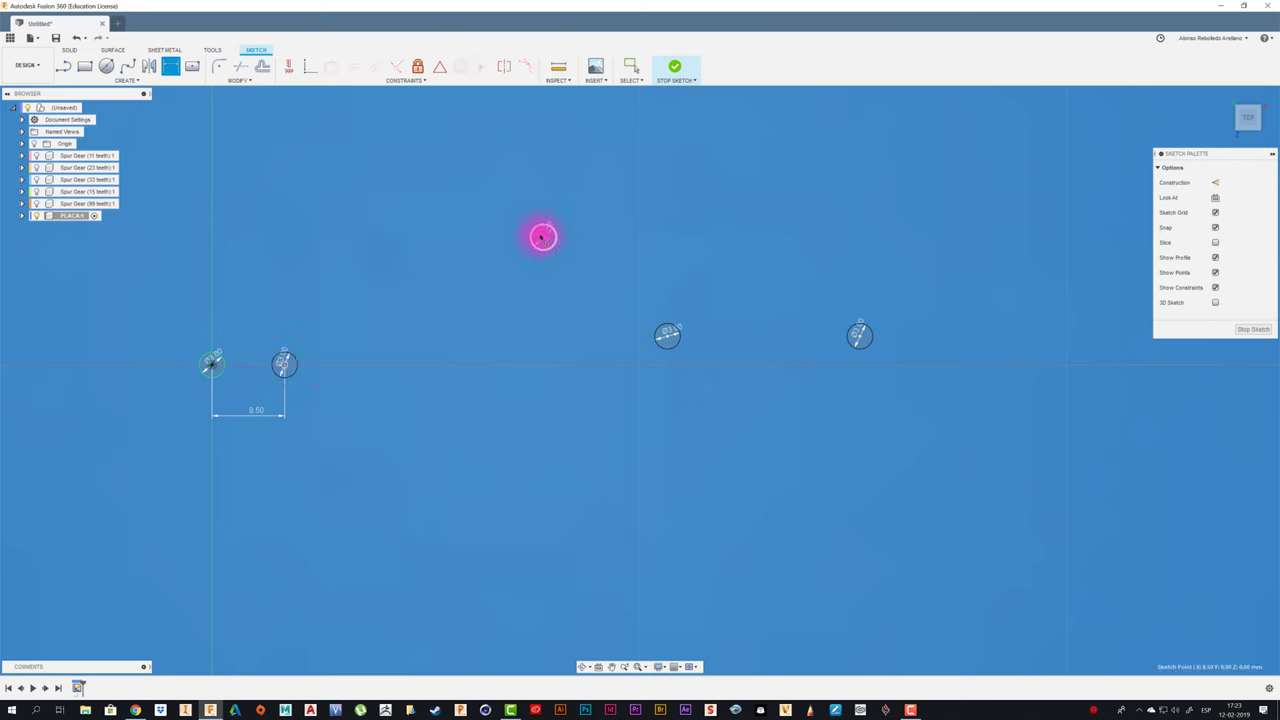
left_click(544, 237)
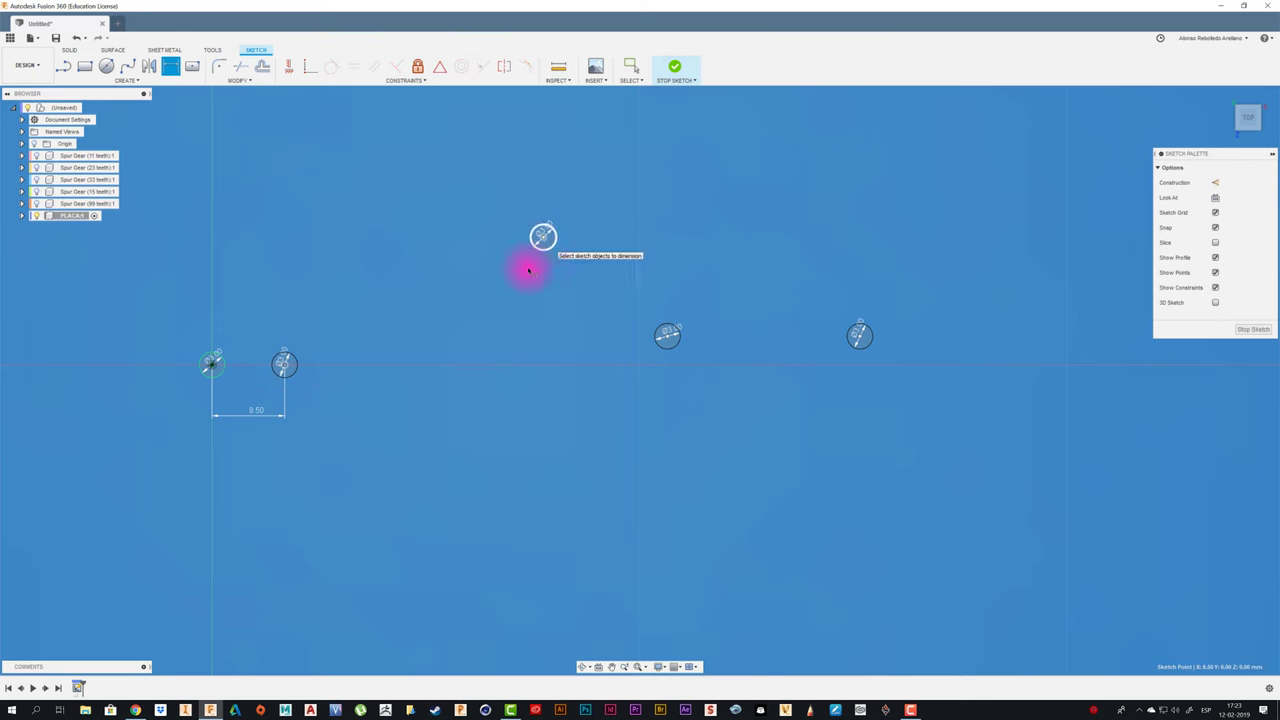
left_click(414, 342)
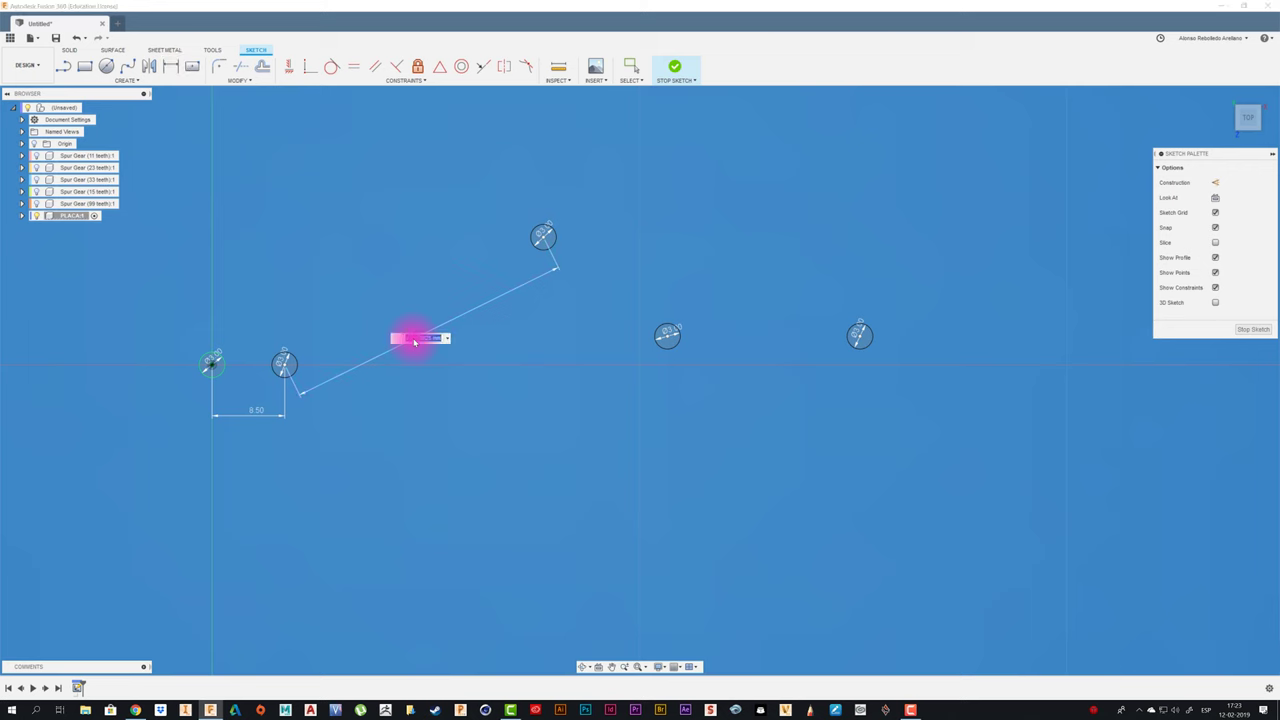
type("14")
key("Return")
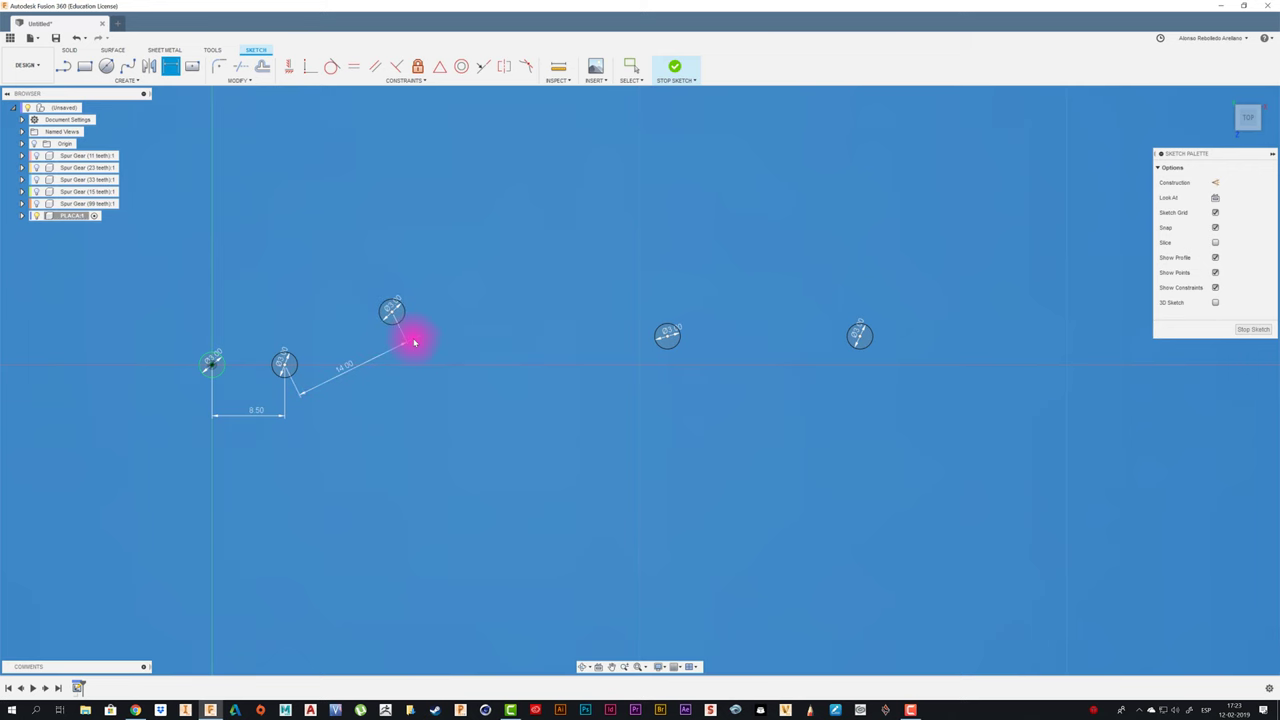
- Dimension the middle circle spacing at 13.00 mm and the far-right circle at 28.50 mm
left_click(391, 311)
left_click(667, 336)
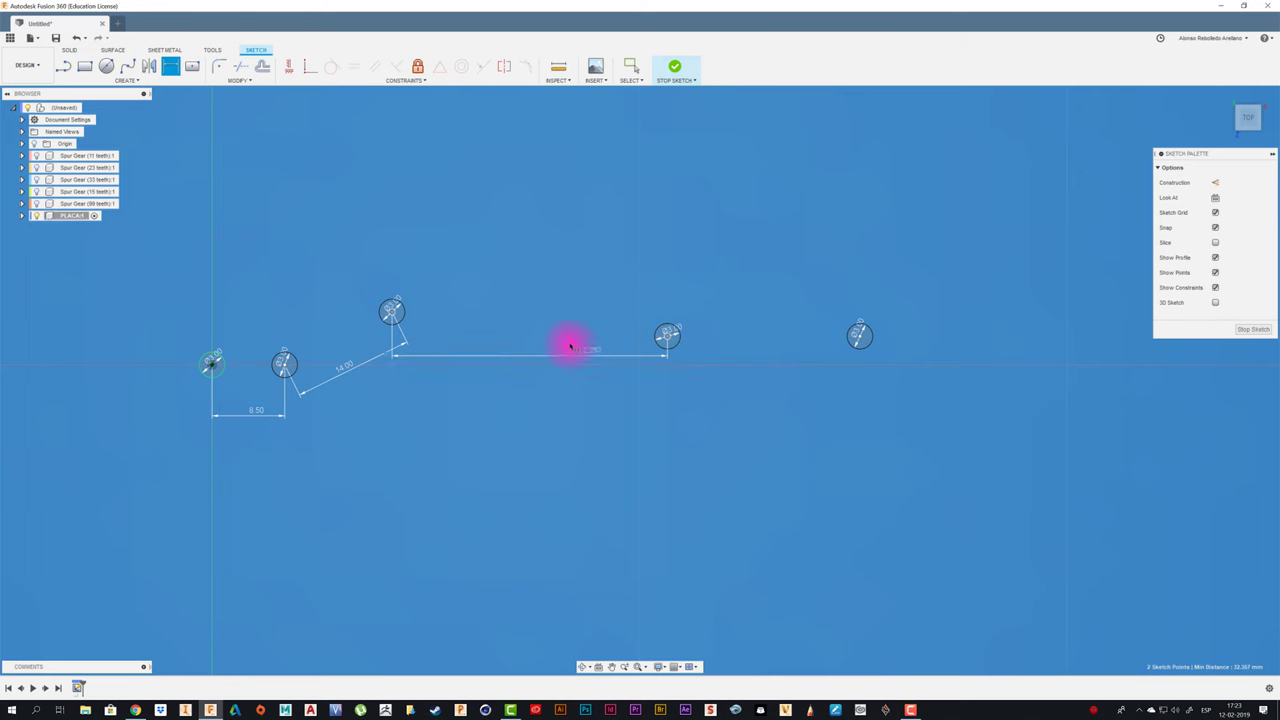
left_click(427, 330)
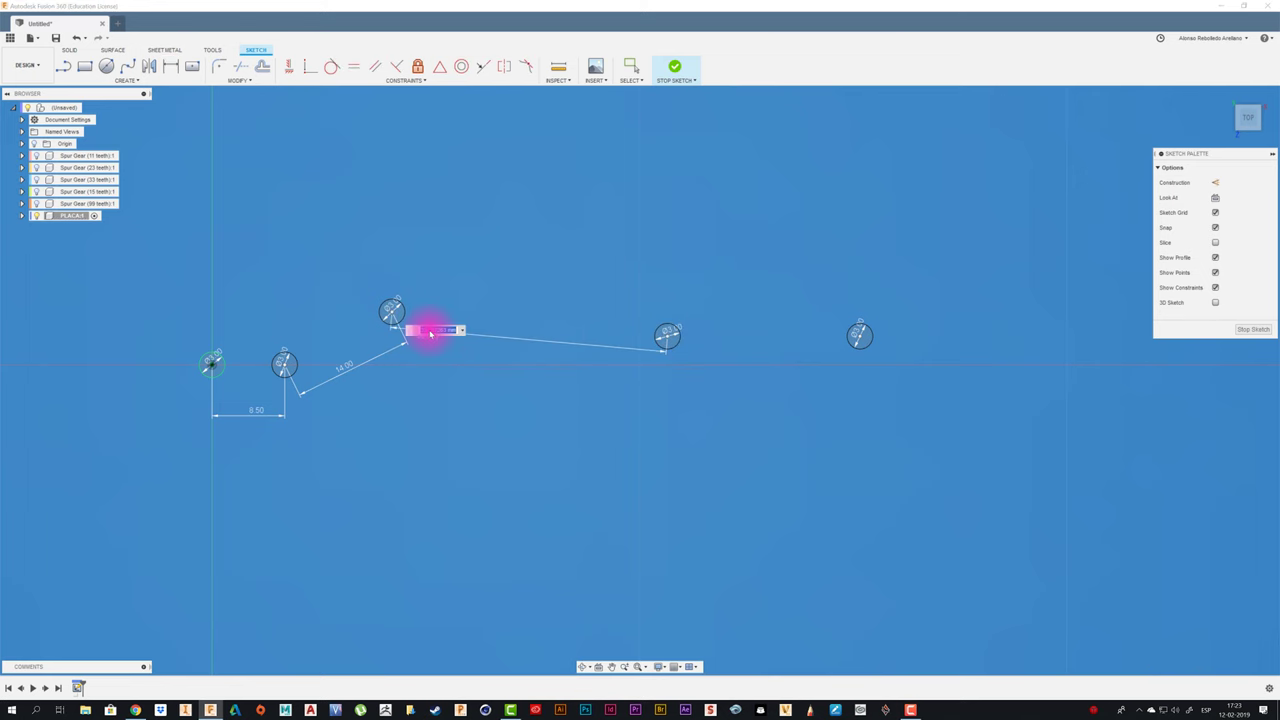
type("2")
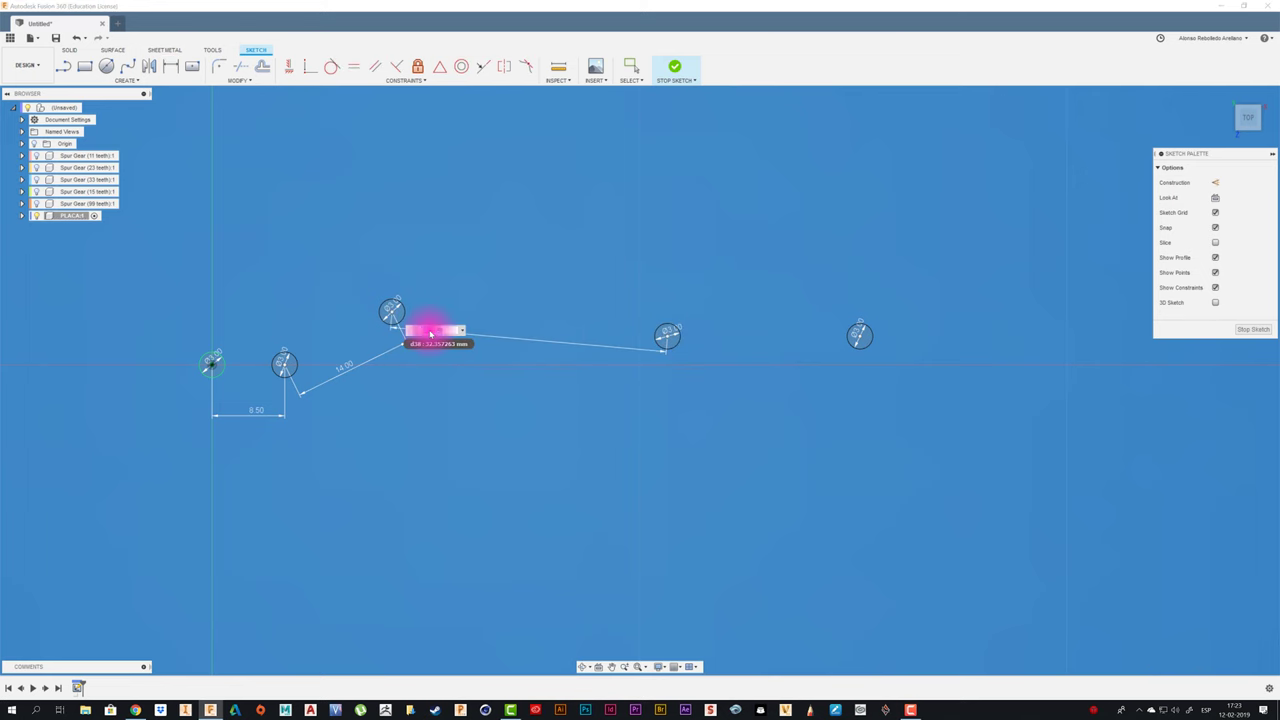
key("Return")
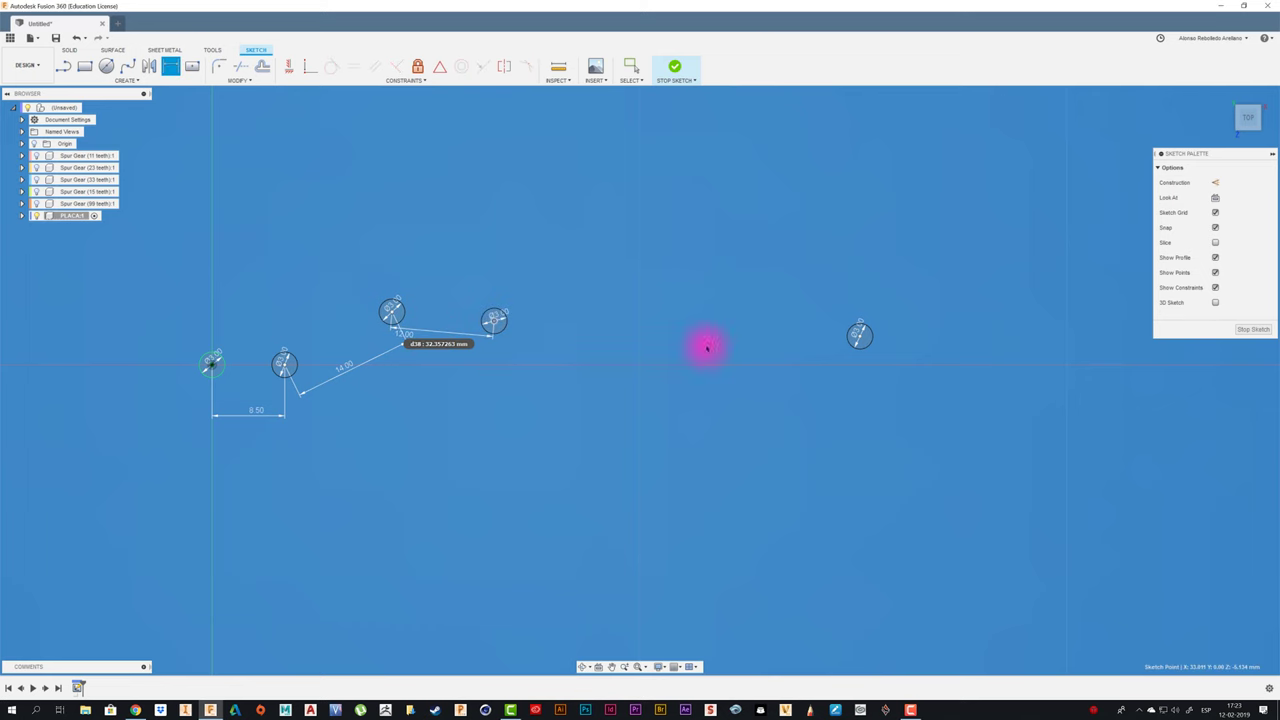
left_click(859, 335)
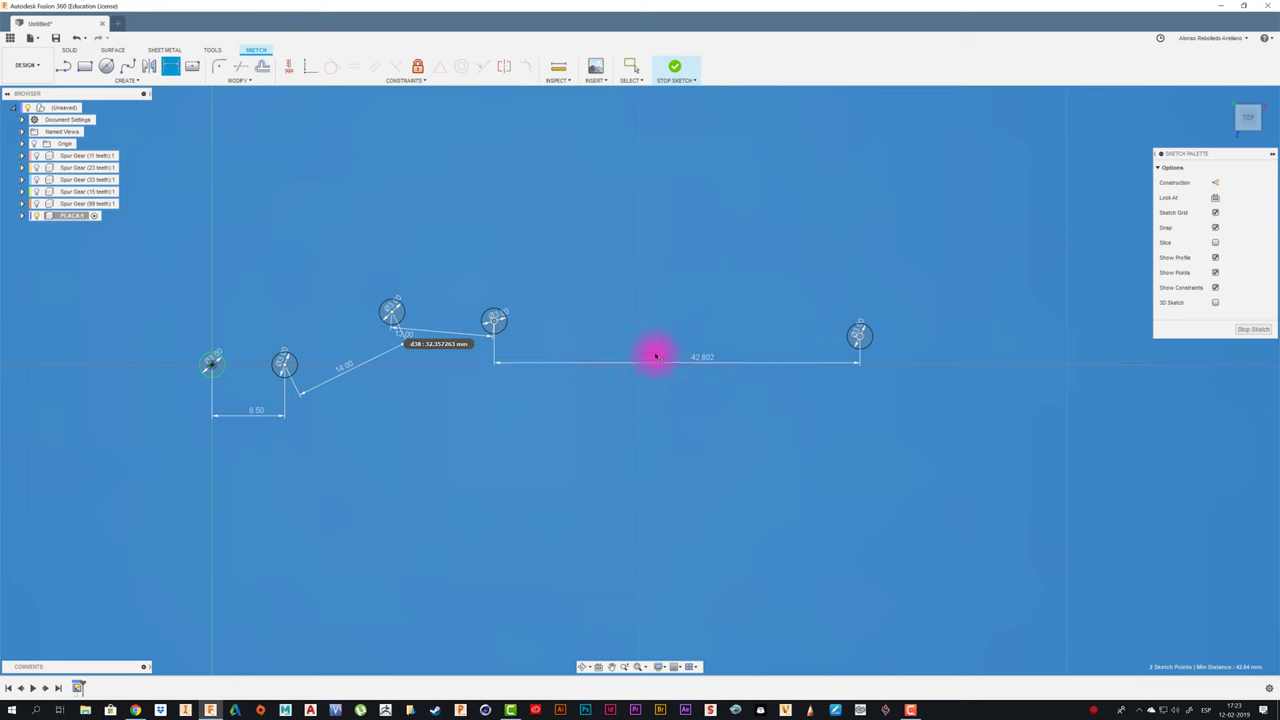
left_click(546, 331)
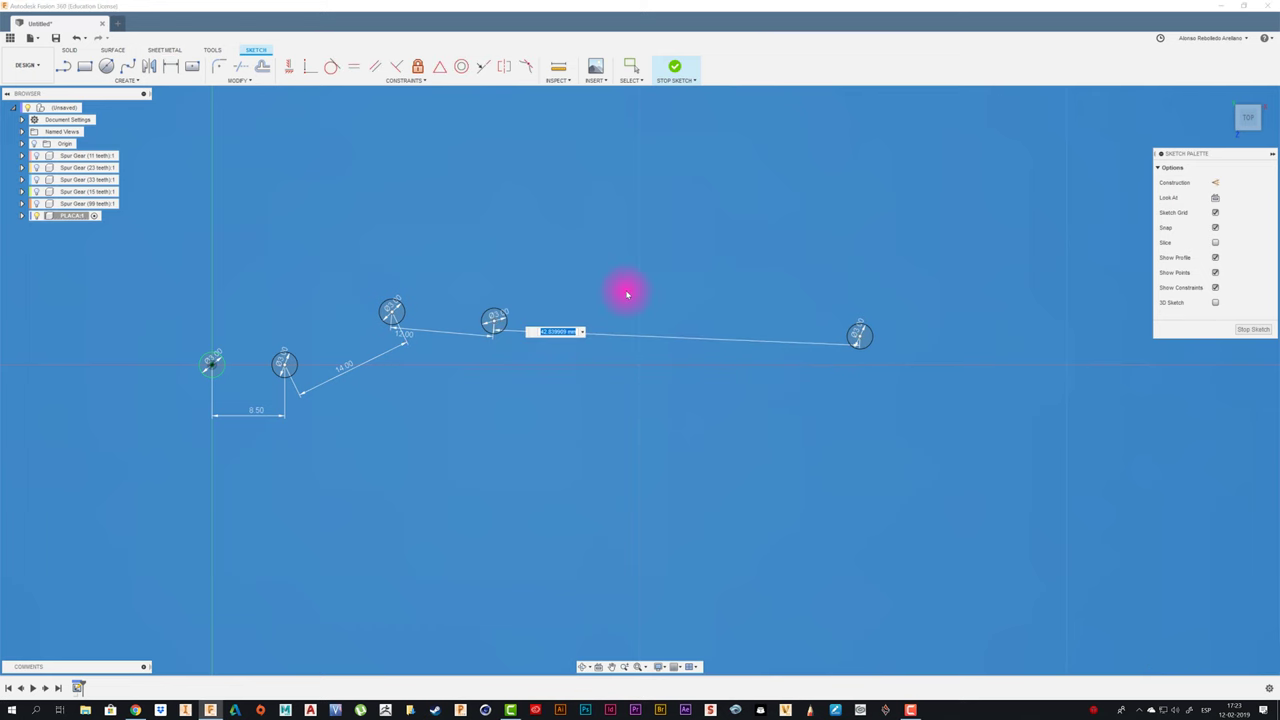
type("4")
type(".5")
key("Return")
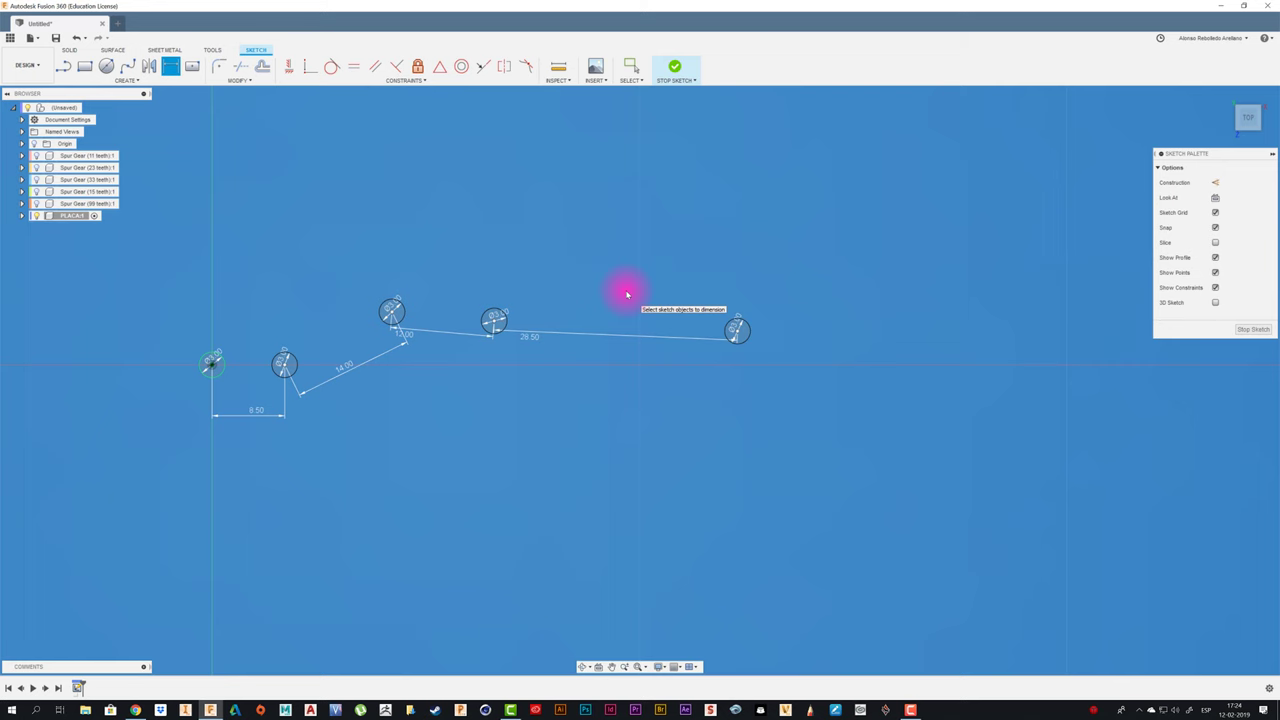
- Finish the sketch and extrude the circles upward into pegs
left_click(676, 67)
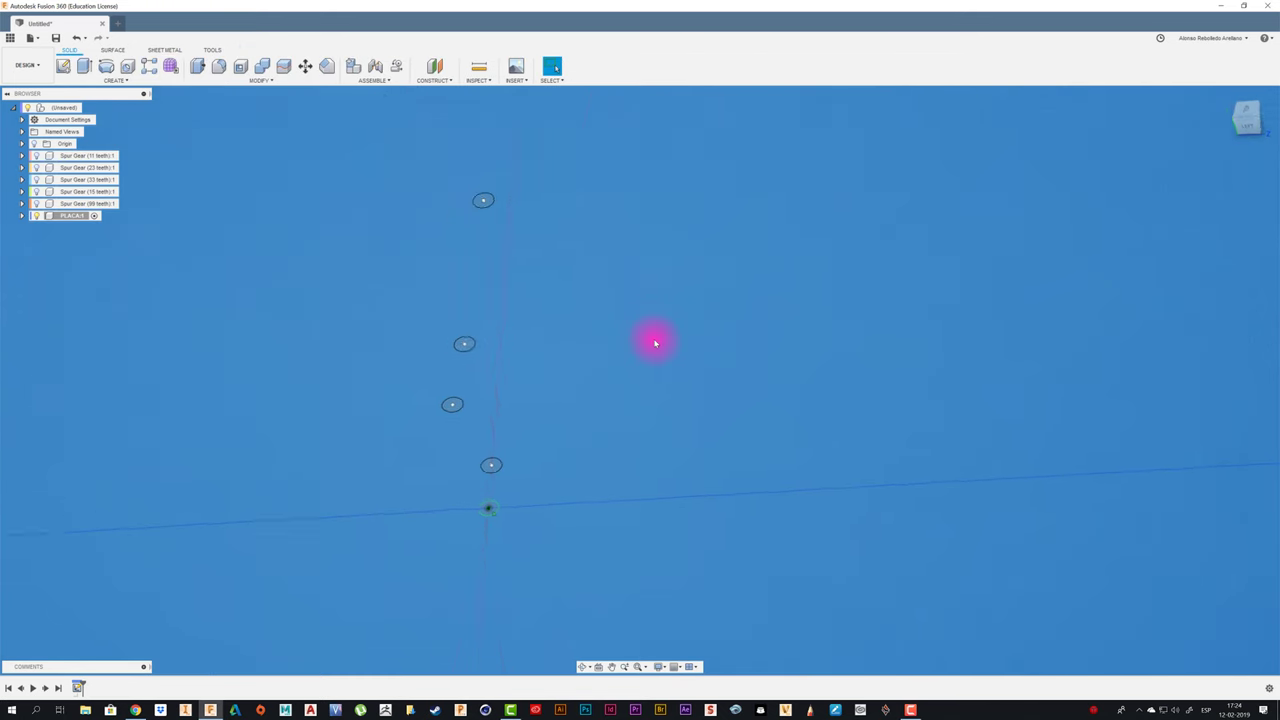
key("e")
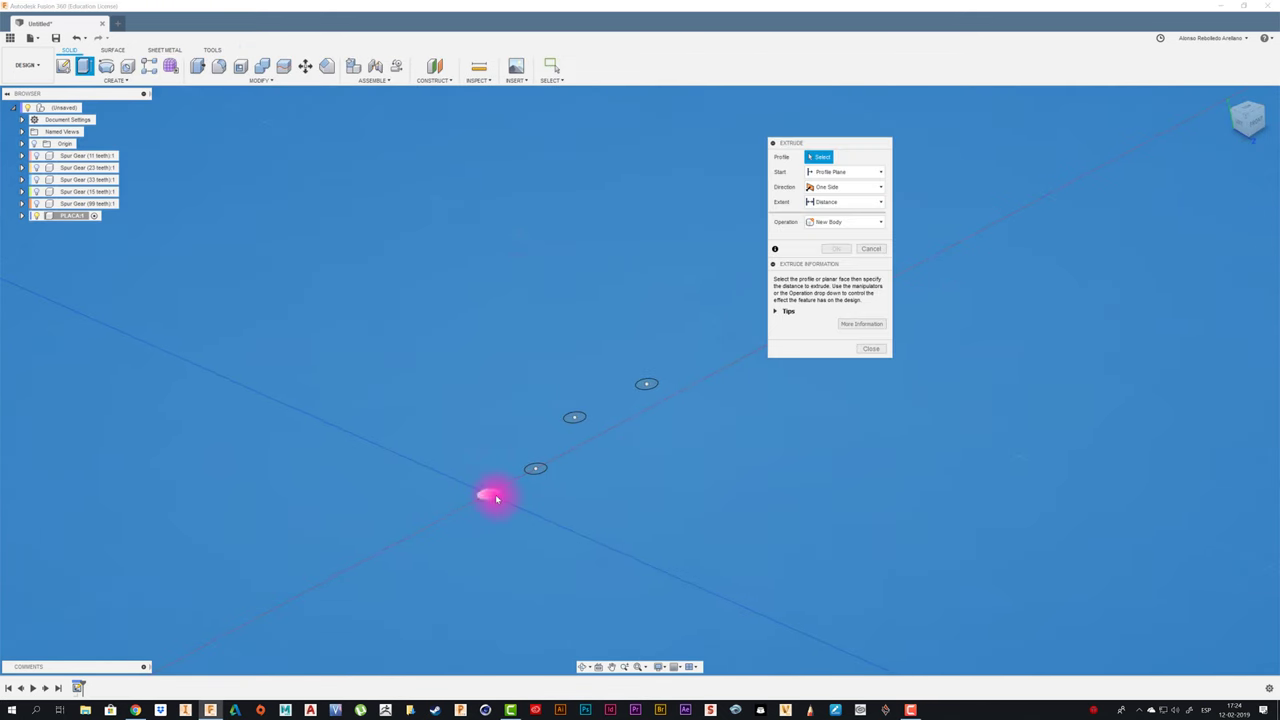
left_click(488, 494)
left_click(535, 468)
left_click(574, 417)
left_click(646, 383)
middle_click_drag(643, 389, 443, 409)
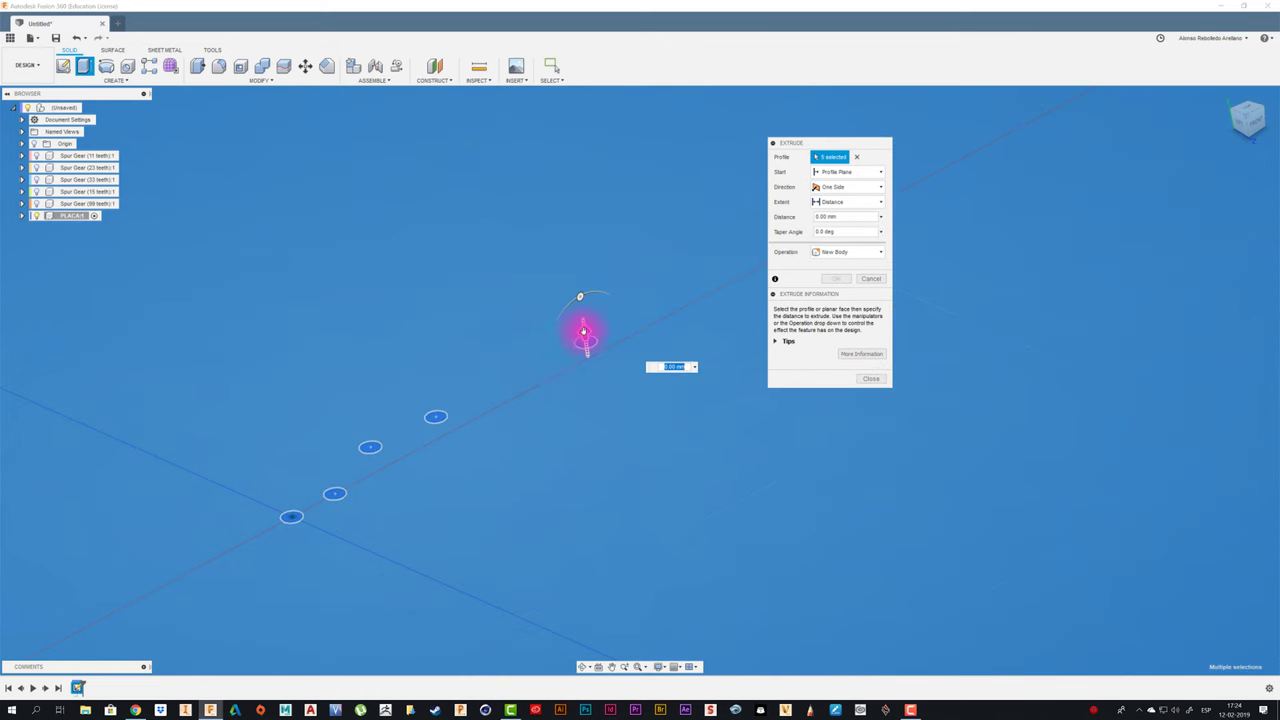
left_click(585, 338)
key("Return")
- Sketch a rectangle enclosing all the pegs and extrude it into the plate
mouse_move(608, 391)
middle_mouse_down("shift")
mouse_move(474, 360)
mouse_move(463, 306)
mouse_move(414, 322)
middle_mouse_up("shift")
right_click_drag(414, 322, 423, 443)
left_click(423, 443)
key("r")
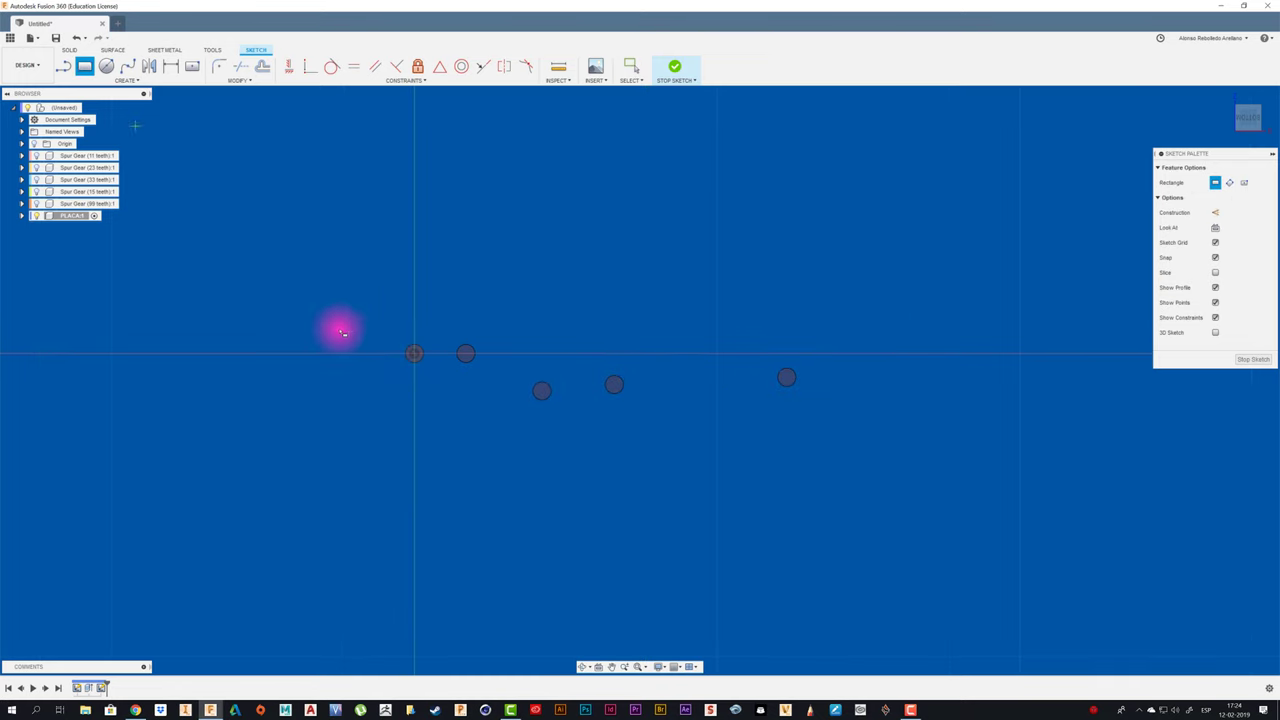
left_click(370, 315)
left_click(840, 437)
key("e")
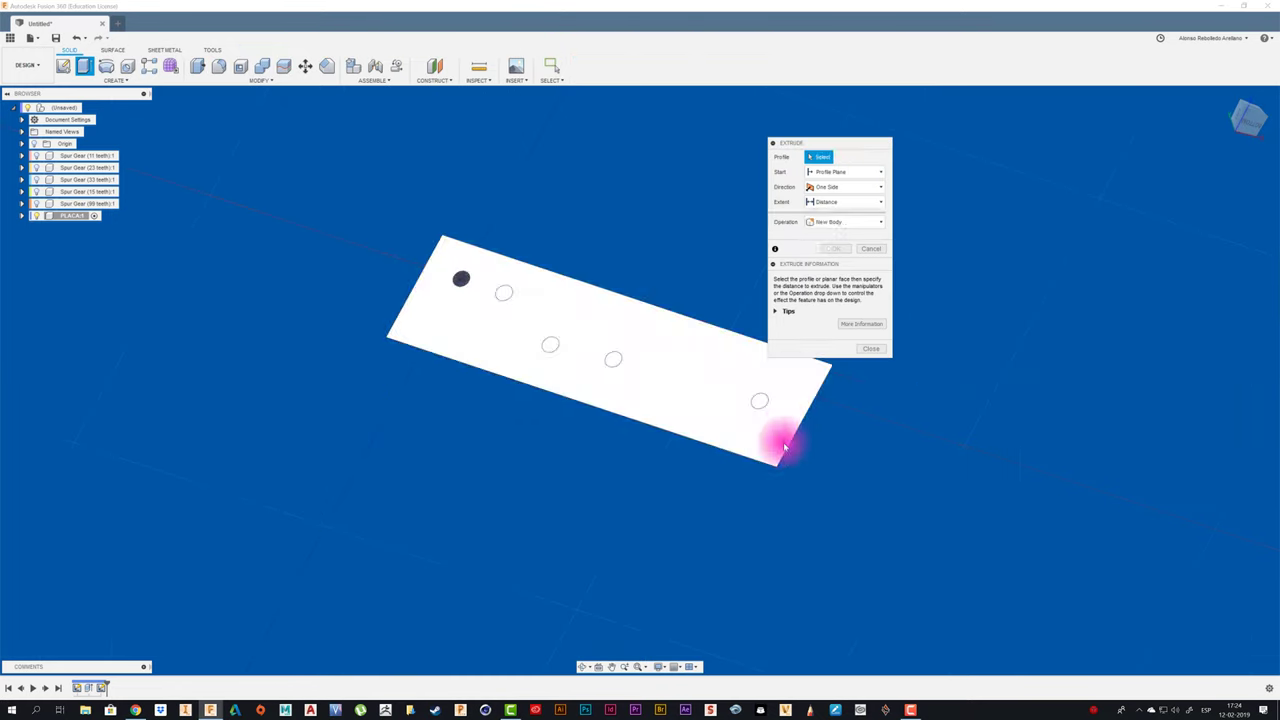
left_click(462, 283)
left_click_drag(468, 290, 520, 397)
mouse_move(520, 397)
middle_mouse_down("shift")
mouse_move(614, 334)
mouse_move(520, 209)
middle_mouse_up("shift")
- Chamfer the plate's corner edges, then fillet the corners at 2.5 mm
key("Return")
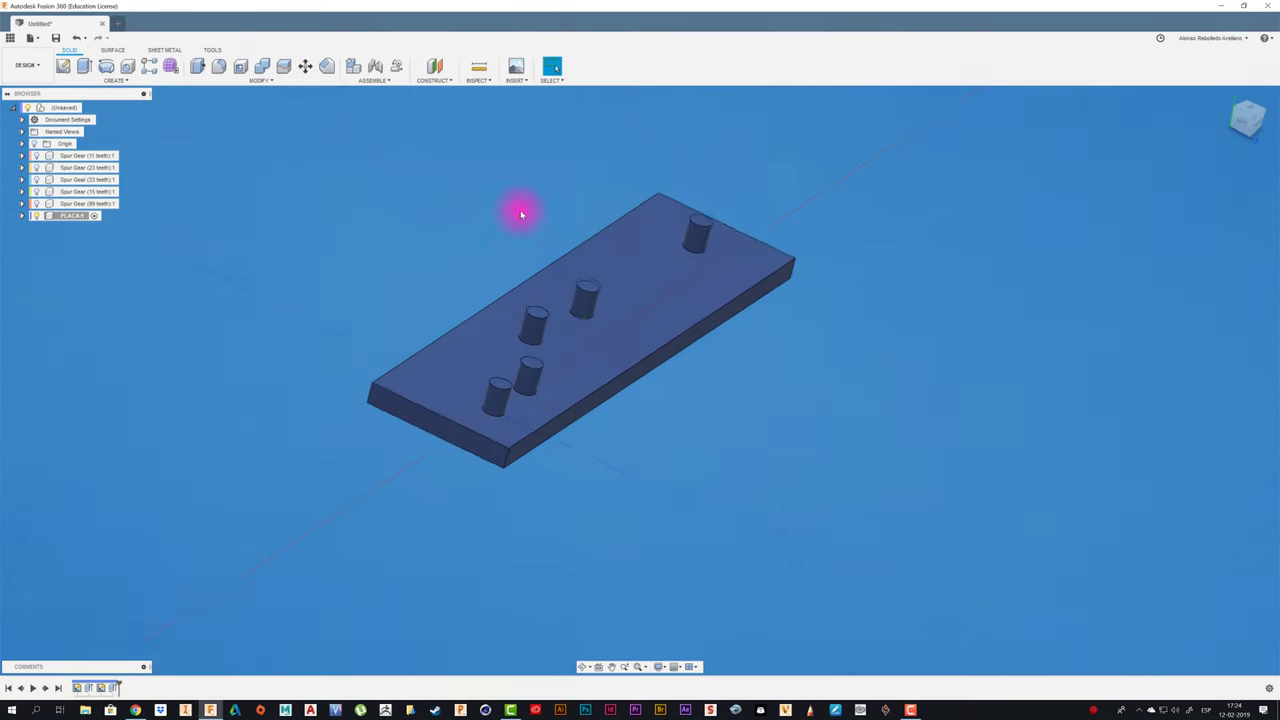
left_click(472, 515)
key("Return")
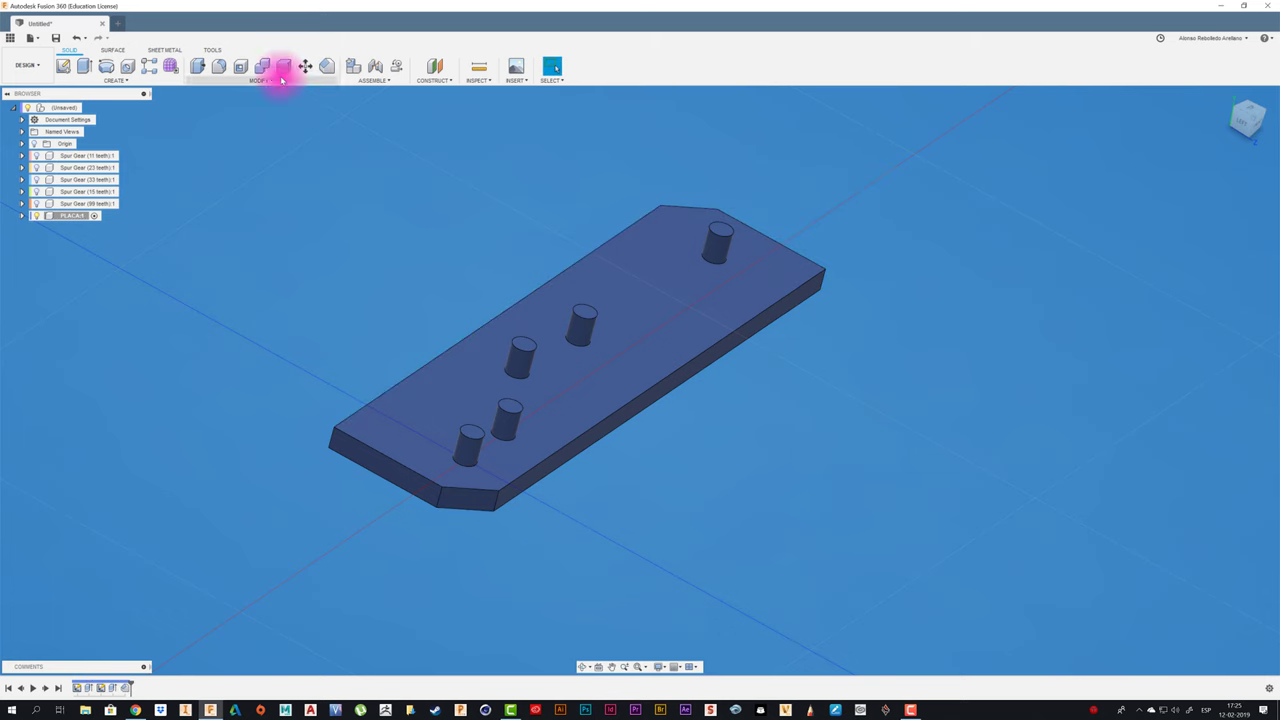
left_click(219, 66)
mouse_move(520, 420)
middle_mouse_down("shift")
mouse_move(607, 498)
mouse_move(966, 426)
middle_mouse_up("shift")
left_click(923, 409)
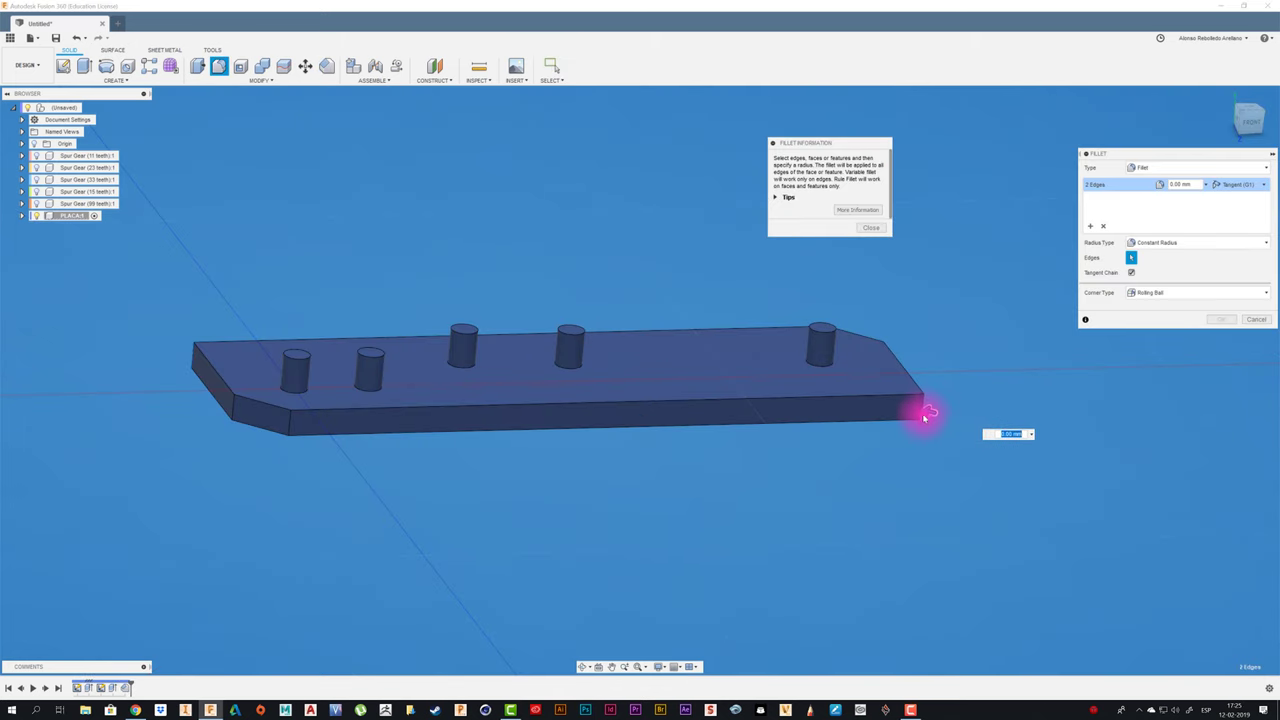
type("2.5")
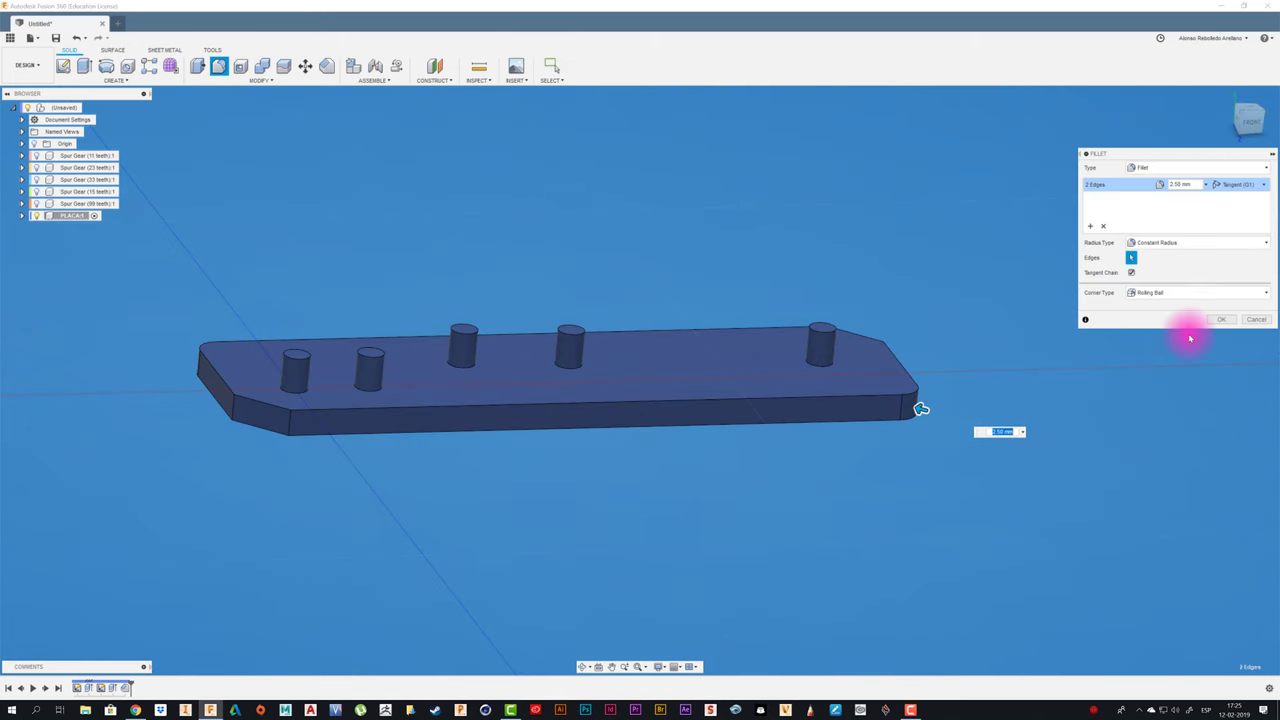
left_click(1215, 325)
middle_click_drag(934, 443, 578, 547, "shift")
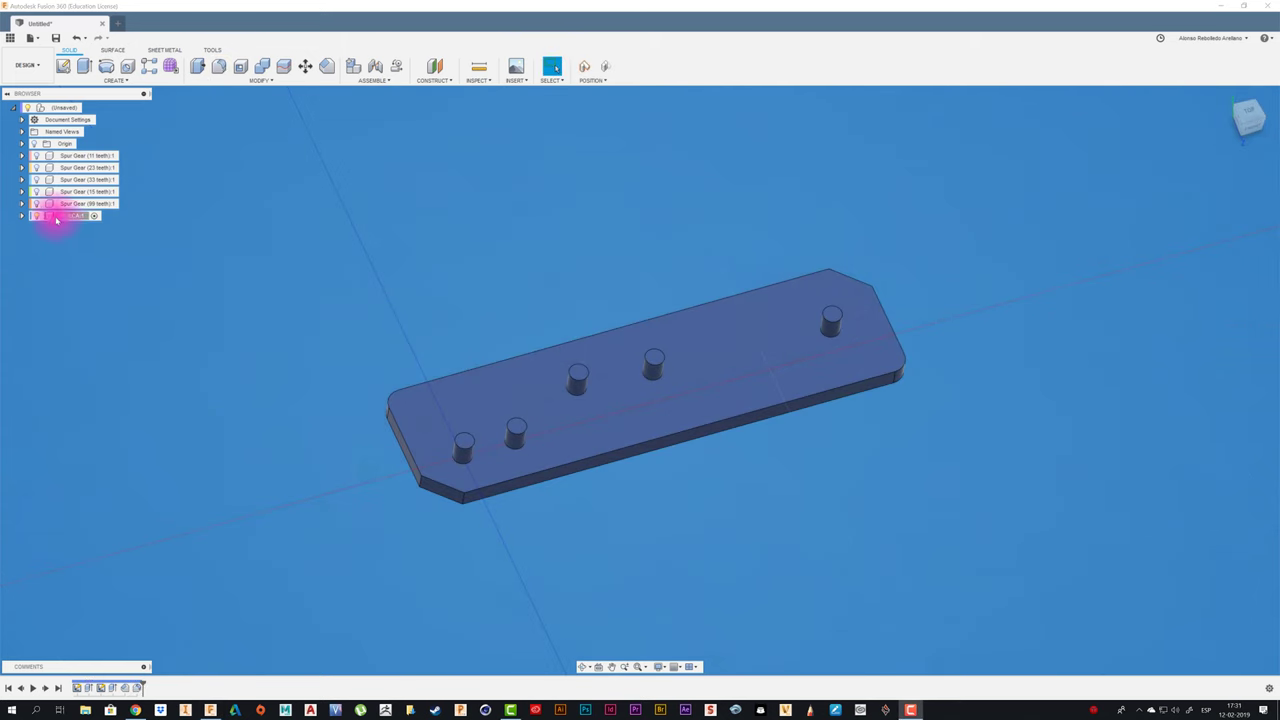
- Show the 99-, 15-, 33-, 23- and 11-tooth spur gears again
left_click(36, 203)
left_click(36, 191)
left_click(36, 179)
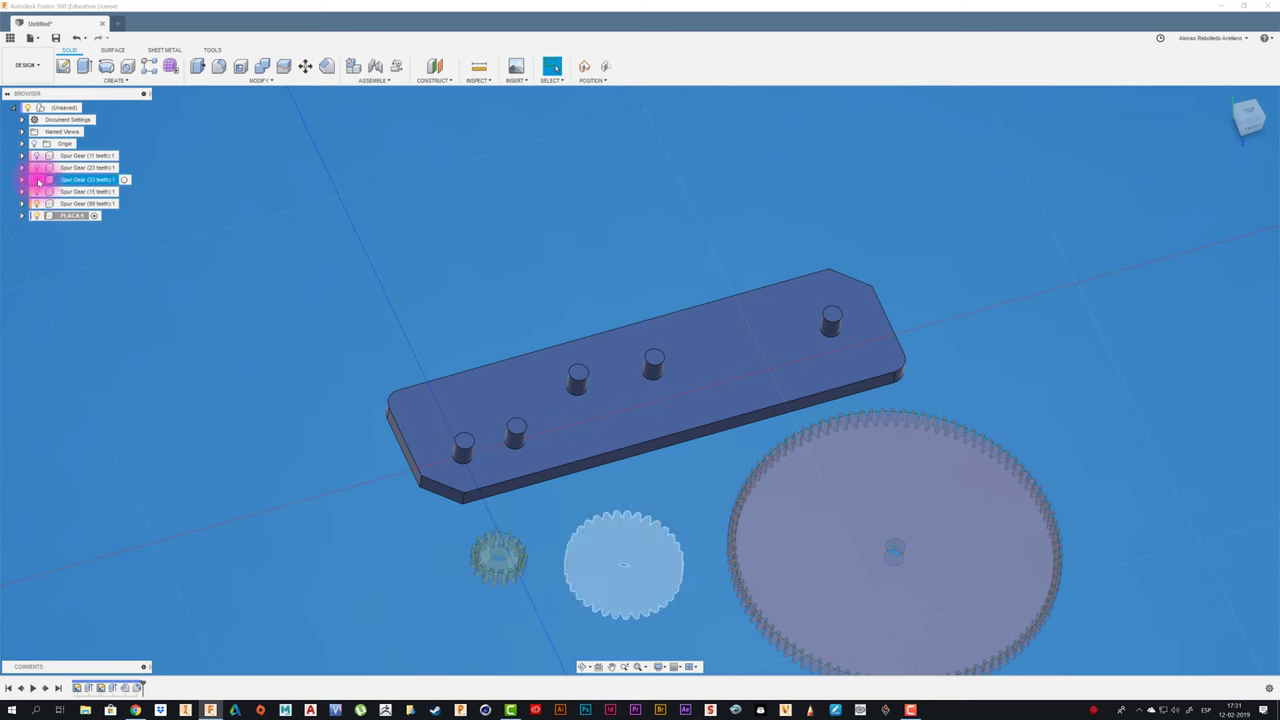
left_click(36, 167)
left_click(36, 155)
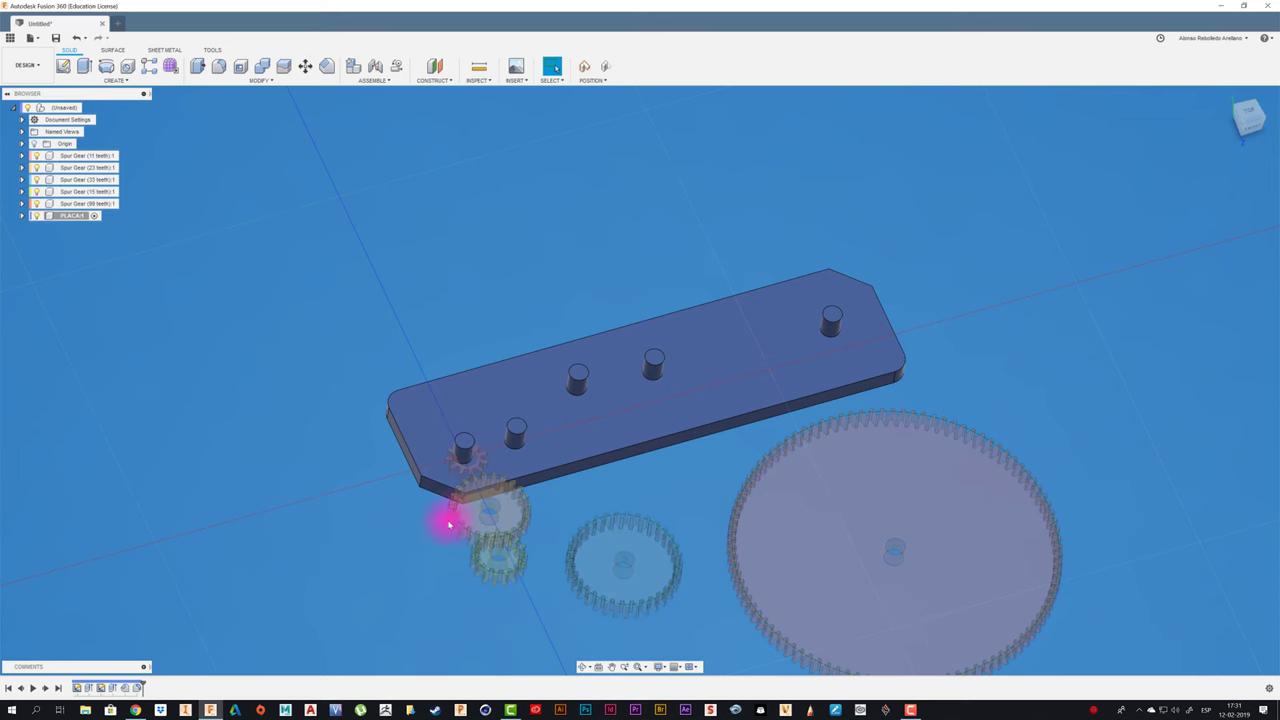
- Activate the root component and drag the gears apart, moving the small red gear off the plate
left_click(90, 108)
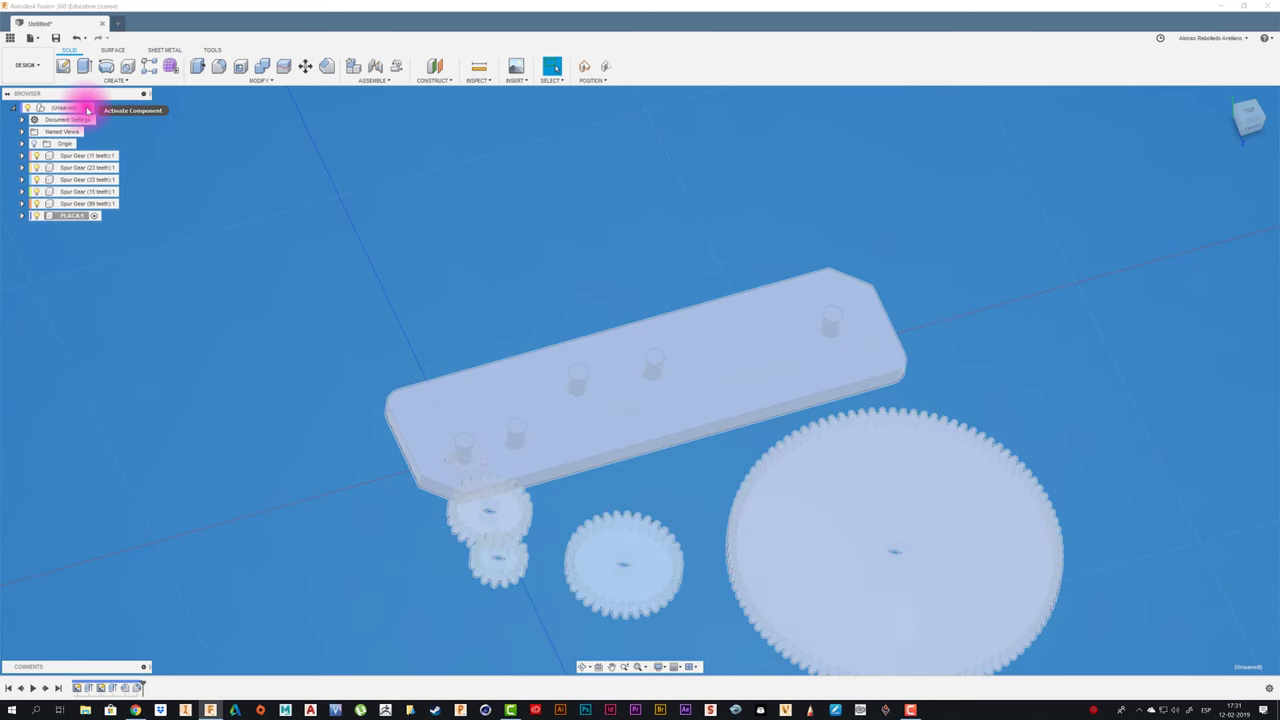
left_click(400, 554)
mouse_move(500, 503)
left_mouse_down()
mouse_move(620, 491)
mouse_move(497, 620)
mouse_move(322, 585)
left_mouse_up()
left_click_drag(471, 463, 311, 391)
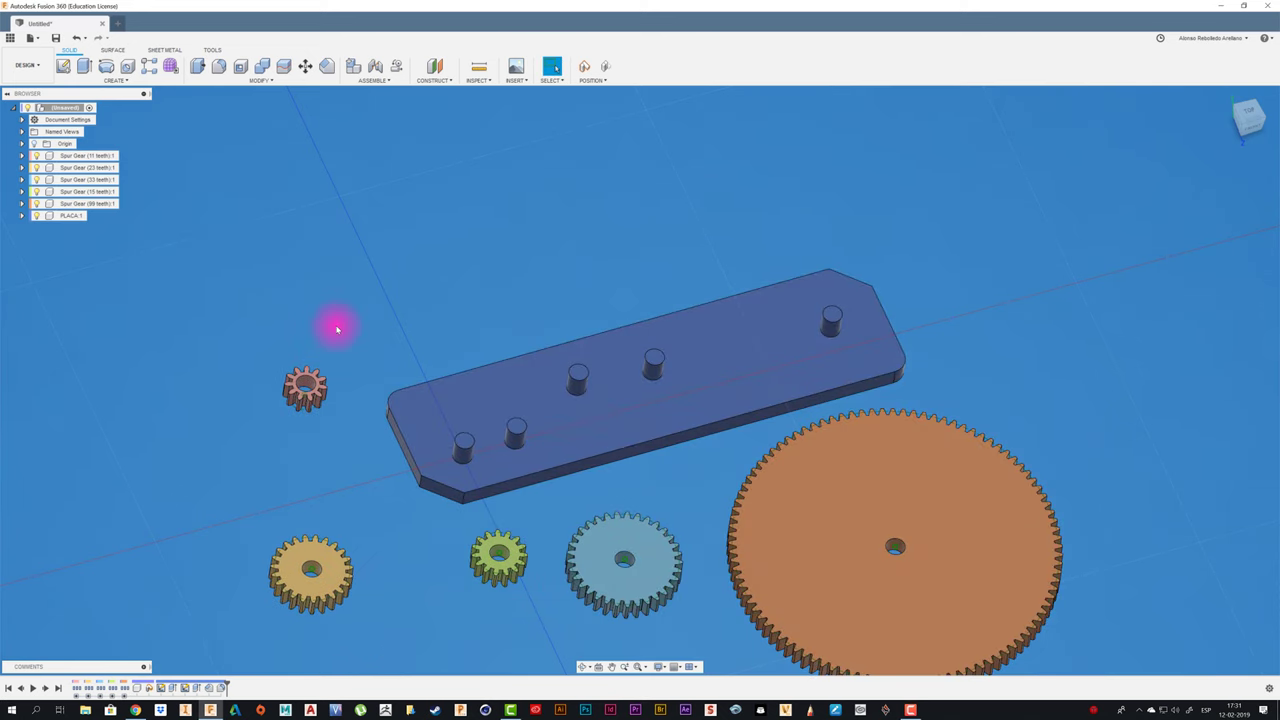
- Joint the 11-tooth gear's centre onto the first peg with a -0.5 mm Z offset
key("j")
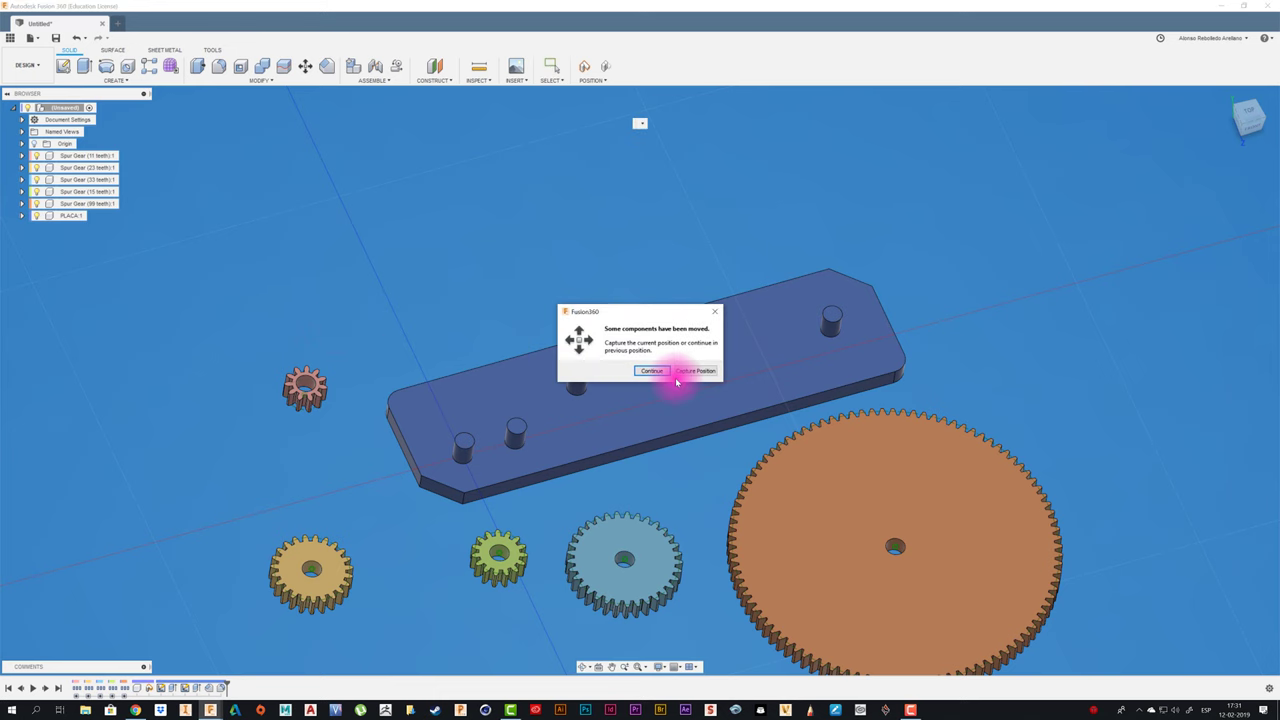
left_click(690, 368)
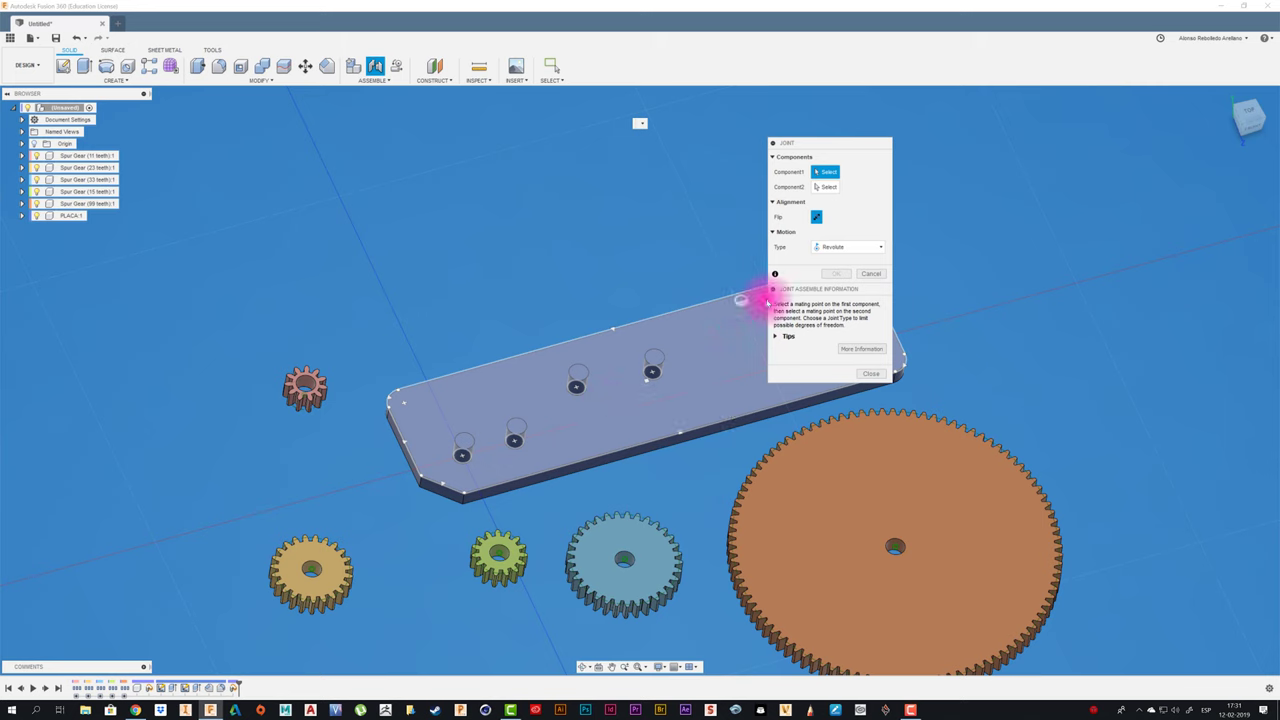
scroll(312, 388, "up", 3)
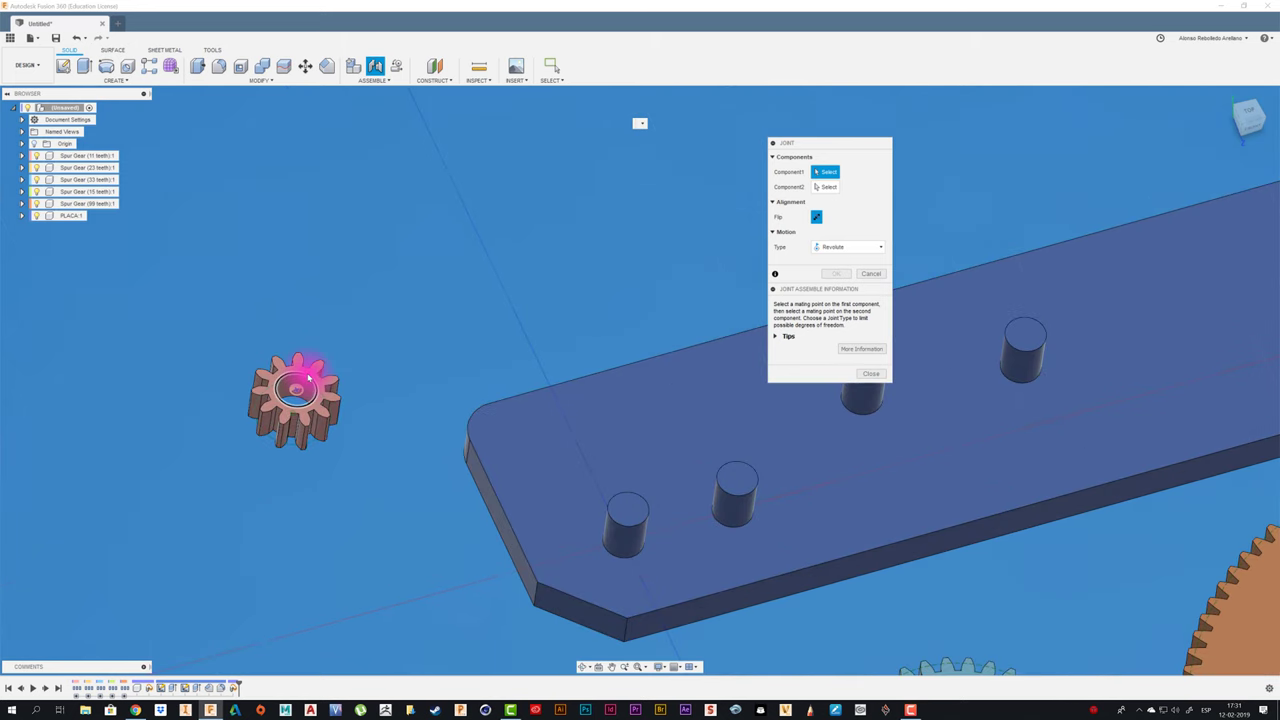
left_click(305, 385)
left_click(621, 513)
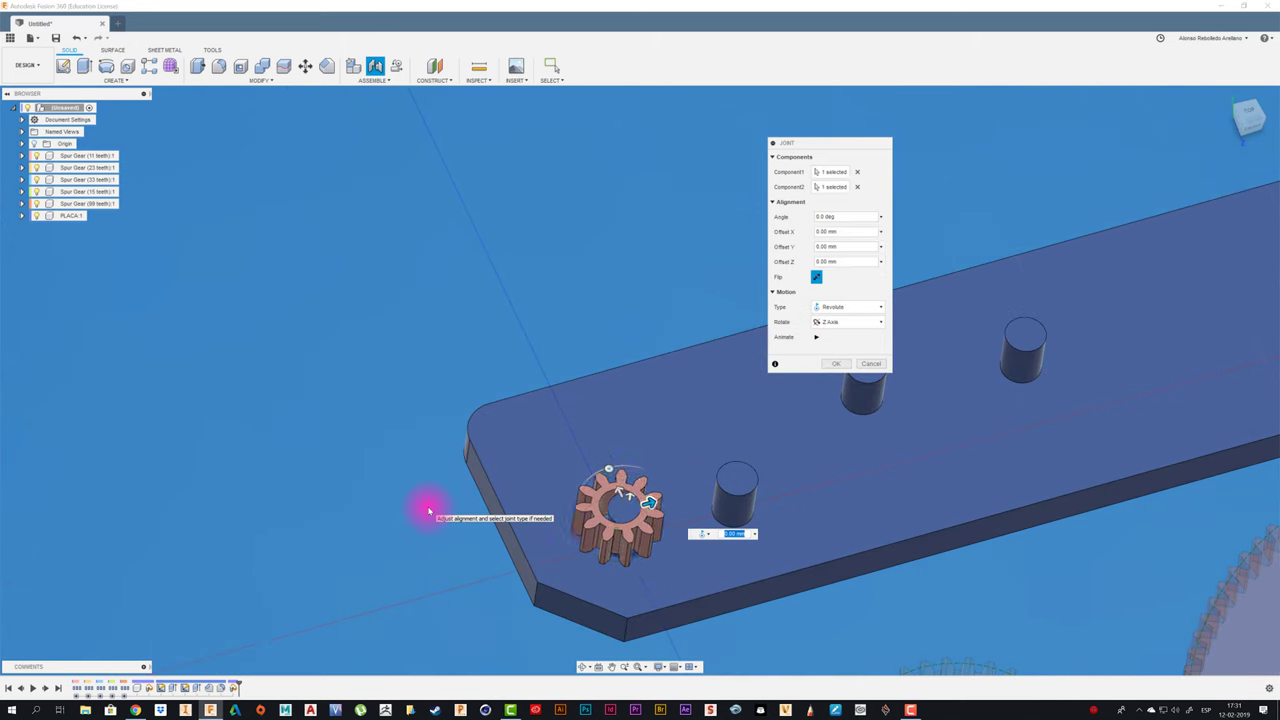
scroll(376, 423, "down", 2)
scroll(377, 424, "down", 2)
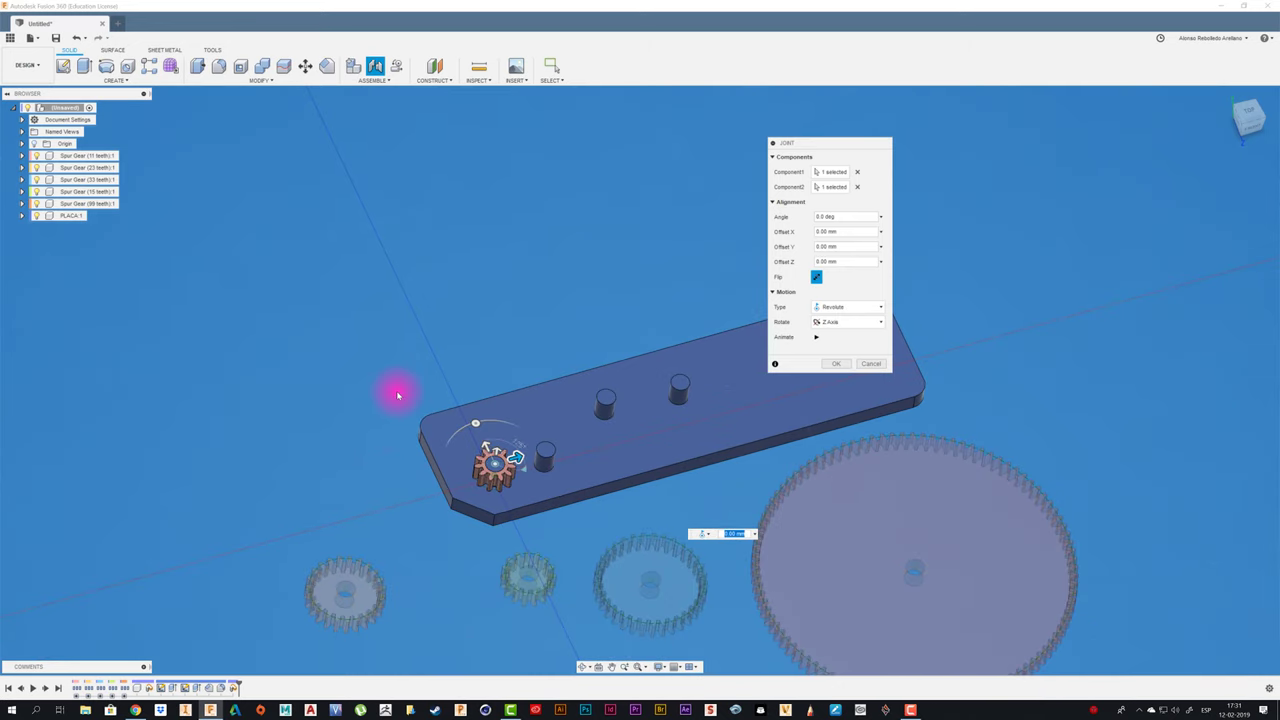
middle_click_drag(397, 391, 390, 399, "shift")
scroll(391, 403, "up", 2)
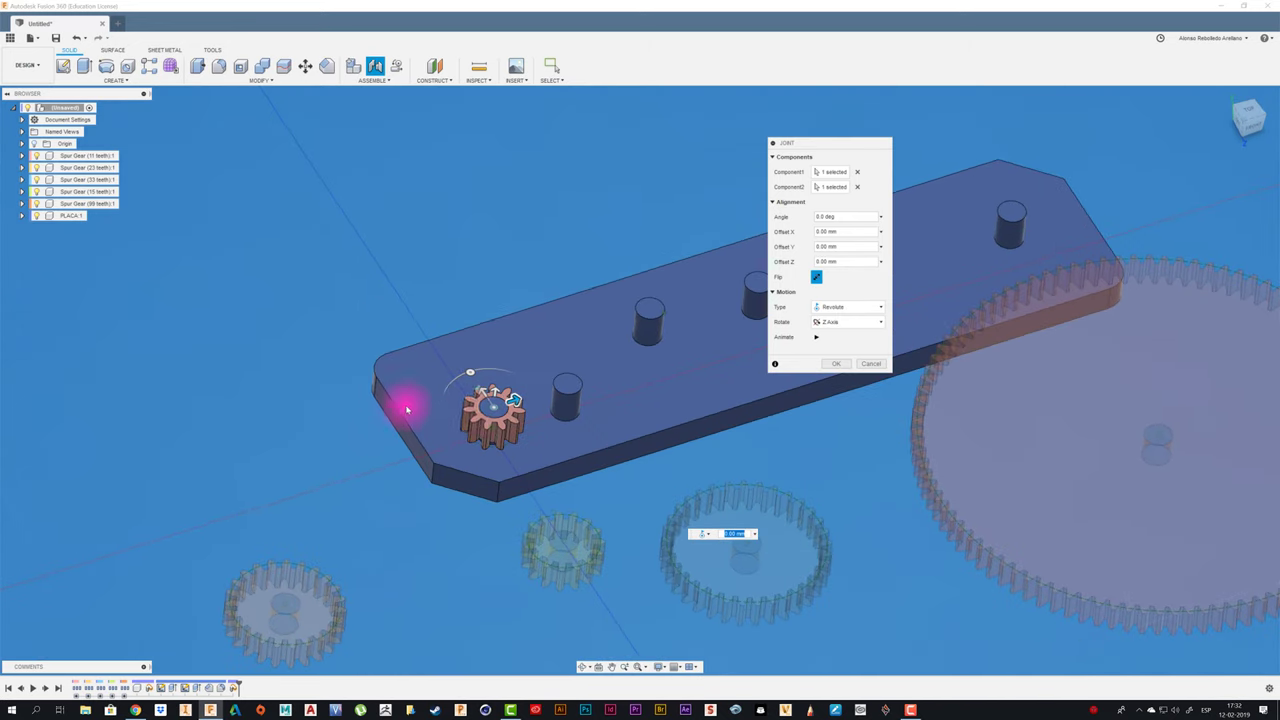
scroll(495, 395, "up", 2)
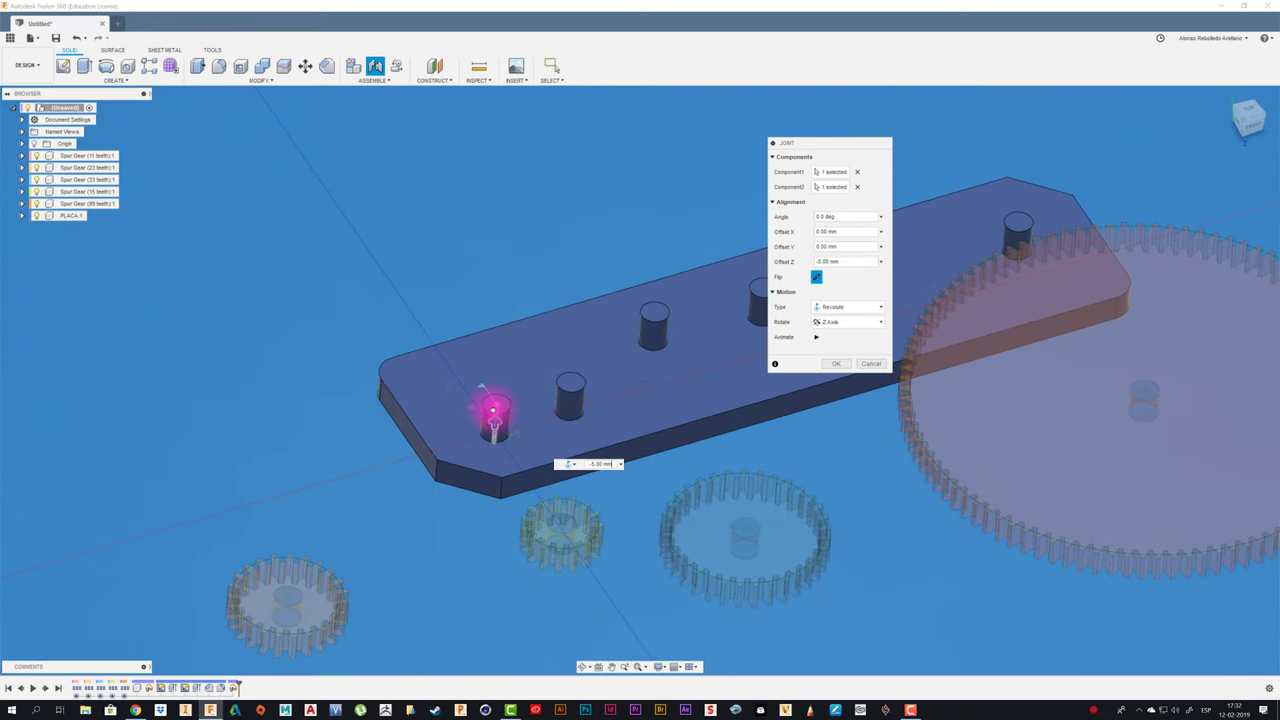
left_click_drag(833, 261, 795, 262)
type("-0.5")
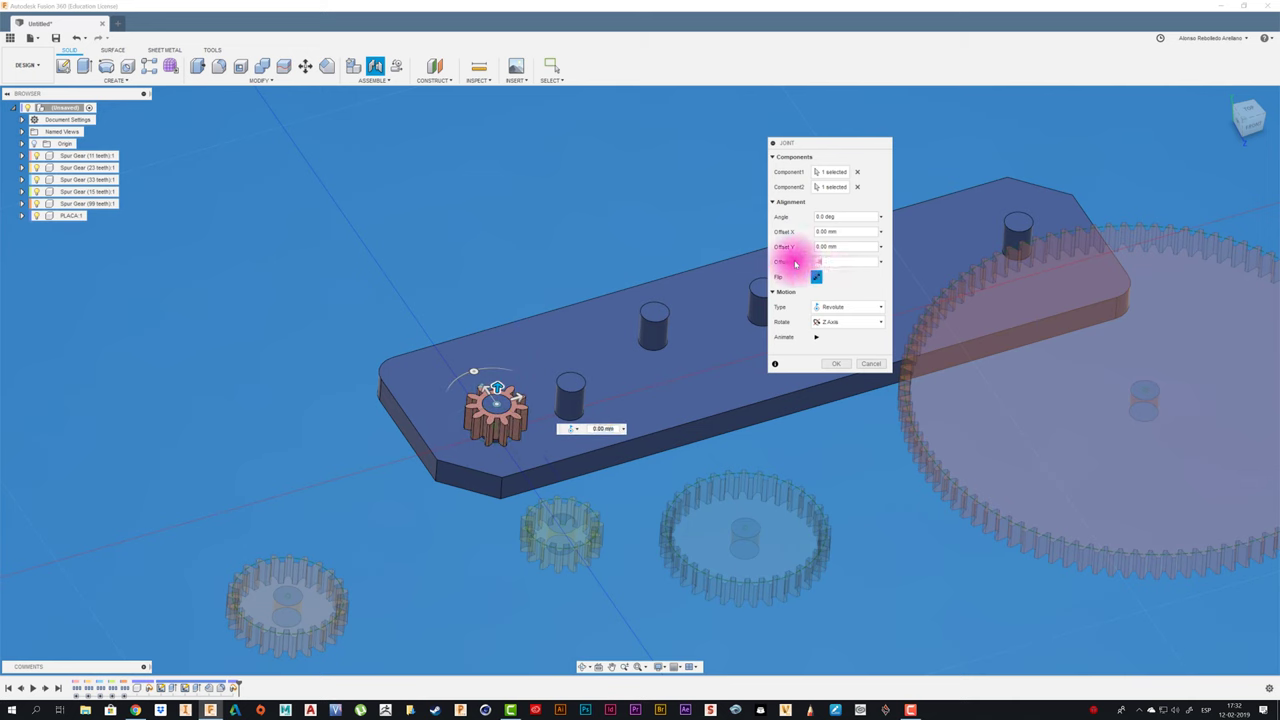
left_click(842, 366)
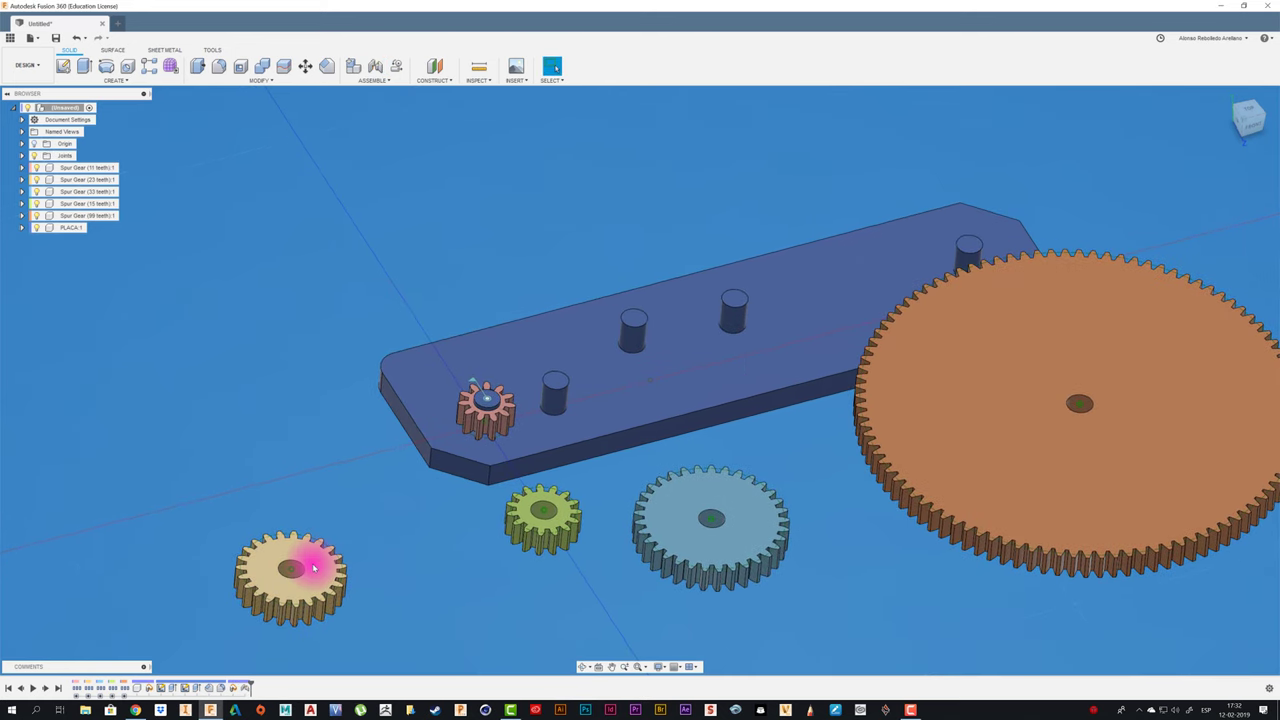
- Move the tan gear above the plate and joint it onto the second peg, offset -0.5 mm
left_click_drag(313, 568, 357, 329)
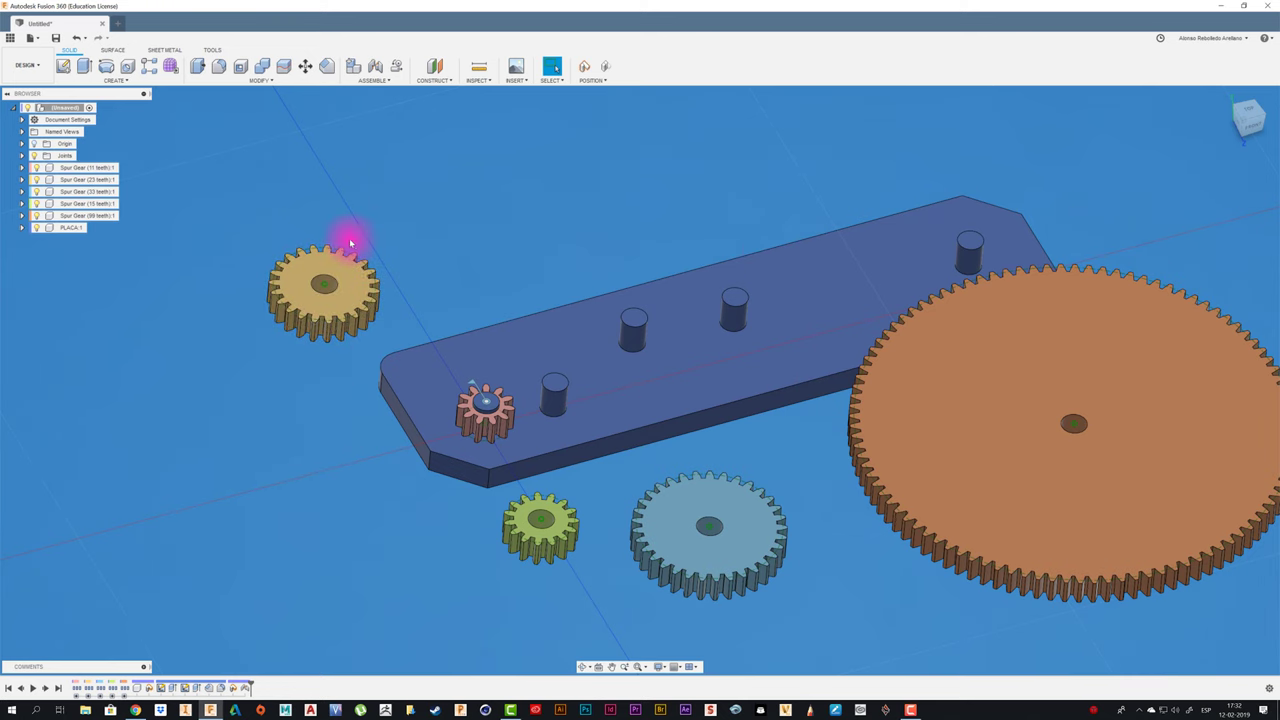
key("j")
left_click(700, 363)
key("Escape")
key("j")
left_click(323, 284)
left_click(554, 383)
left_click(845, 261)
type("-0.5")
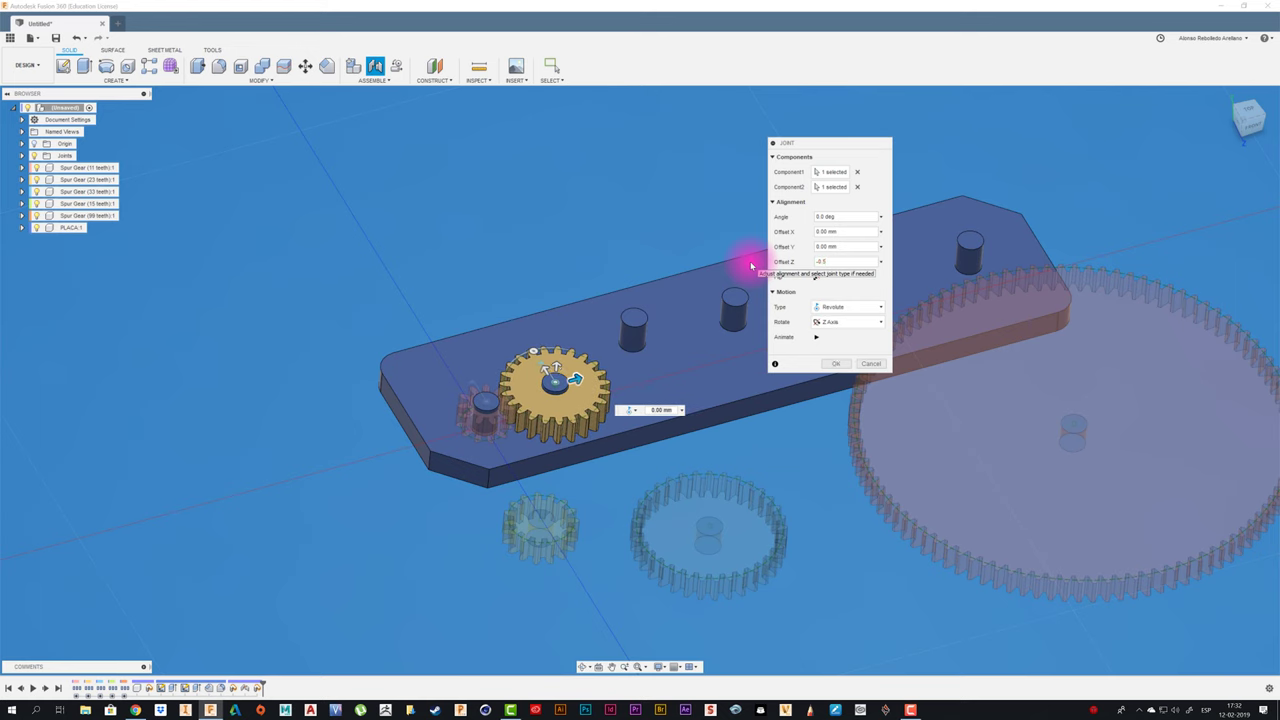
key("Return")
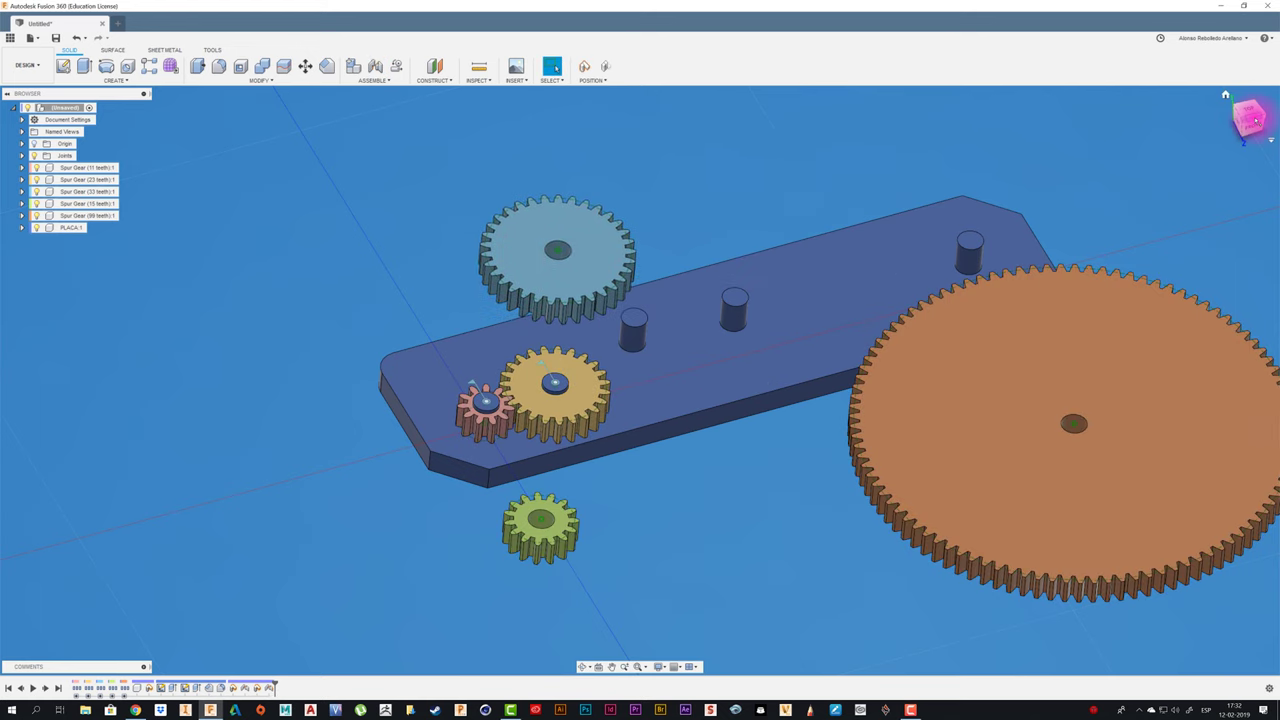
- Position the blue and green gears over their holes and joint the blue gear onto the third peg
left_click(1248, 110)
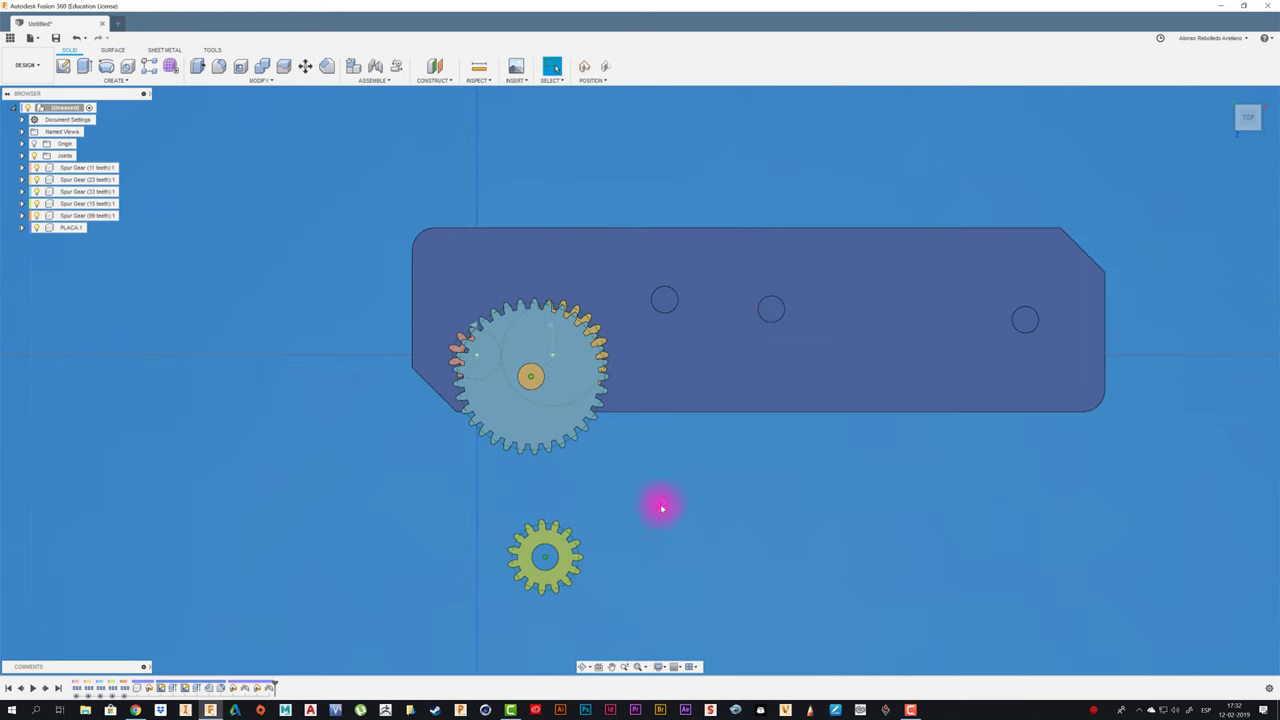
left_click_drag(530, 375, 700, 320)
left_click_drag(543, 551, 786, 289)
mouse_move(786, 289)
middle_mouse_down("shift")
mouse_move(692, 490)
mouse_move(700, 214)
middle_mouse_up("shift")
key("j")
left_click(694, 369)
left_click(651, 334)
left_click(843, 261)
type("-0")
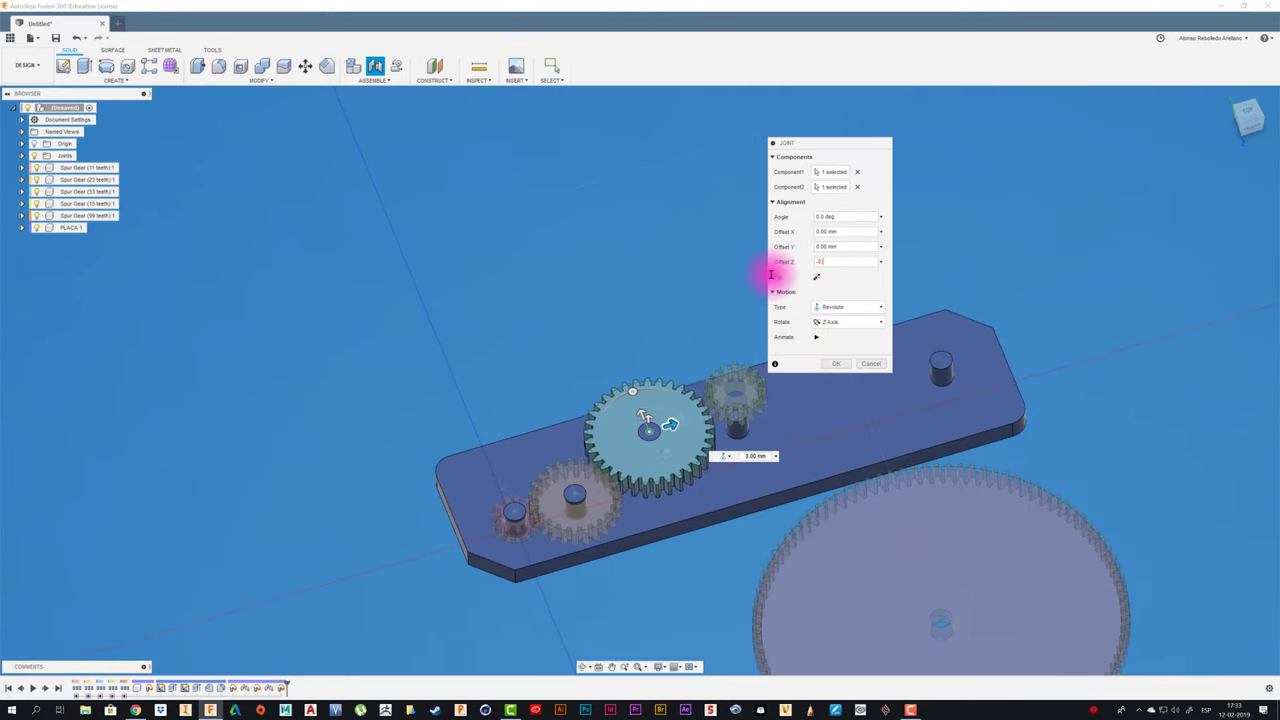
key("Return")
- Joint the green gear onto its plate peg
key("j")
left_click(743, 366)
left_click(737, 400)
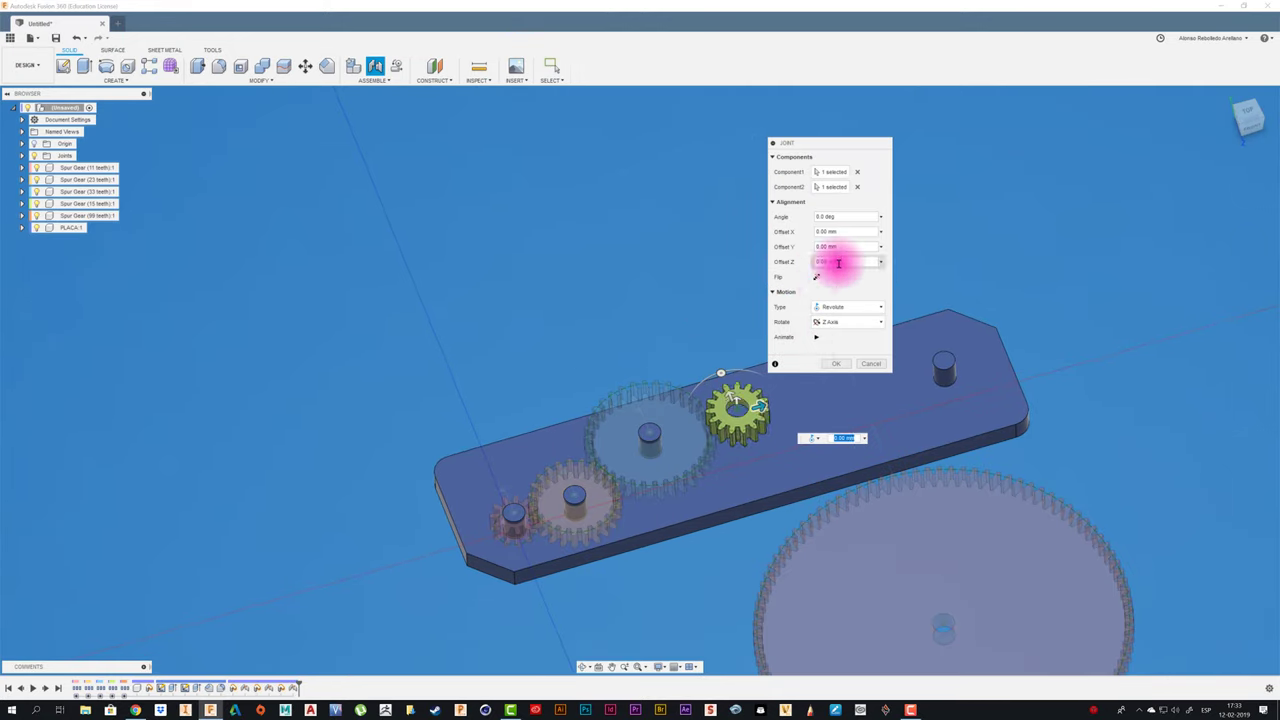
key("Return")
- Joint the large gear onto the right-hand peg with a -0.5 mm Z offset
key("j")
left_click(834, 551)
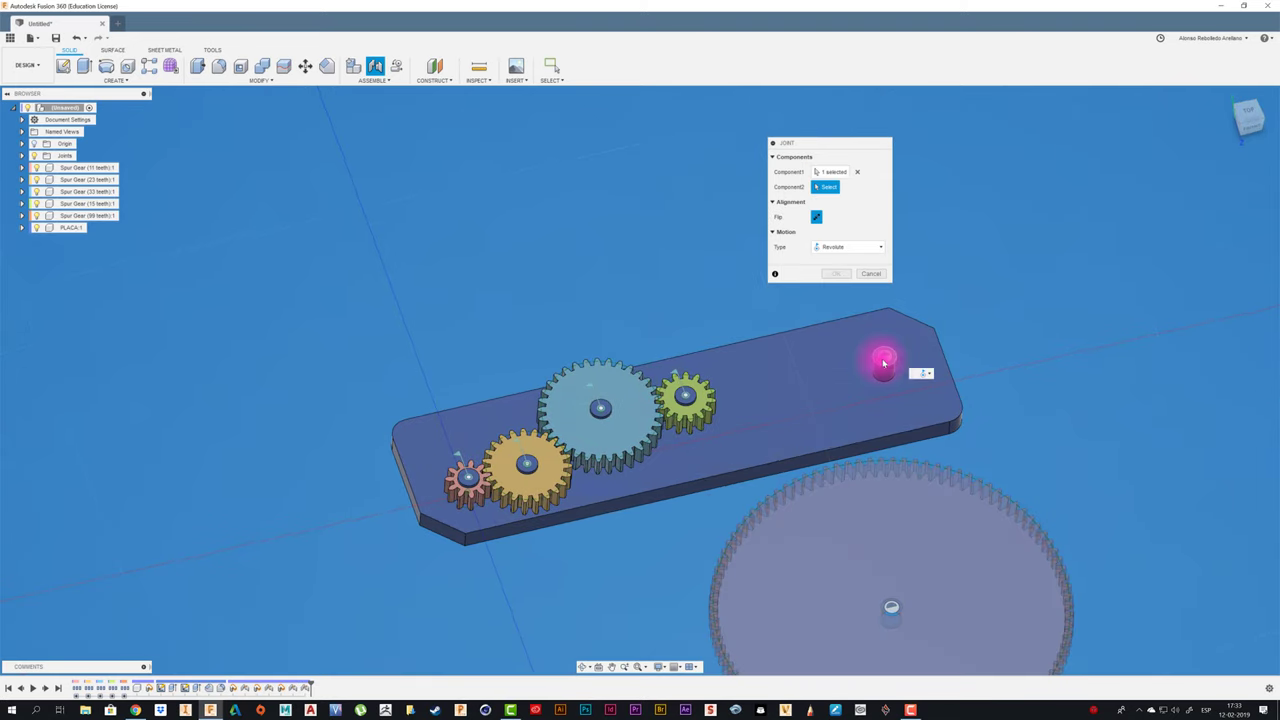
left_click(883, 363)
left_click(848, 261)
type("-0.5")
left_click(838, 370)
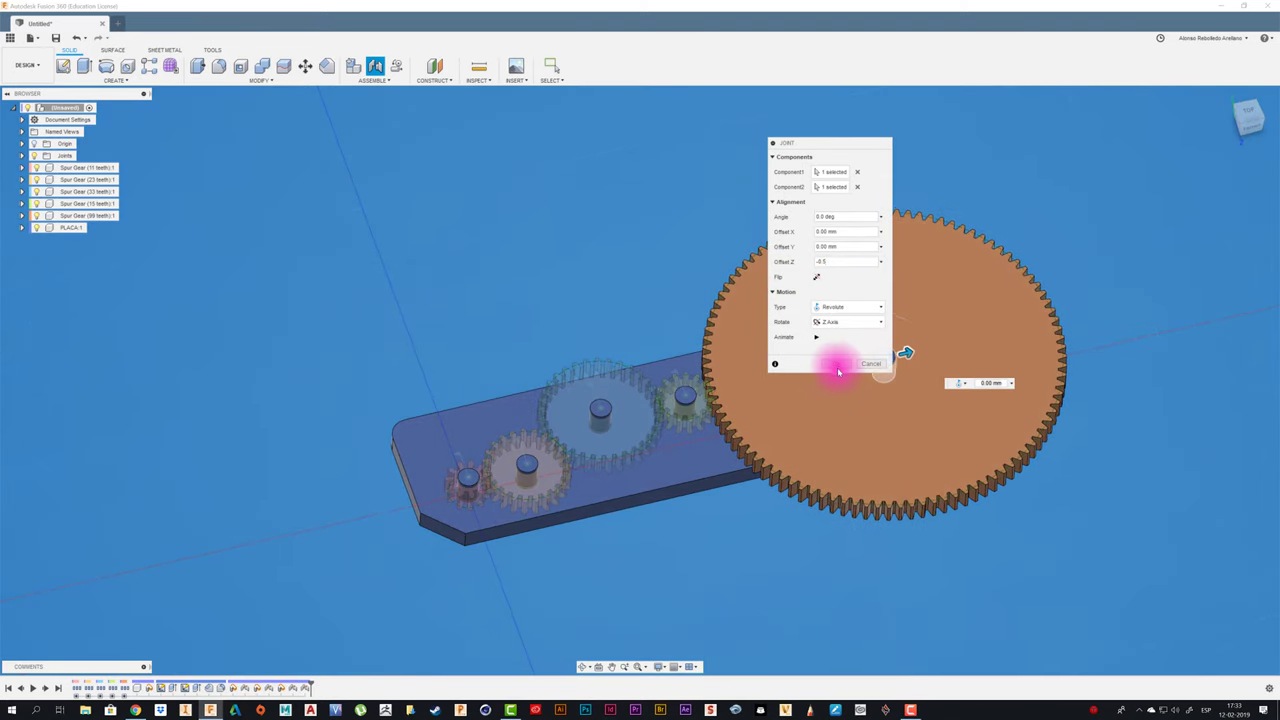
left_click(501, 286)
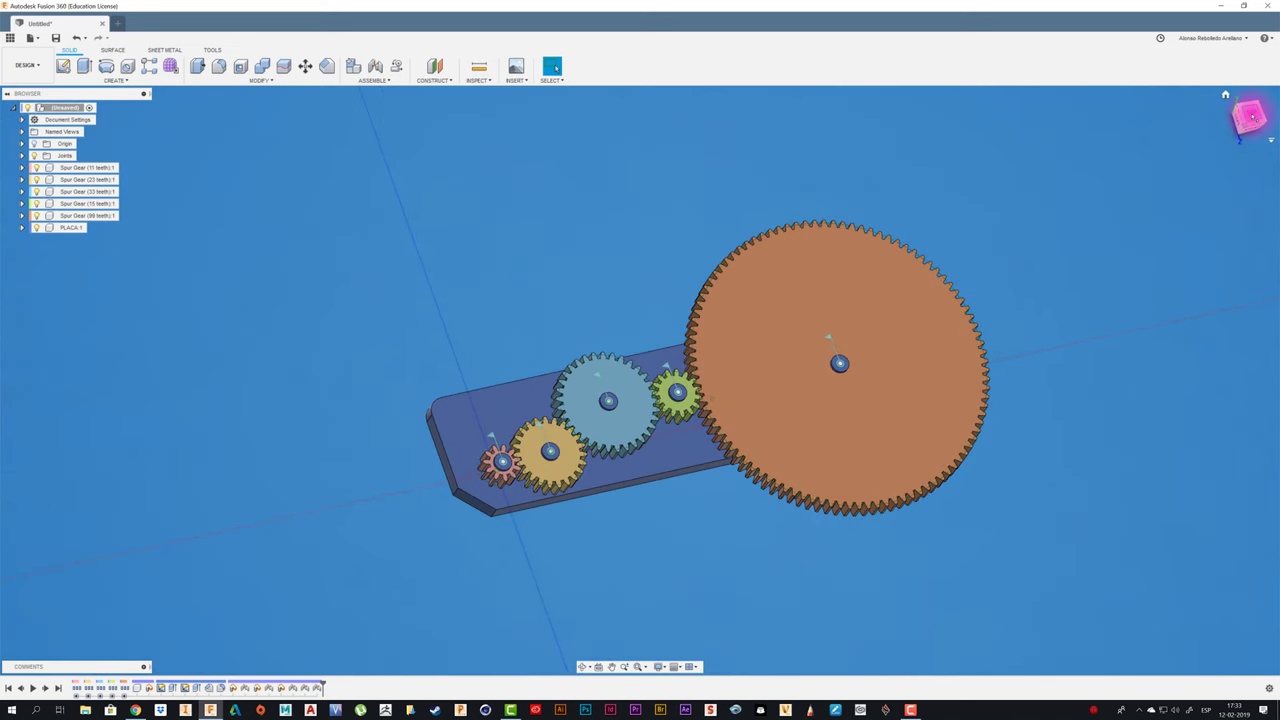
- From the top view, zoom and pan across each gear pair, including the light-blue, green and orange gears, to inspect tooth meshing
left_click(1250, 117)
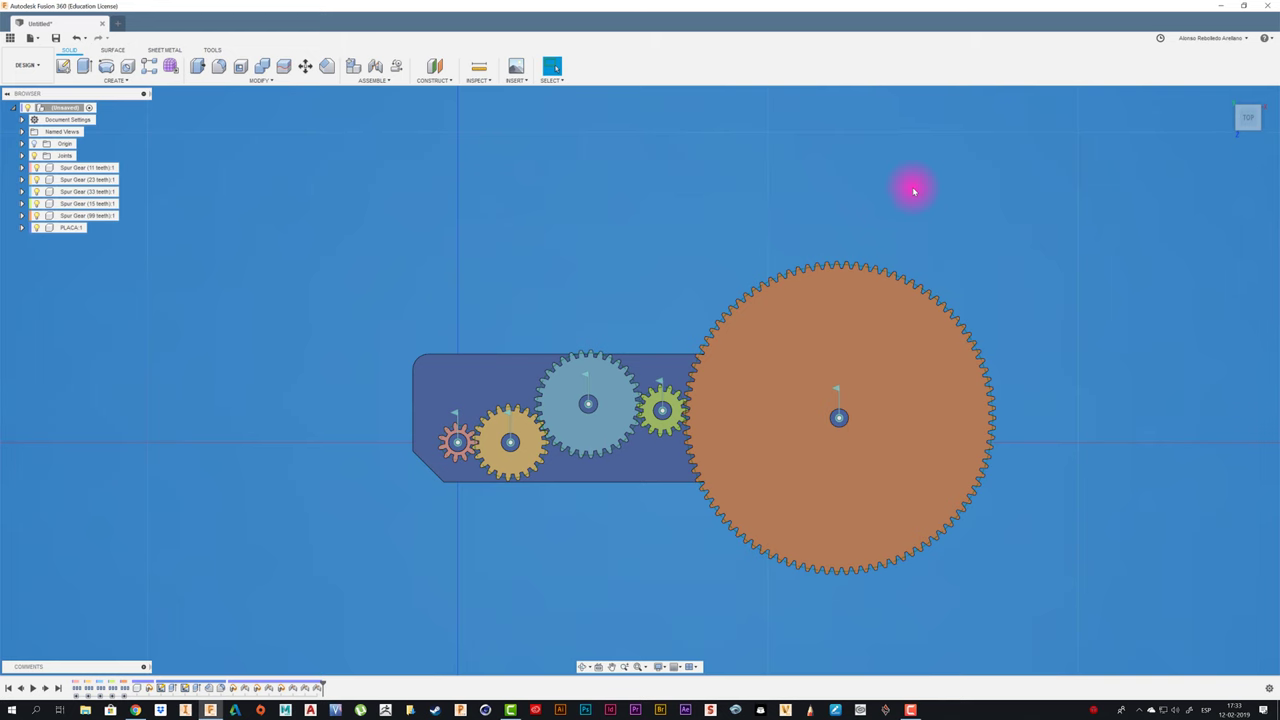
scroll(395, 460, "up", 5)
scroll(415, 470, "up", 5)
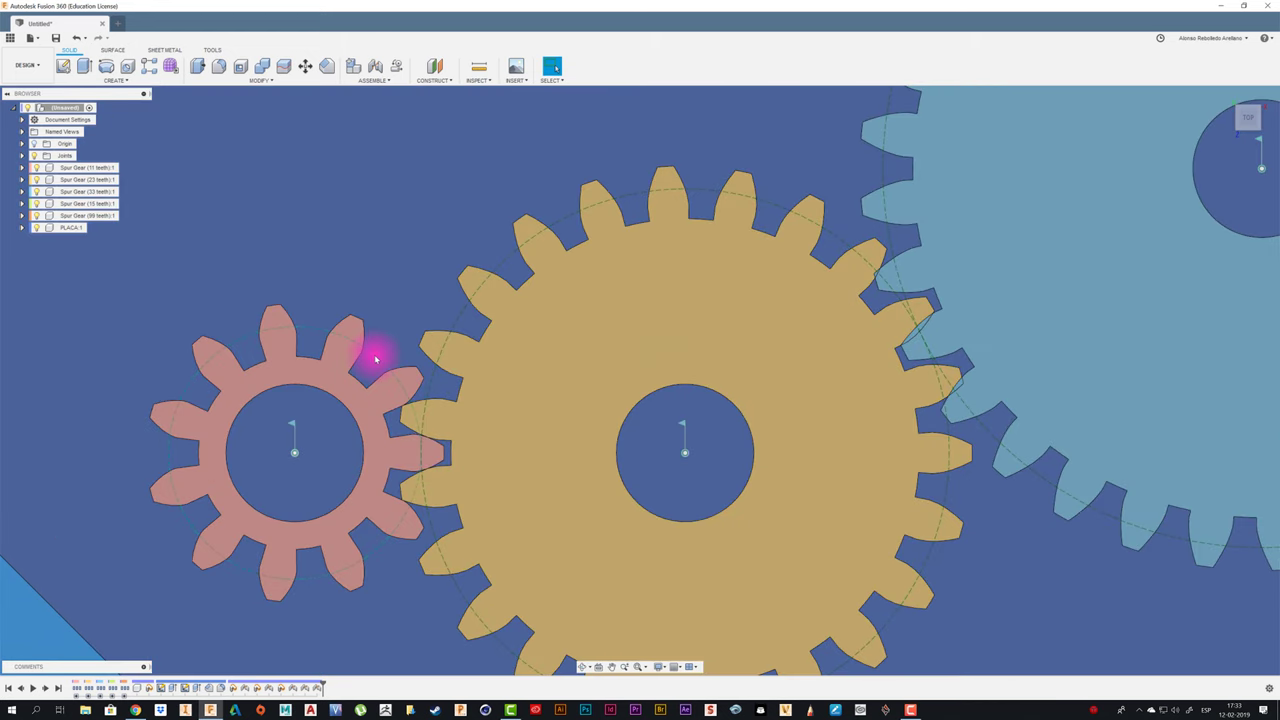
scroll(863, 329, "down", 2)
scroll(896, 345, "down", 1)
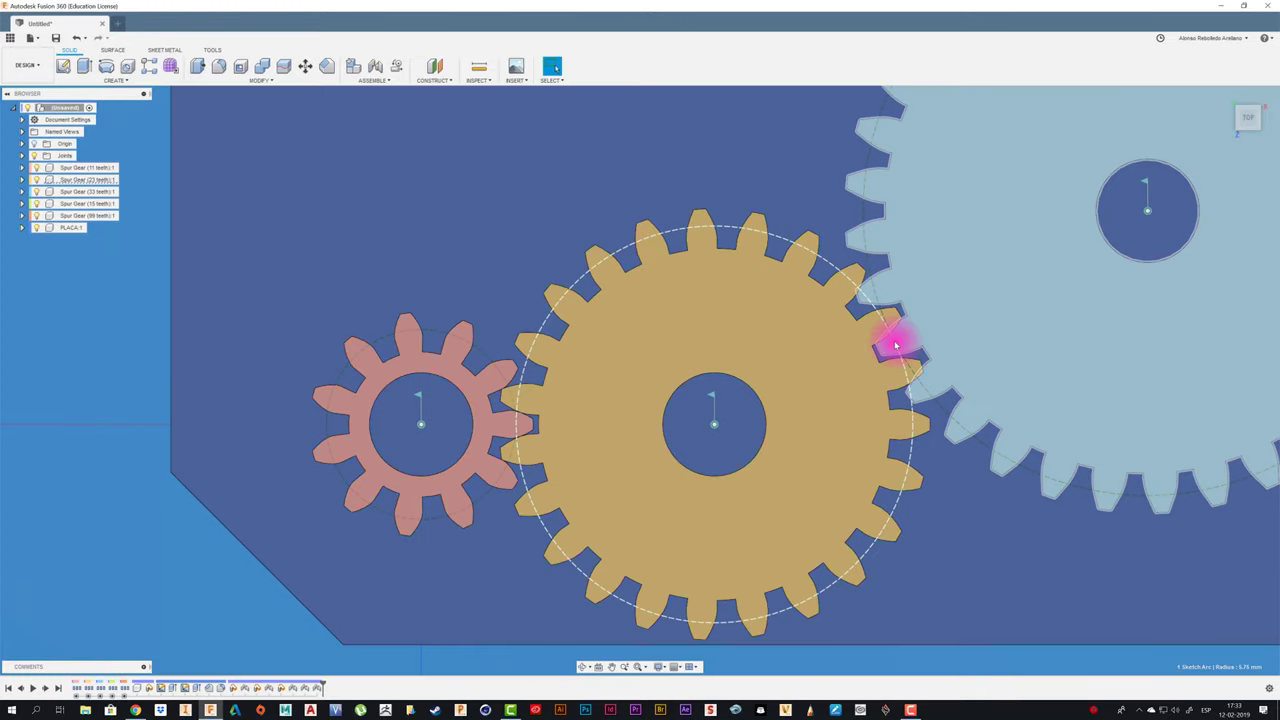
scroll(870, 335, "down", 3)
middle_click_drag(1009, 334, 700, 360)
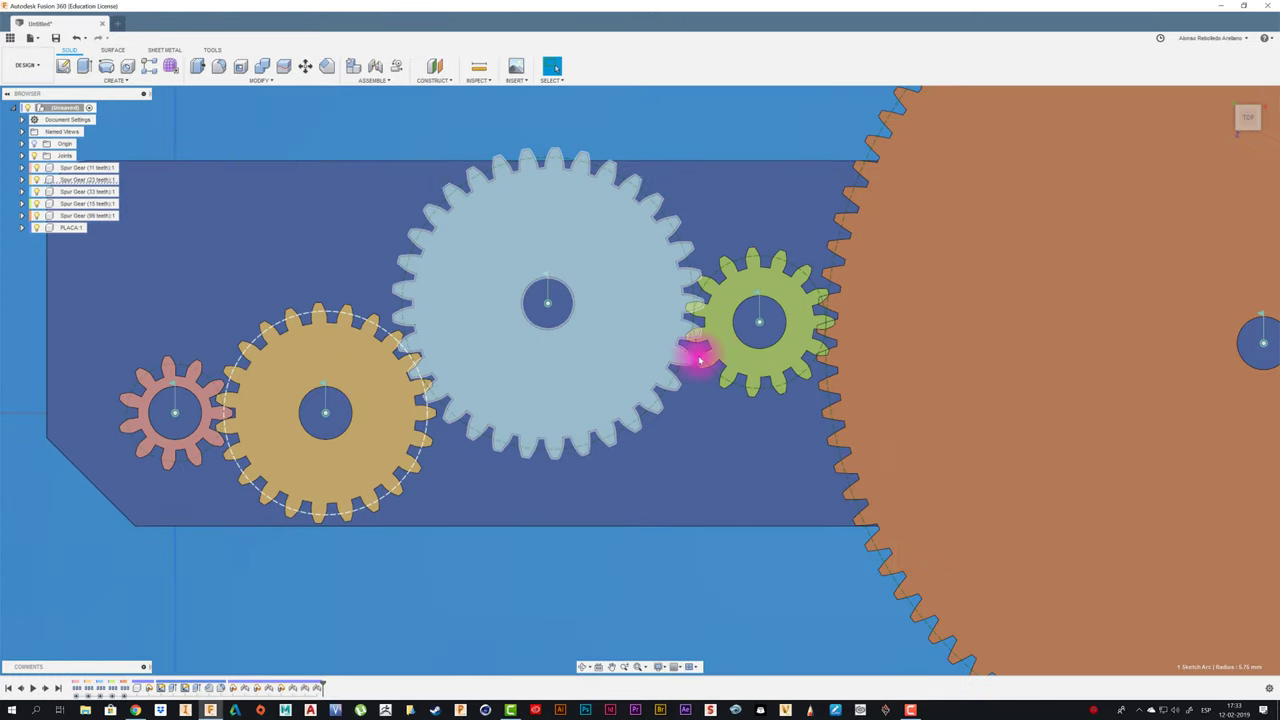
scroll(700, 360, "up", 3)
scroll(694, 323, "up", 2)
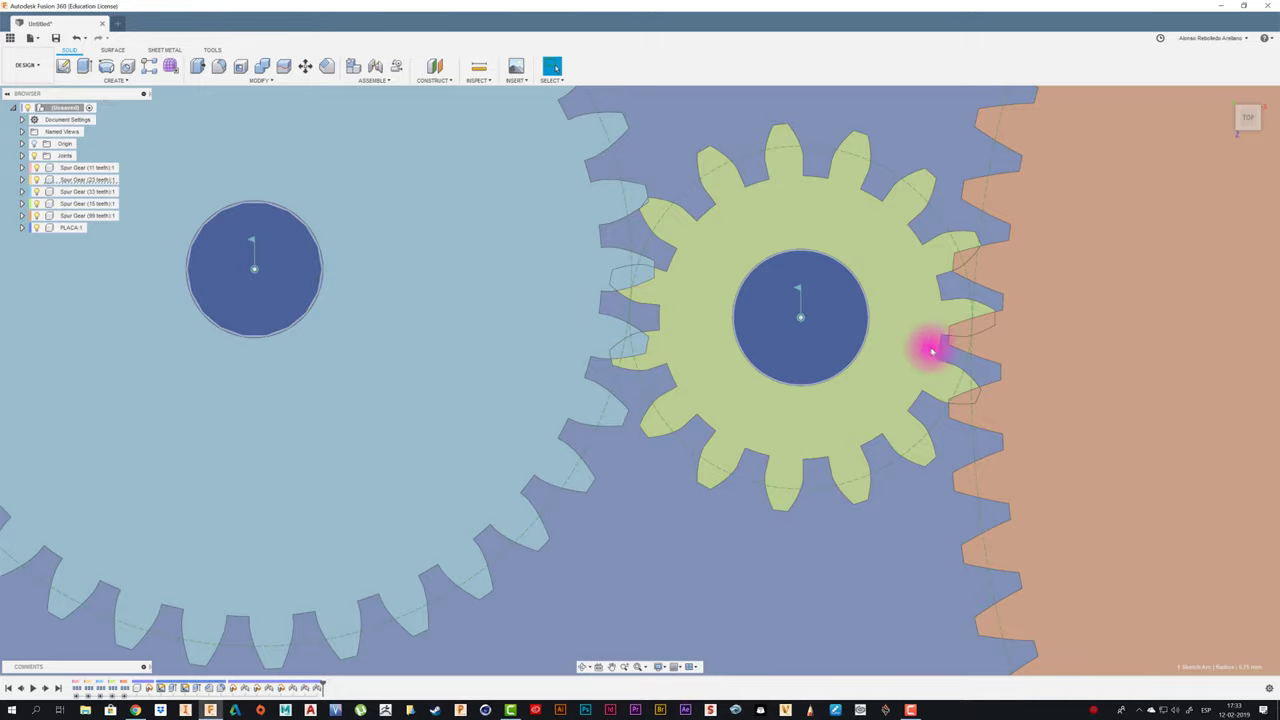
scroll(605, 440, "down", 2)
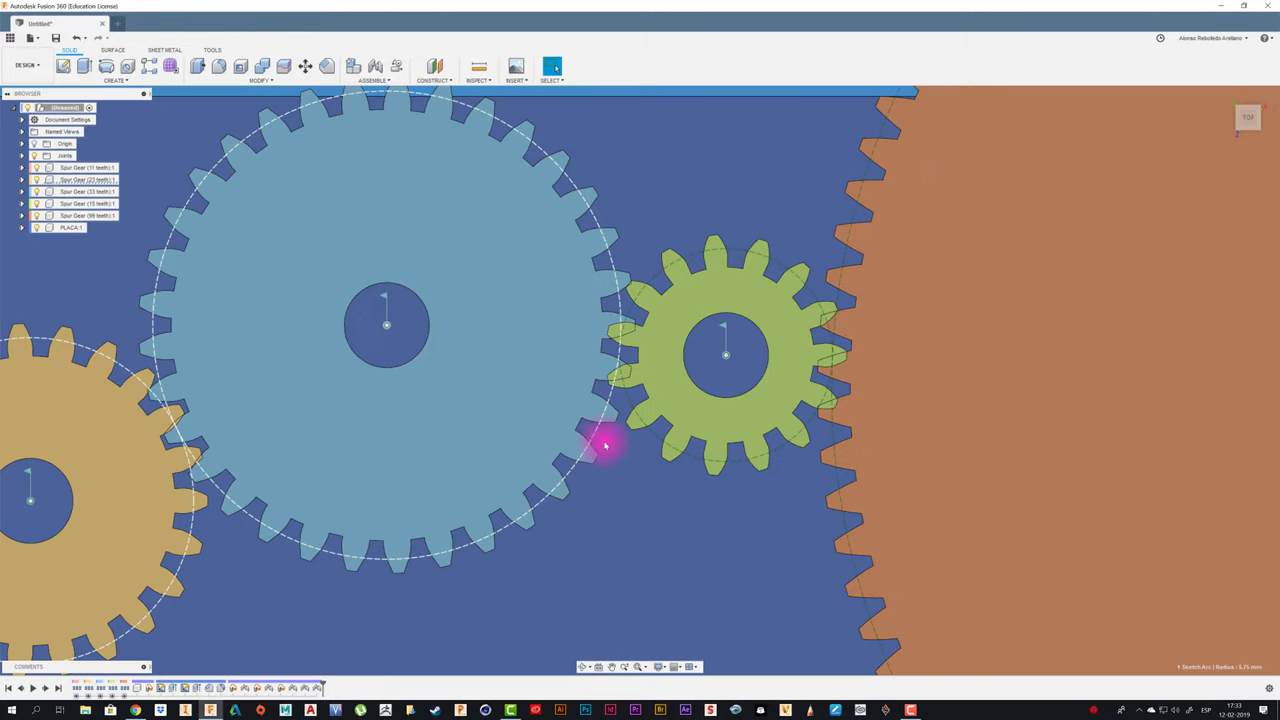
scroll(605, 445, "down", 2)
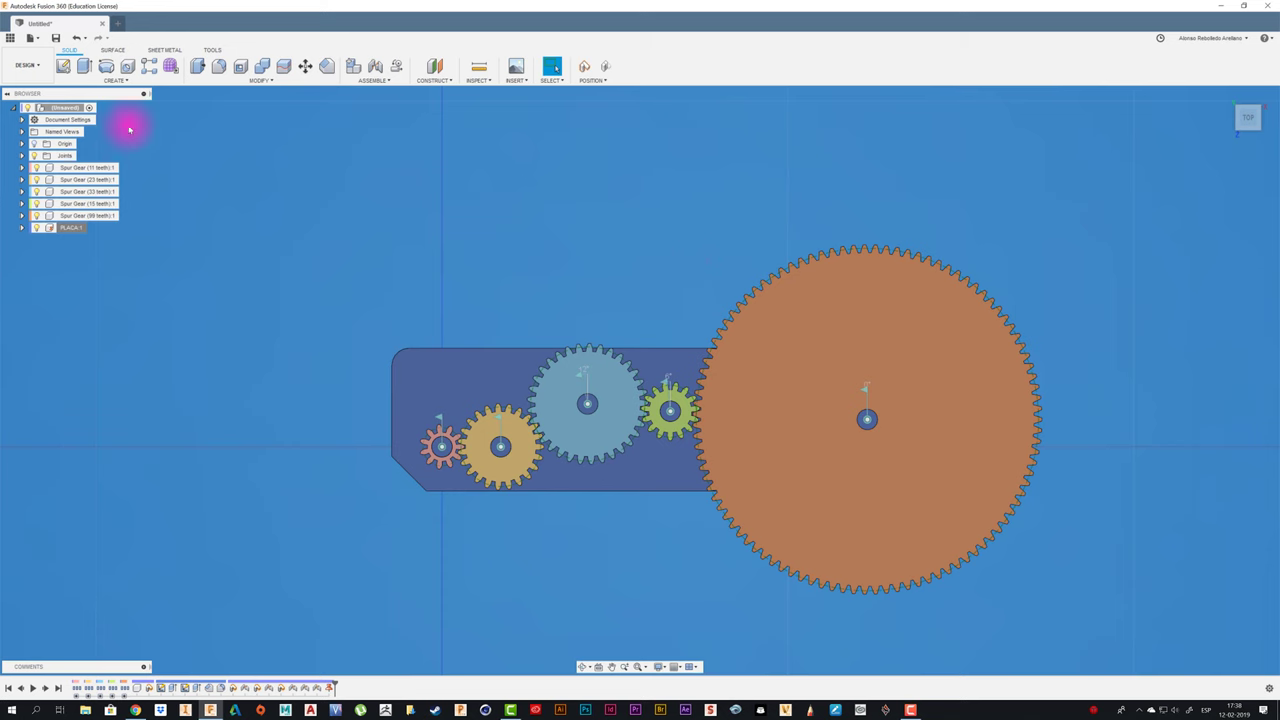
- Save the design as 'TREN SIMPLE' under PROYECTOS MECANICOS > master > PRENSA TALADRO
left_click(55, 40)
type("TREN SIMPLE")
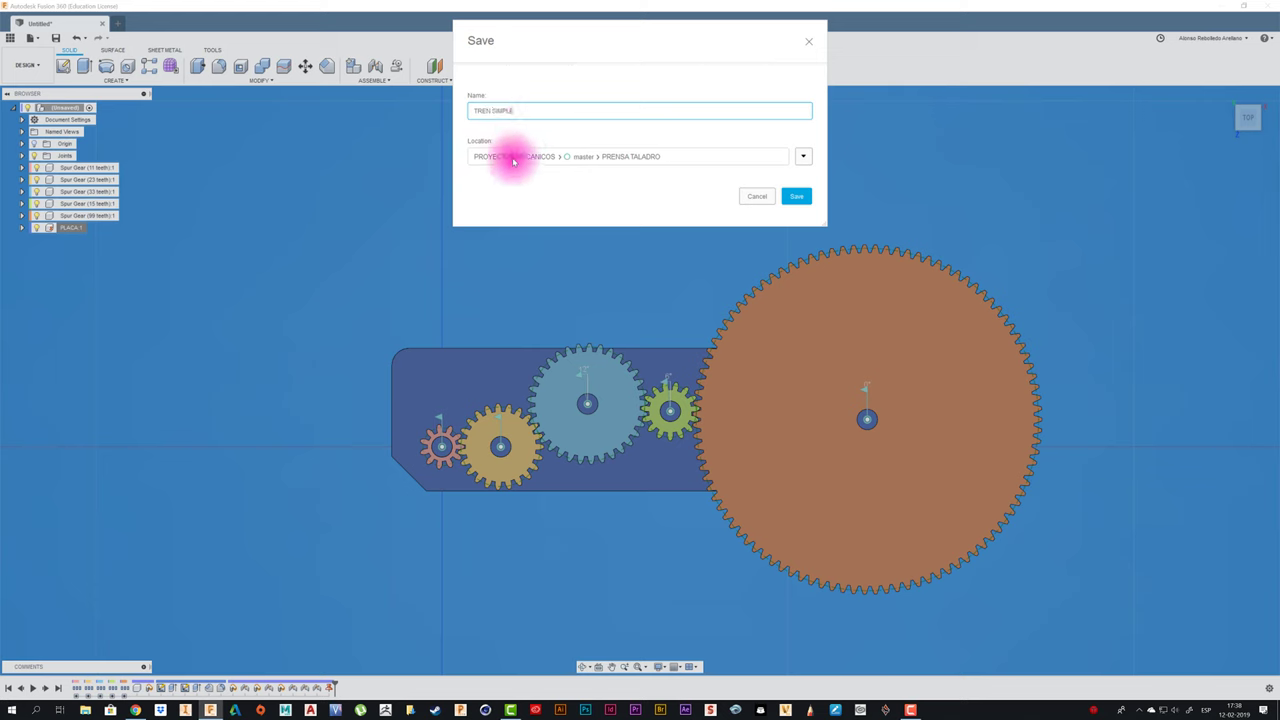
left_click(803, 157)
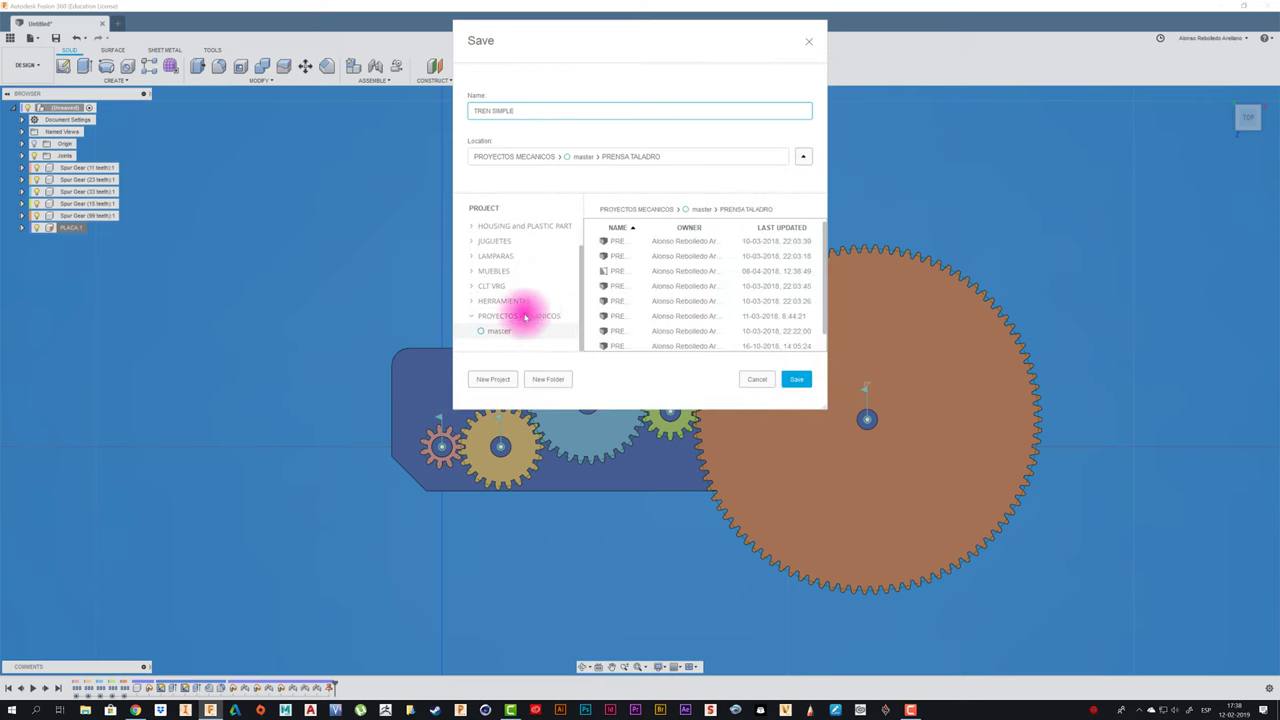
left_click(522, 316)
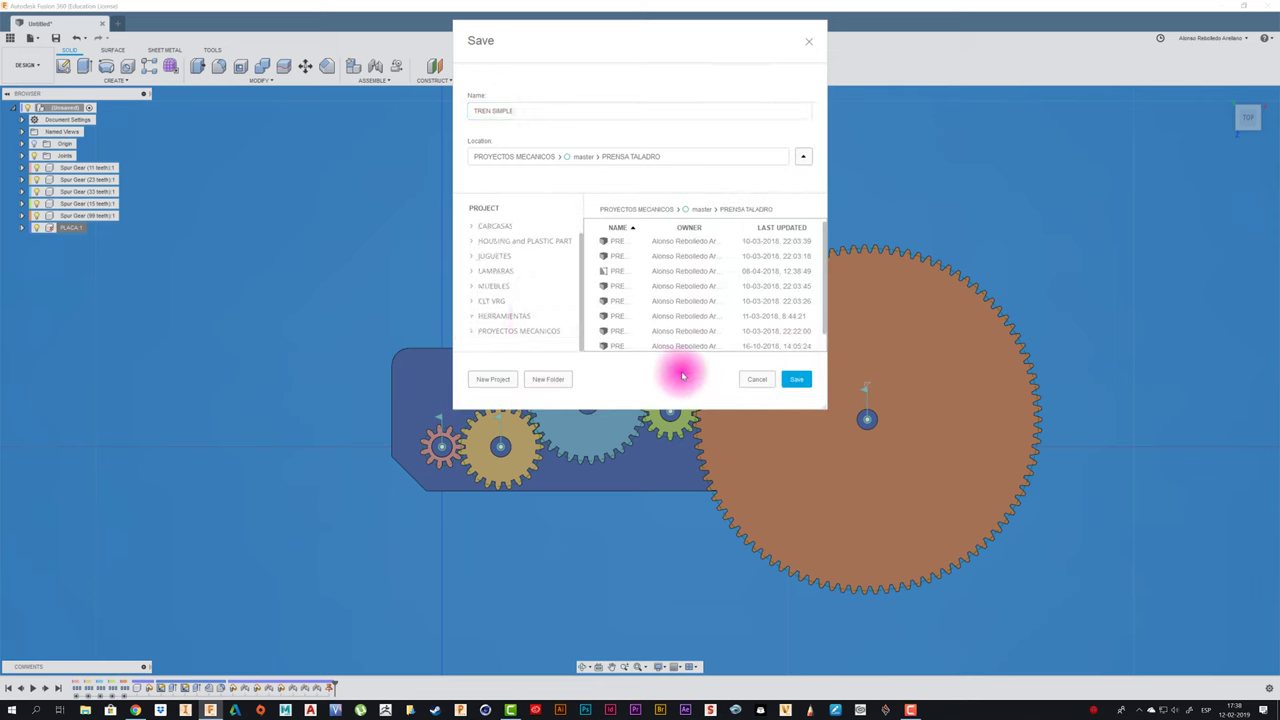
left_click(512, 318)
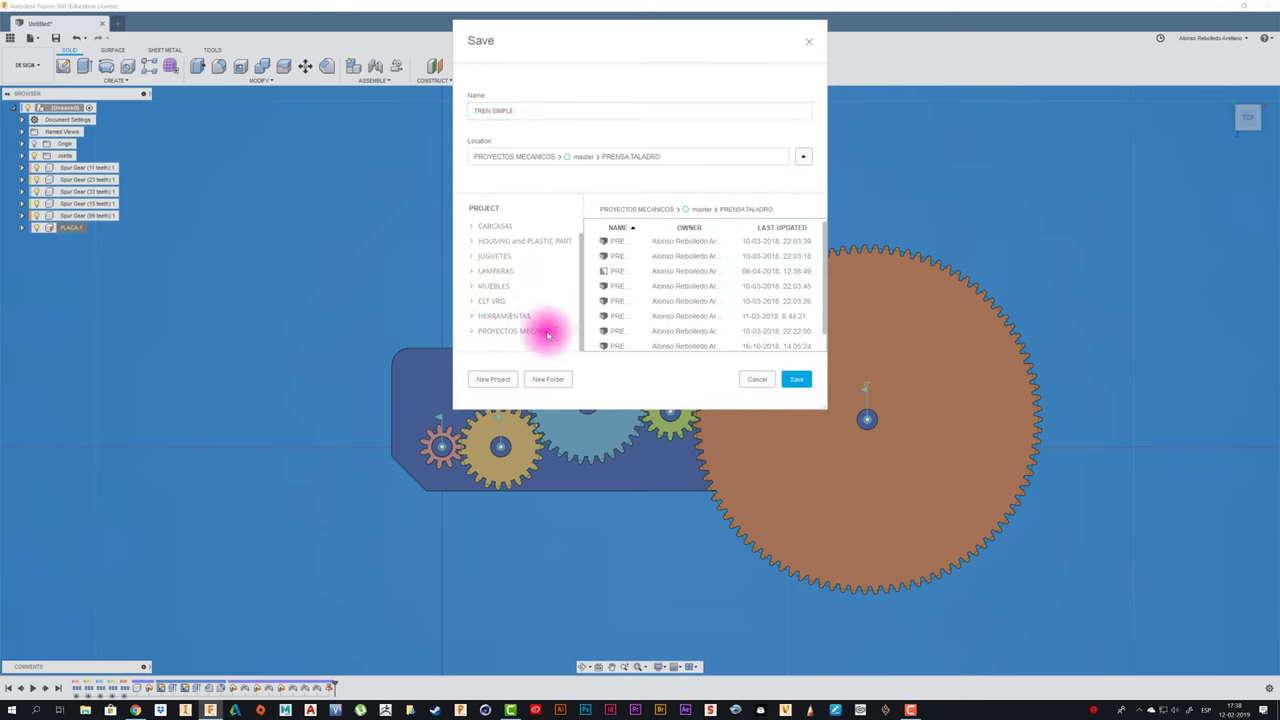
left_click(541, 331)
left_click(500, 345)
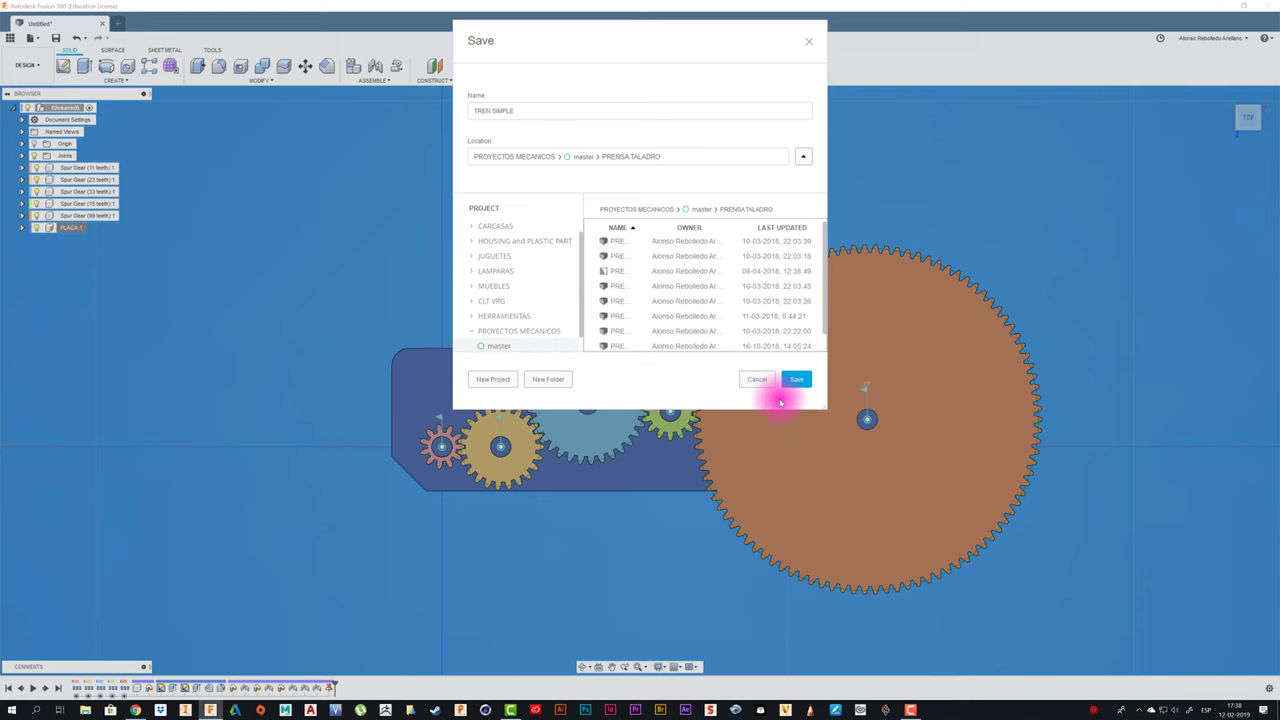
left_click(797, 379)
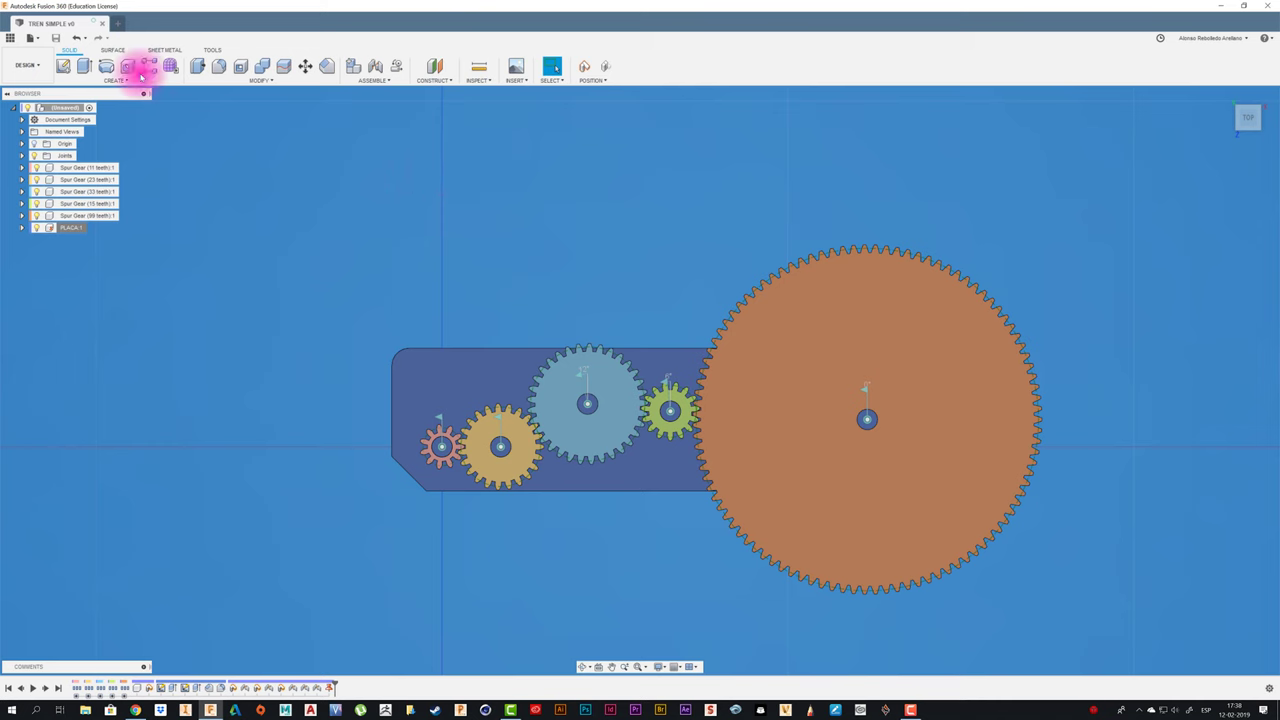
- Orbit to a tilted 3D view and drag the small red gear to spin it on its revolute joint
middle_click_drag(435, 283, 378, 258, "shift")
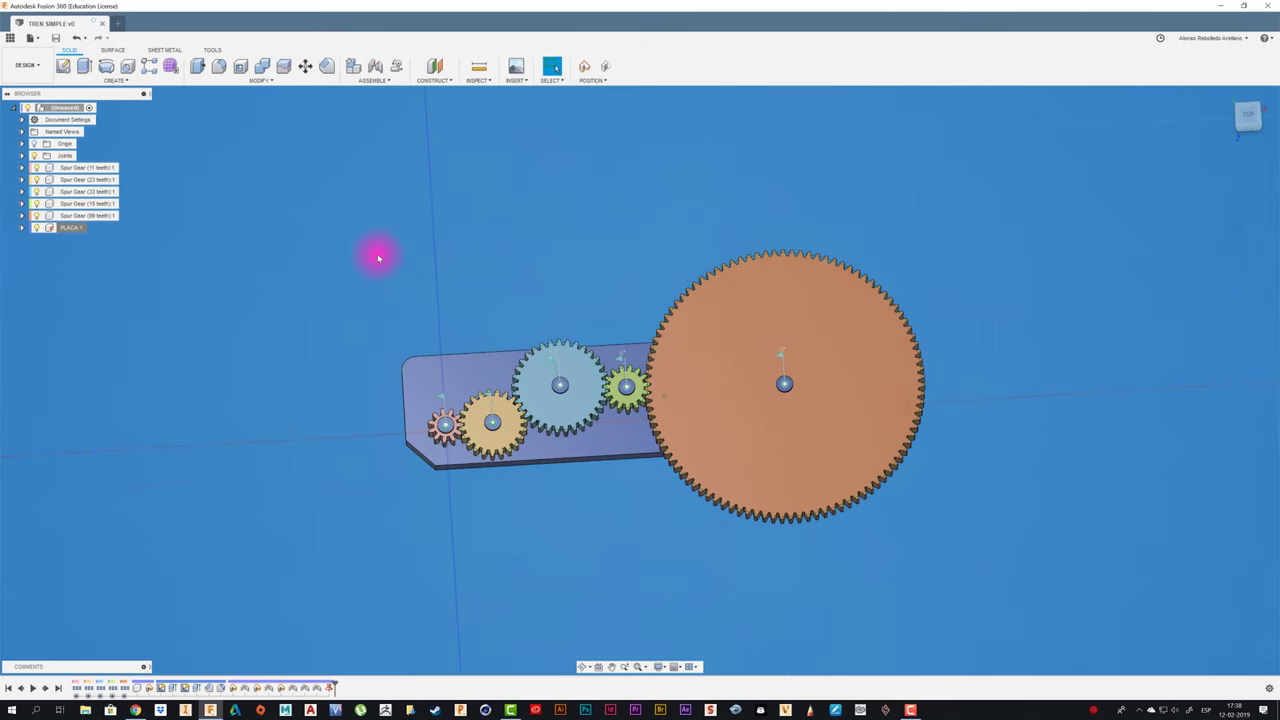
scroll(376, 255, "up", 3)
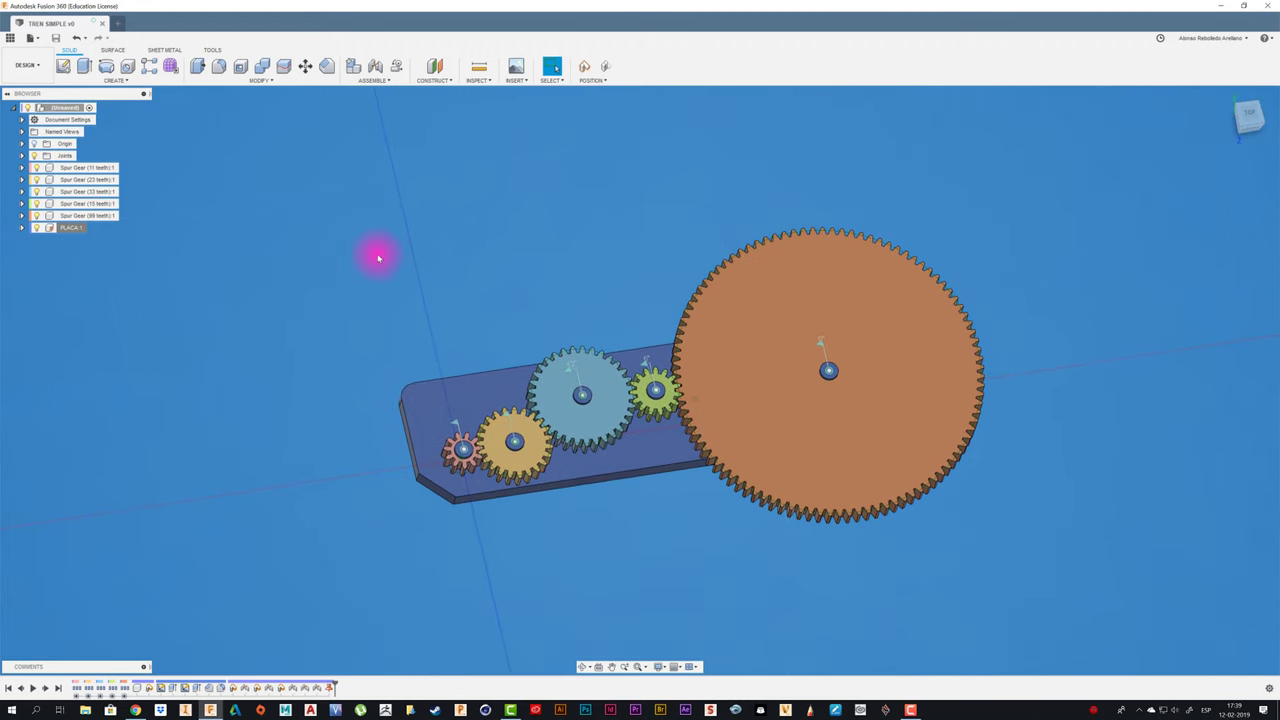
left_click(374, 82)
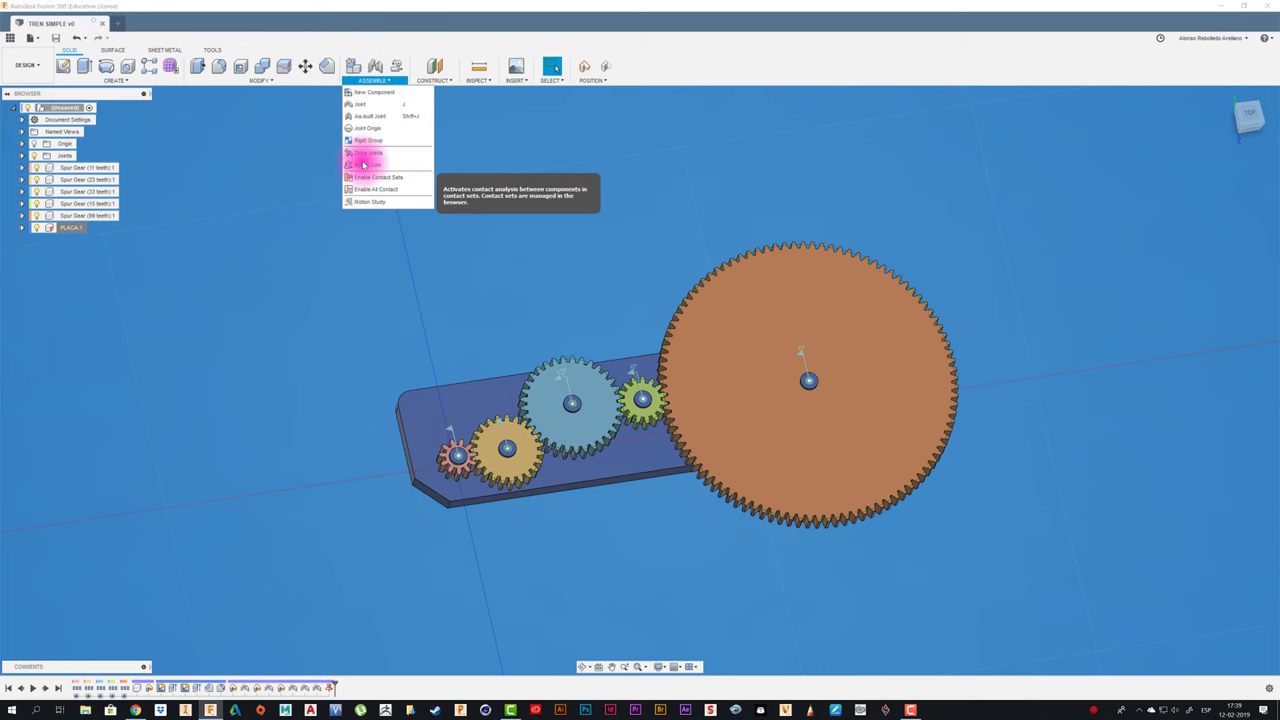
left_click(452, 450)
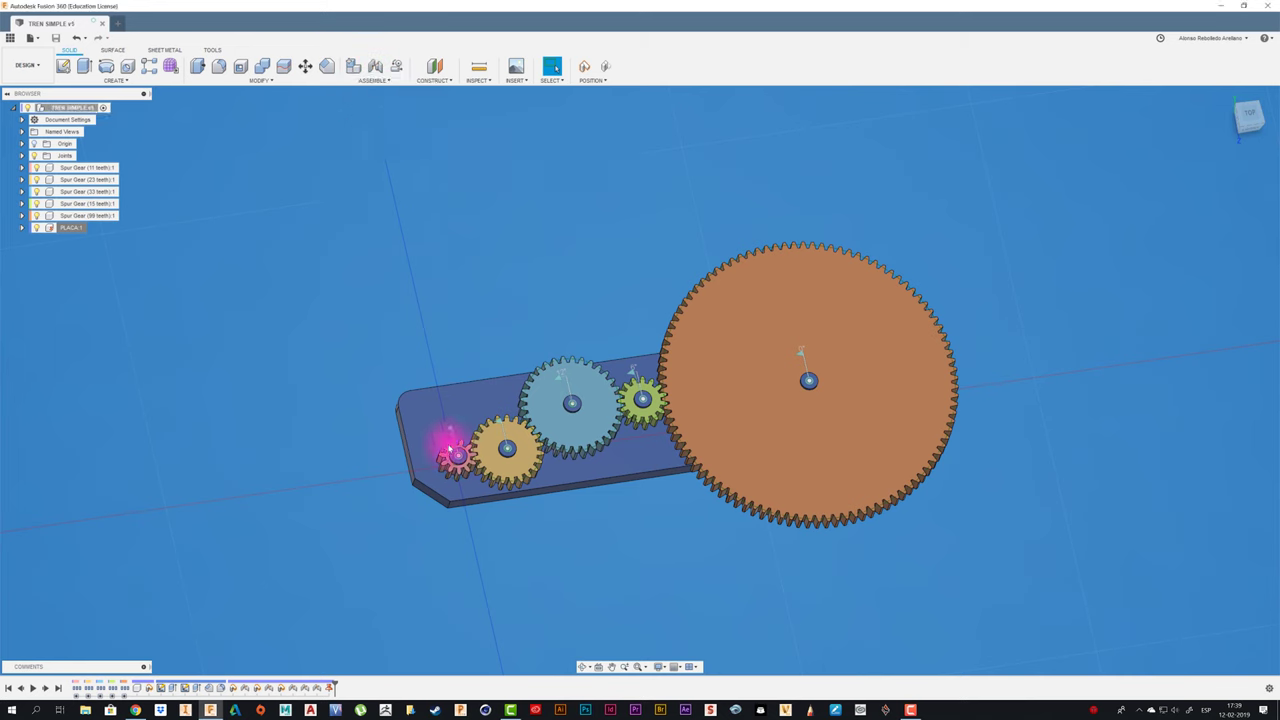
scroll(450, 460, "up", 2)
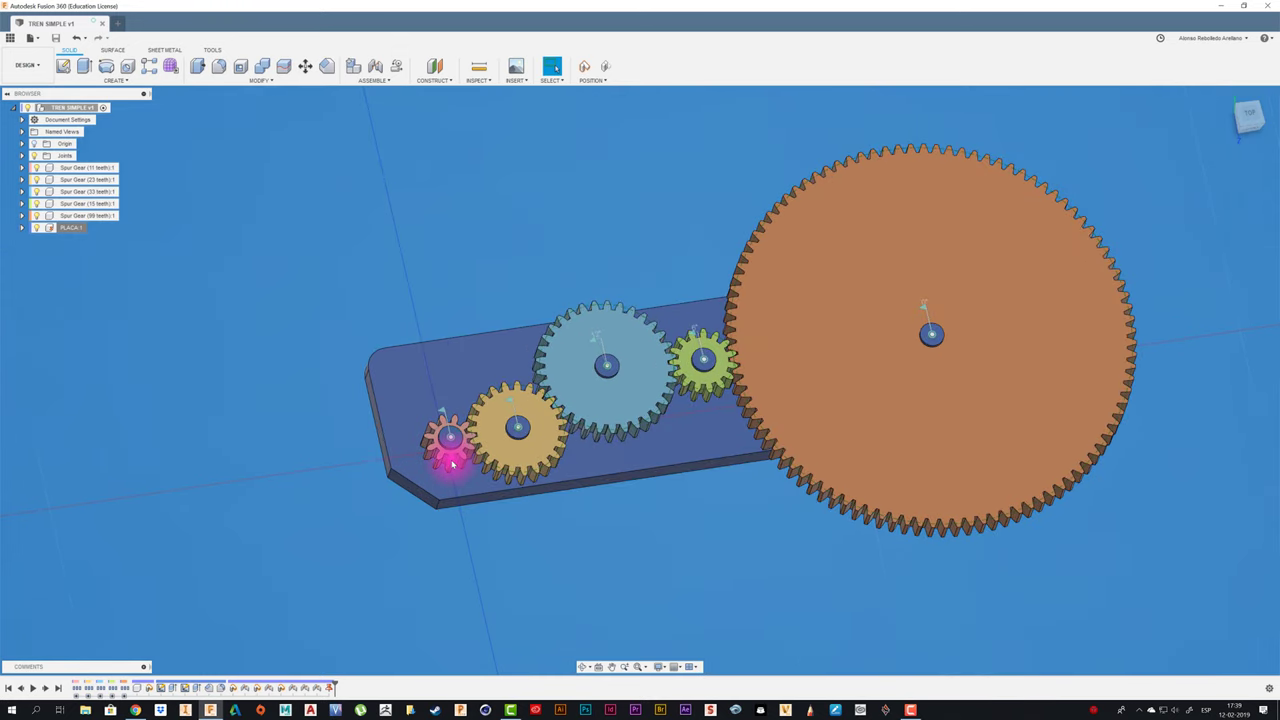
mouse_move(451, 461)
left_mouse_down()
mouse_move(444, 422)
mouse_move(471, 443)
mouse_move(429, 429)
mouse_move(471, 434)
mouse_move(421, 446)
left_mouse_up()
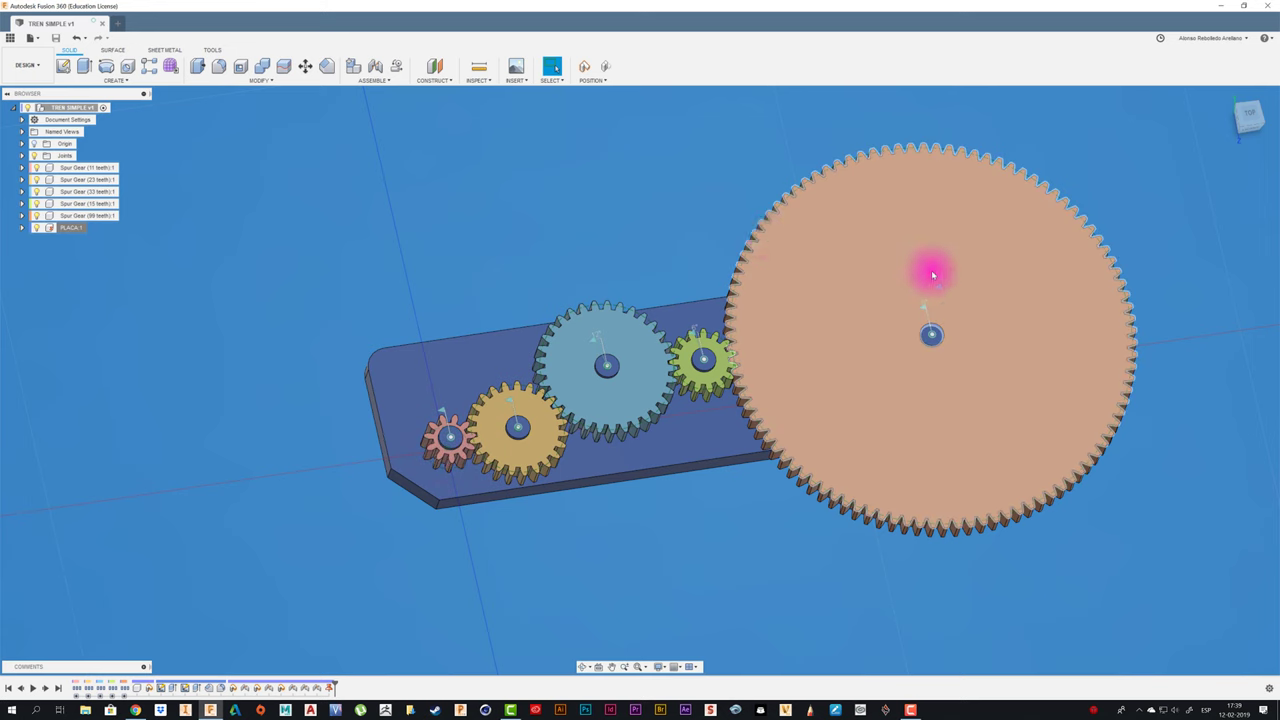
- Start a motion link between the small red gear's joint and the gold gear's joint
left_click(400, 70)
left_click(695, 367)
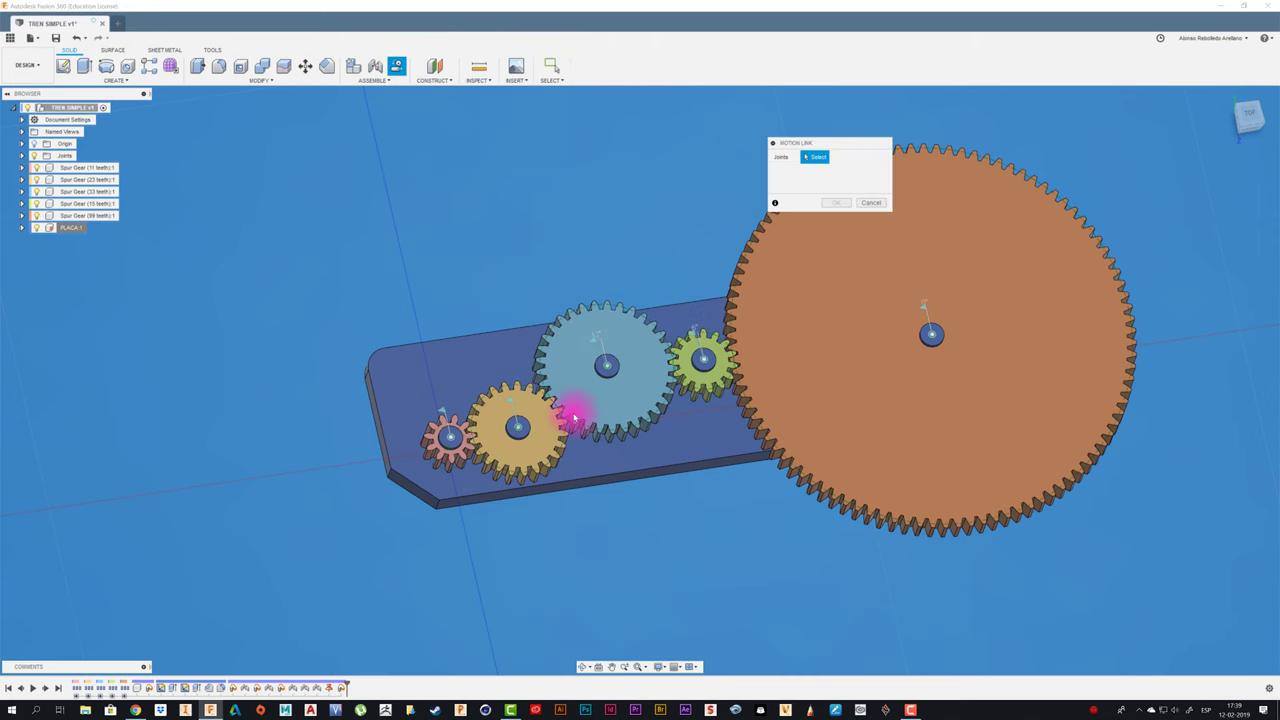
scroll(486, 428, "up", 3)
scroll(491, 428, "up", 3)
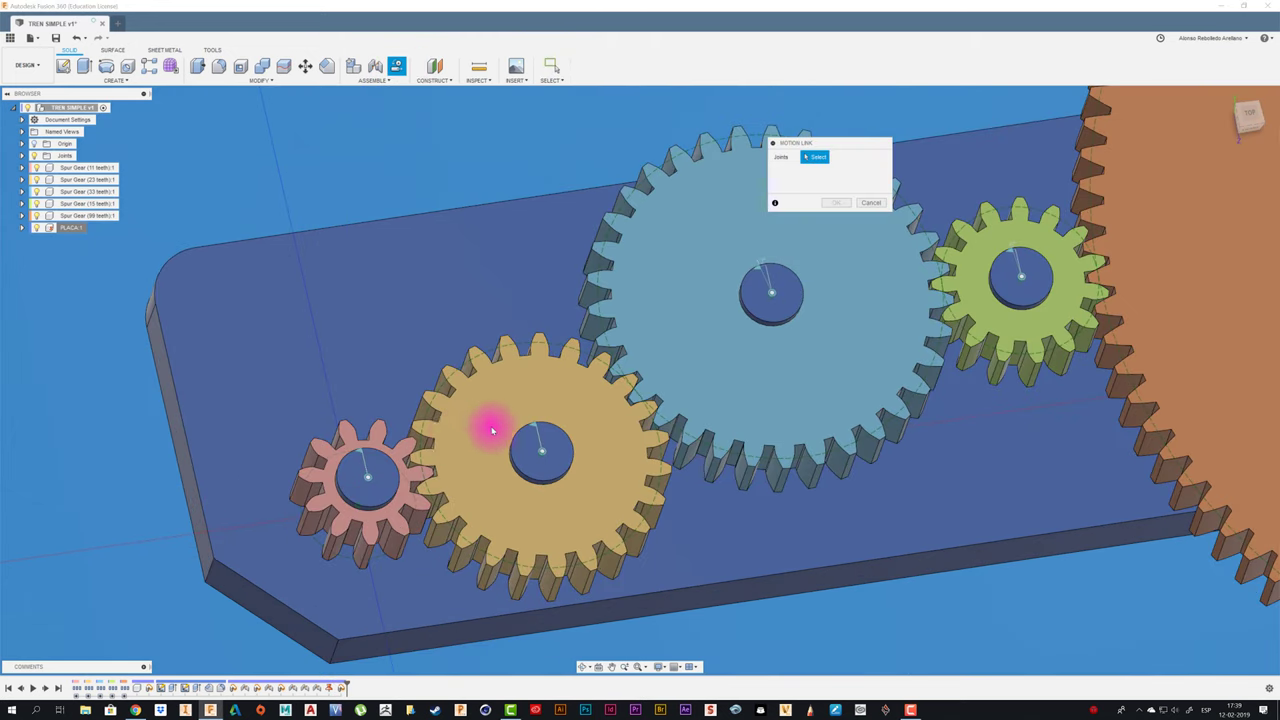
left_click(361, 455)
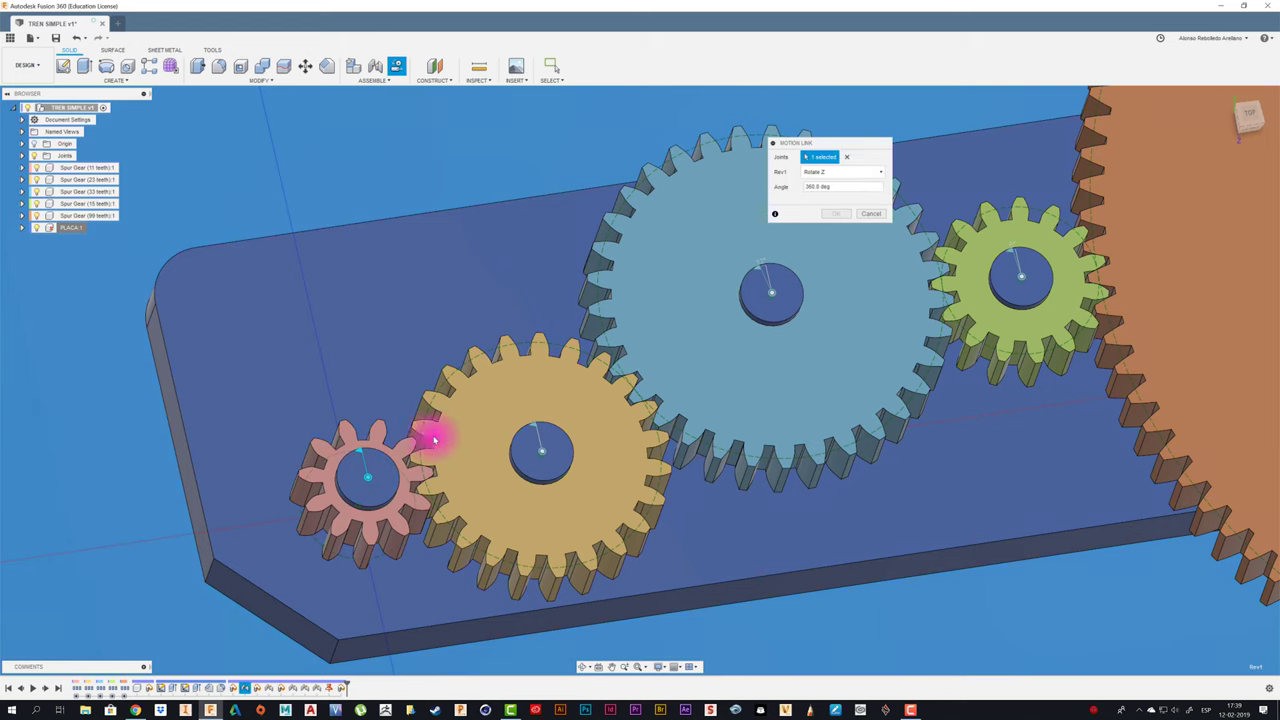
left_click(535, 425)
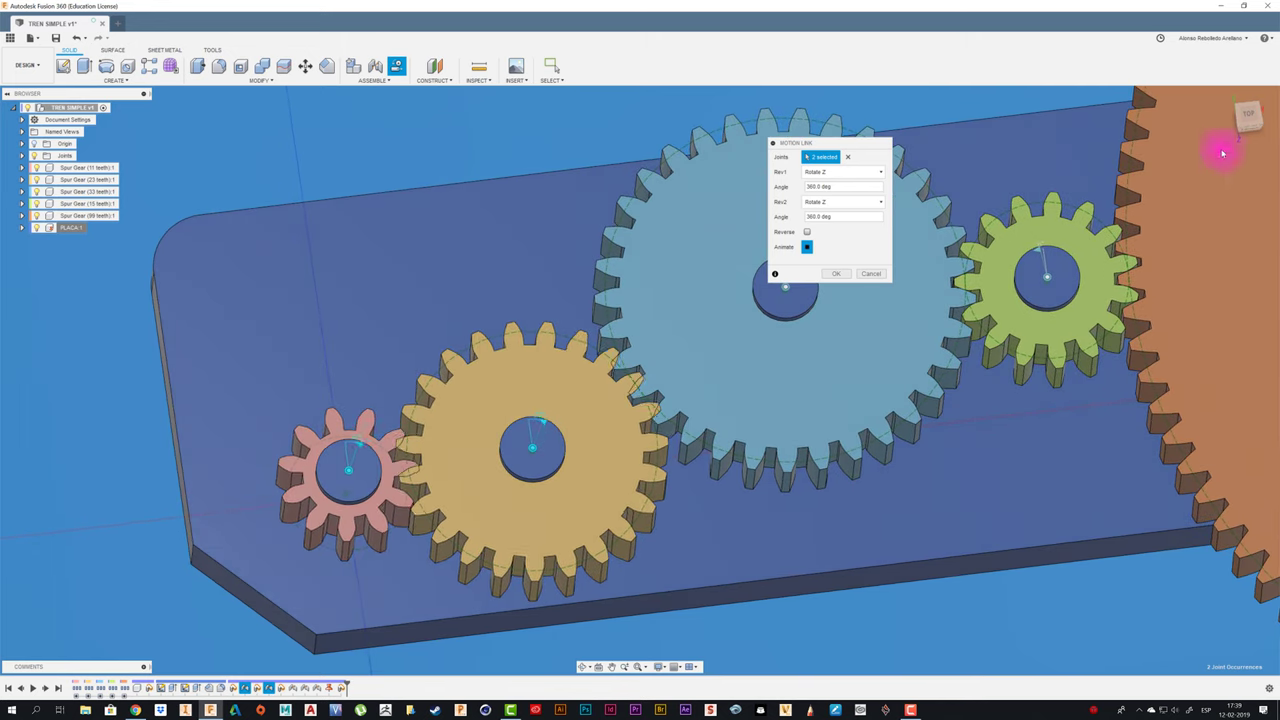
- Reverse the gold gear's rotation, set its angle to 360*11/23, and confirm the link
left_click(1248, 116)
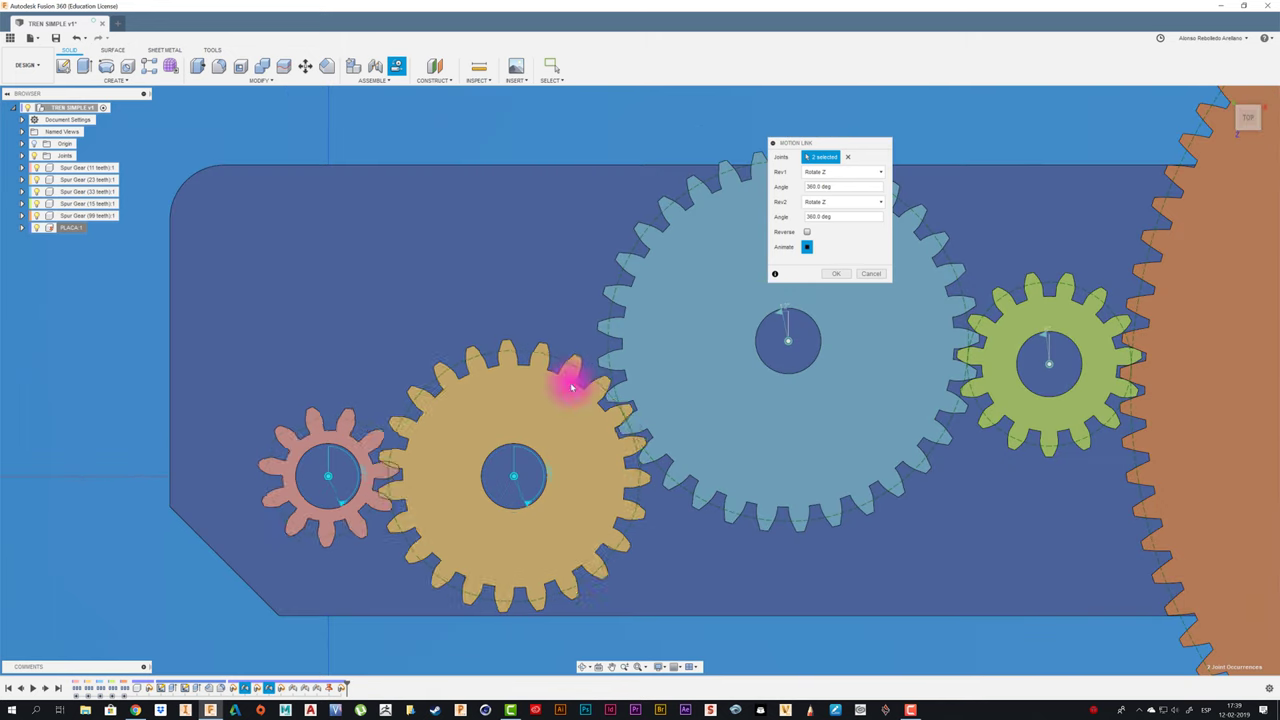
scroll(323, 508, "up", 2)
scroll(420, 434, "up", 2)
scroll(433, 441, "down", 1)
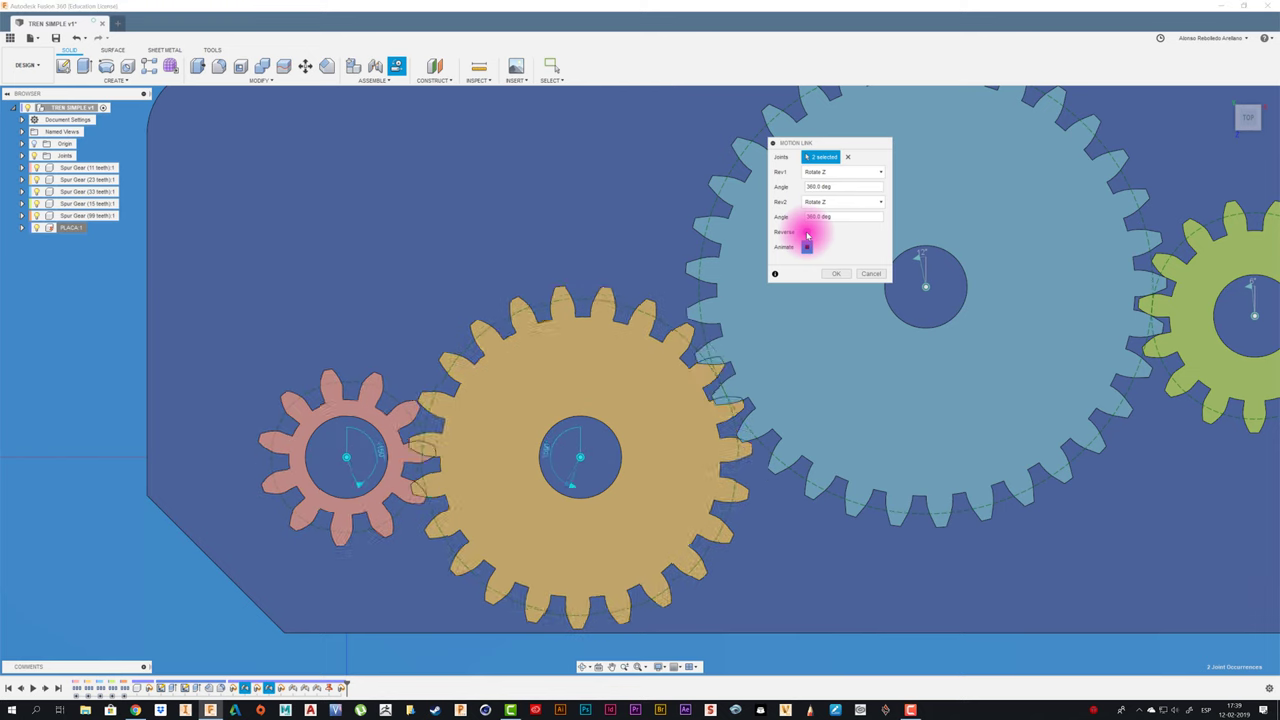
left_click(807, 232)
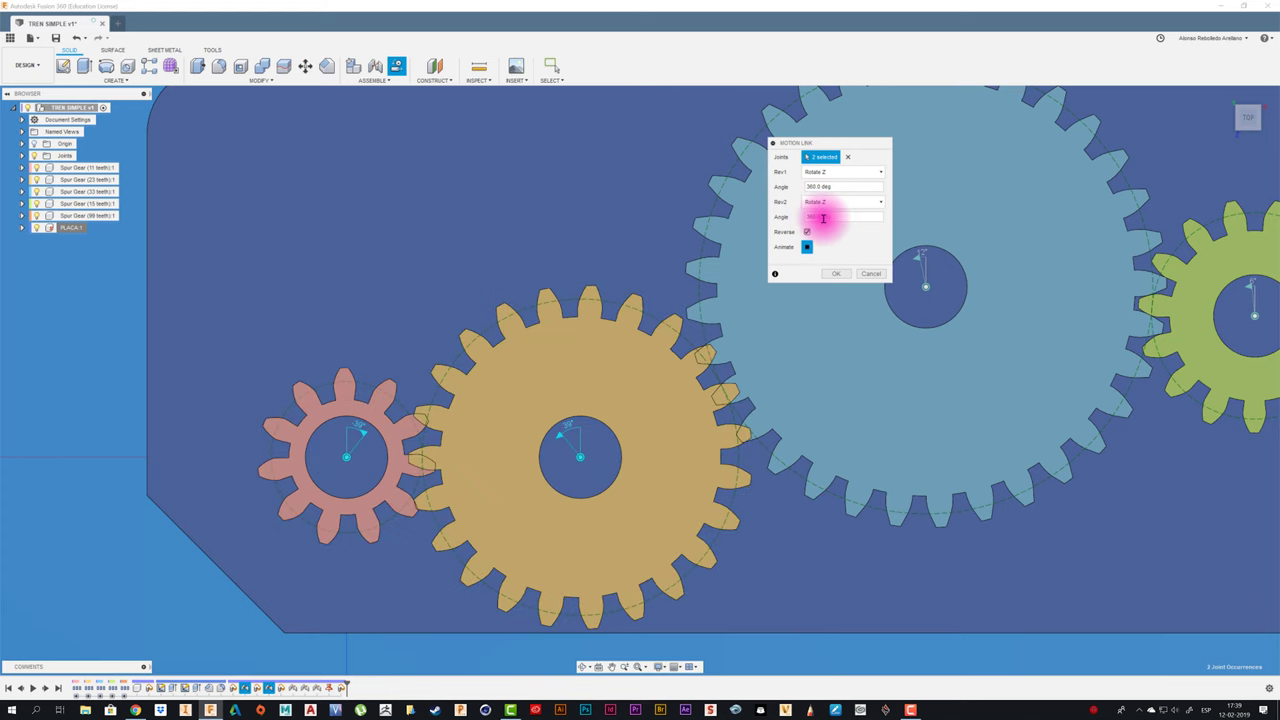
left_click(807, 247)
left_click_drag(836, 219, 790, 219)
type("360*11/23")
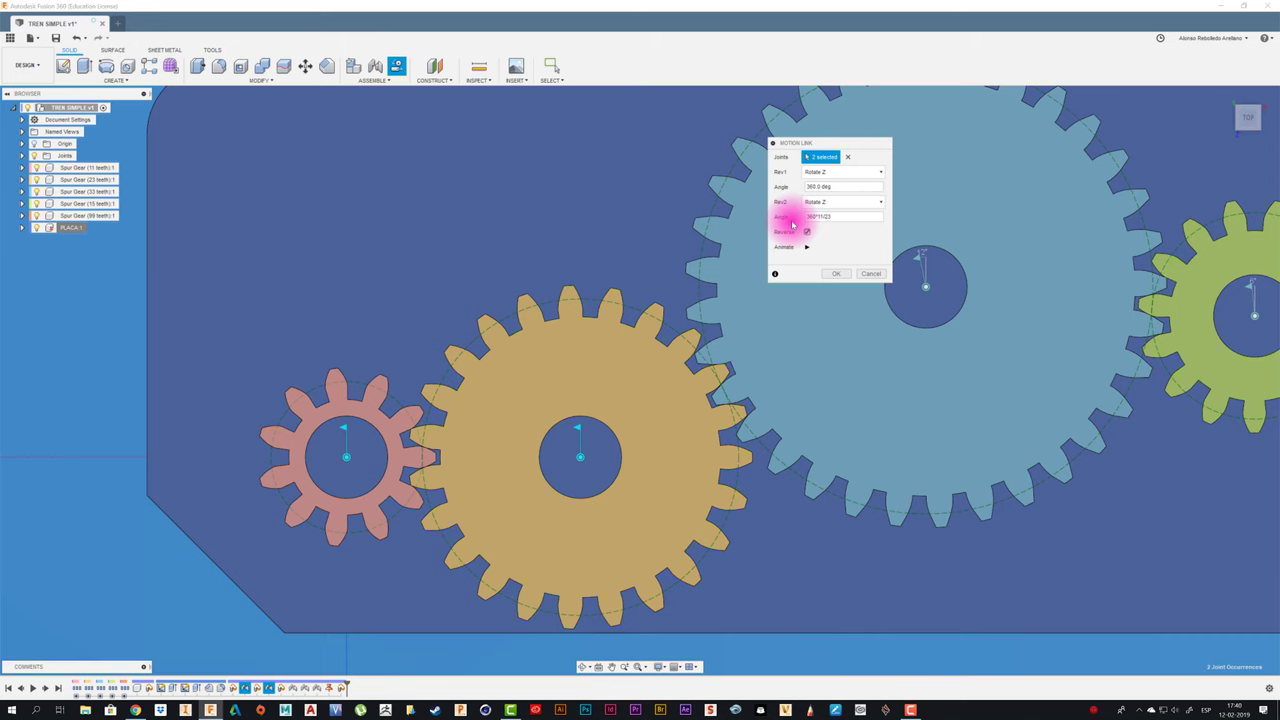
left_click(836, 273)
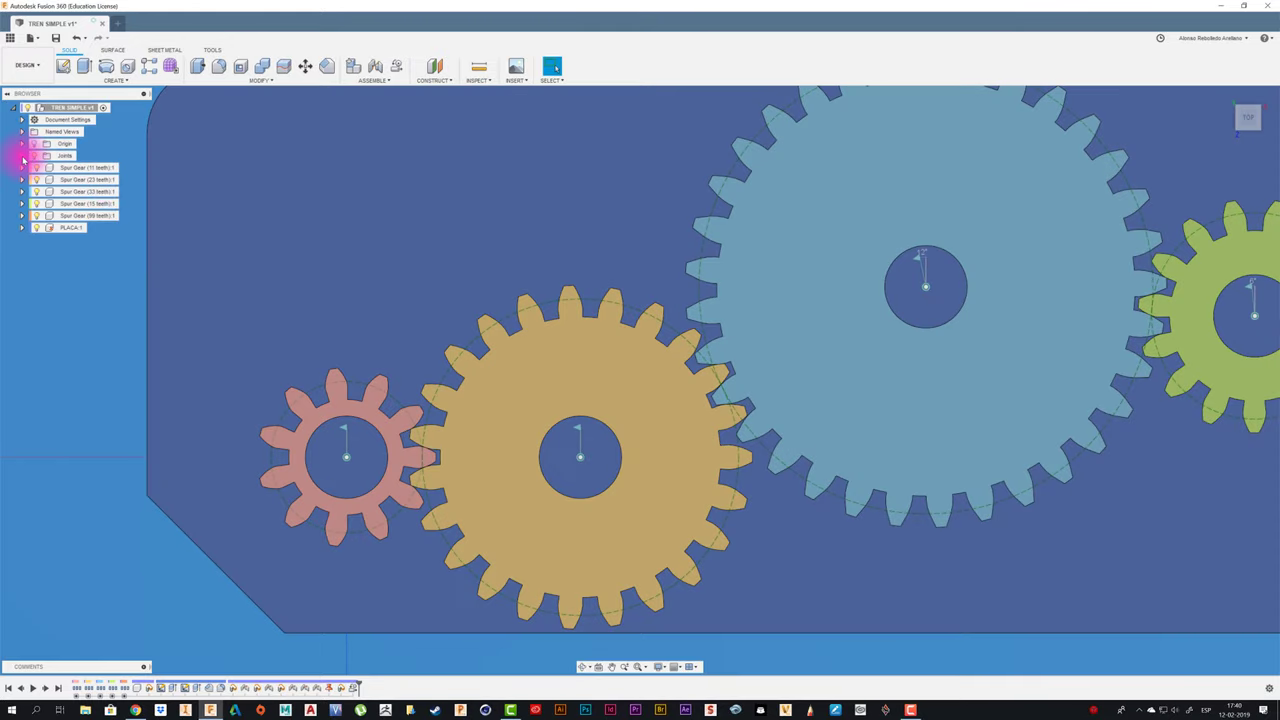
- Reopen Motion Link 10 for editing and play the animation of the first two linked gears
left_click(22, 156)
right_click(83, 229)
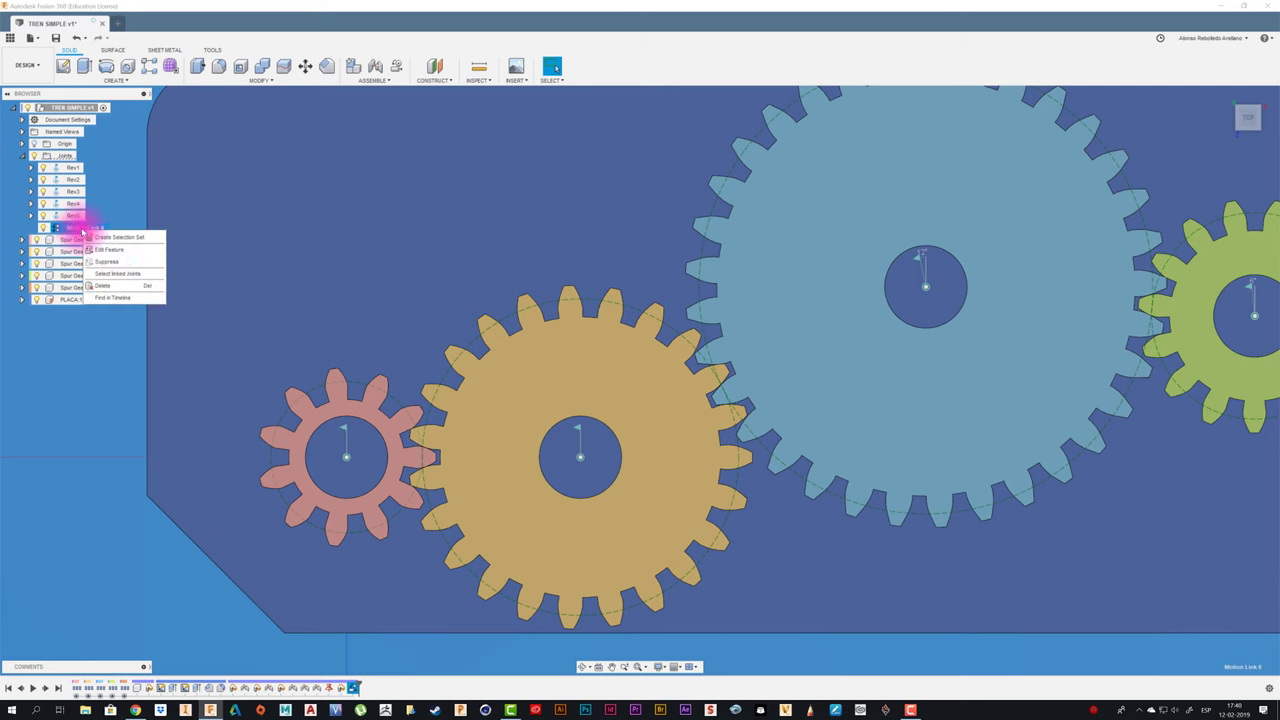
left_click(101, 244)
left_click(807, 232)
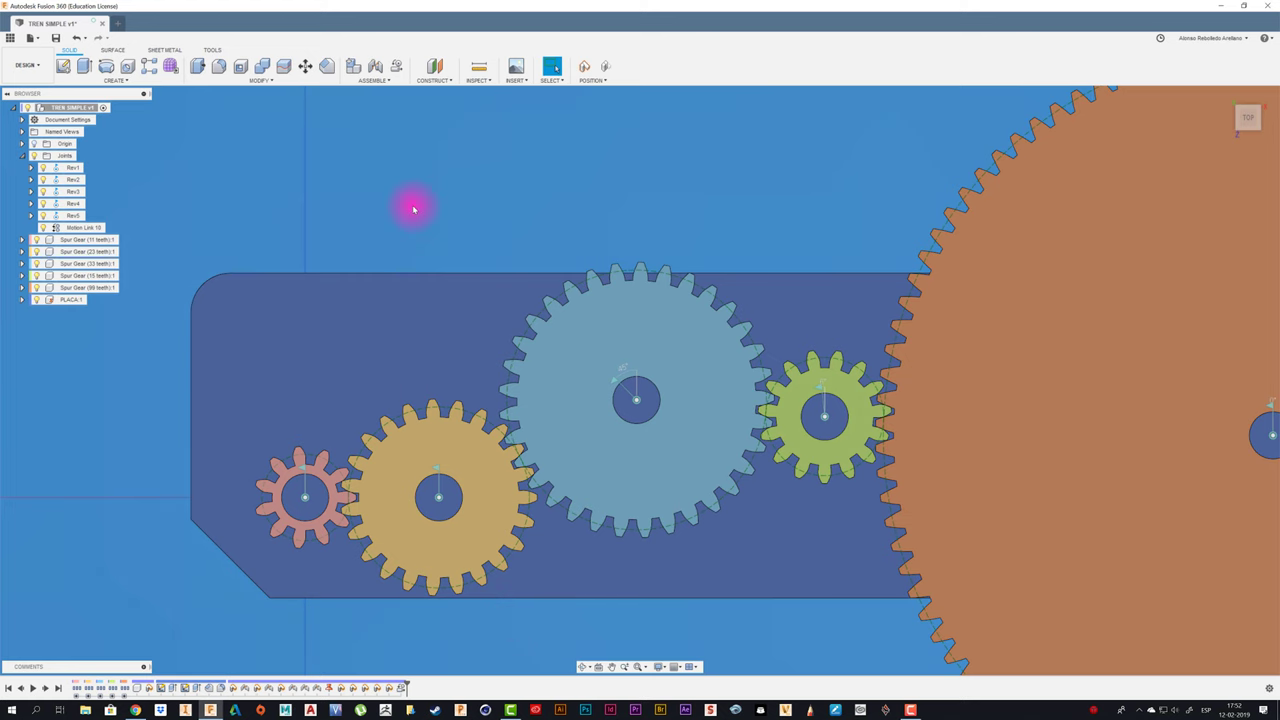
- Start a new motion link, selecting the blue gear's joint Rev3 and the yellow gear's joint Rev2
left_click(397, 68)
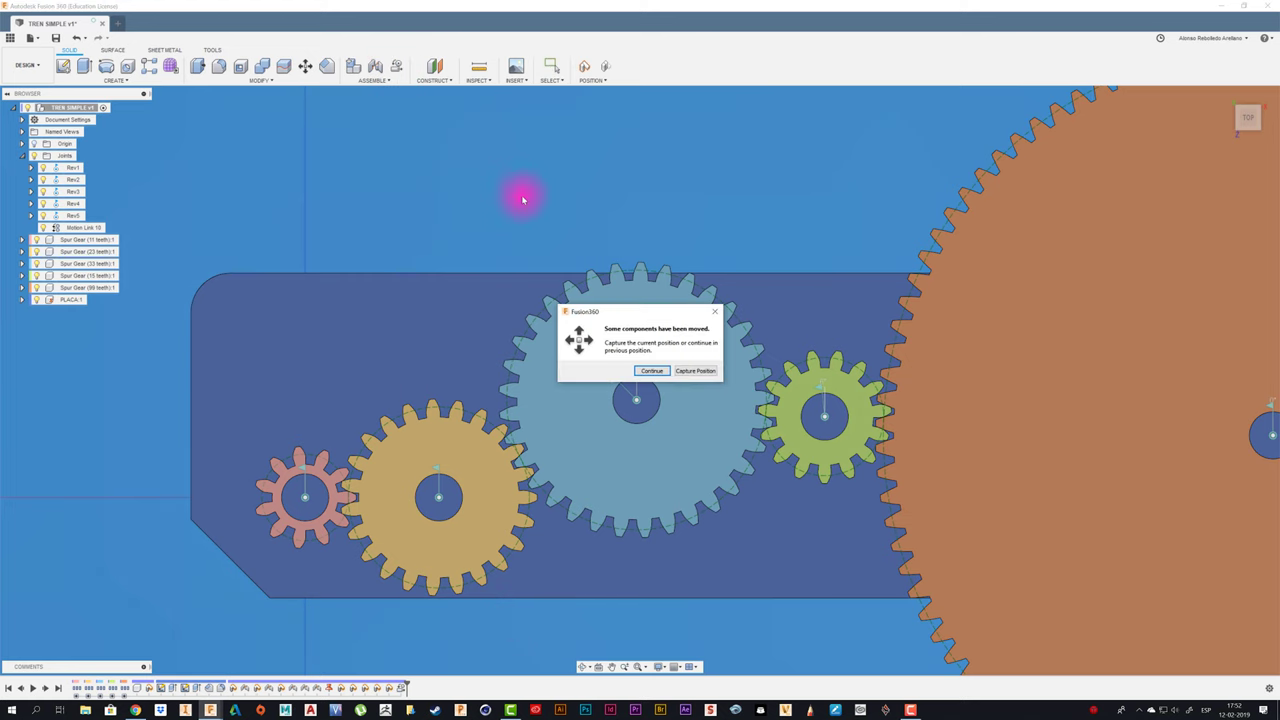
left_click(651, 370)
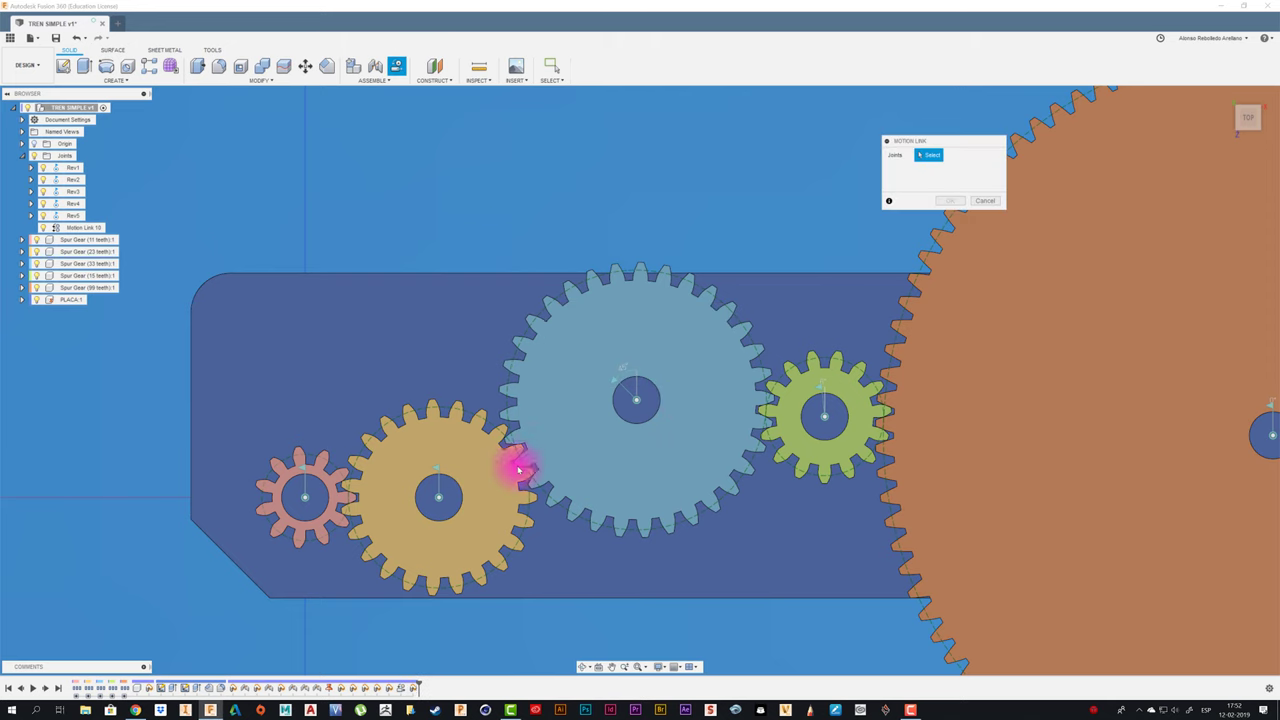
scroll(514, 460, "up", 3)
scroll(540, 440, "up", 3)
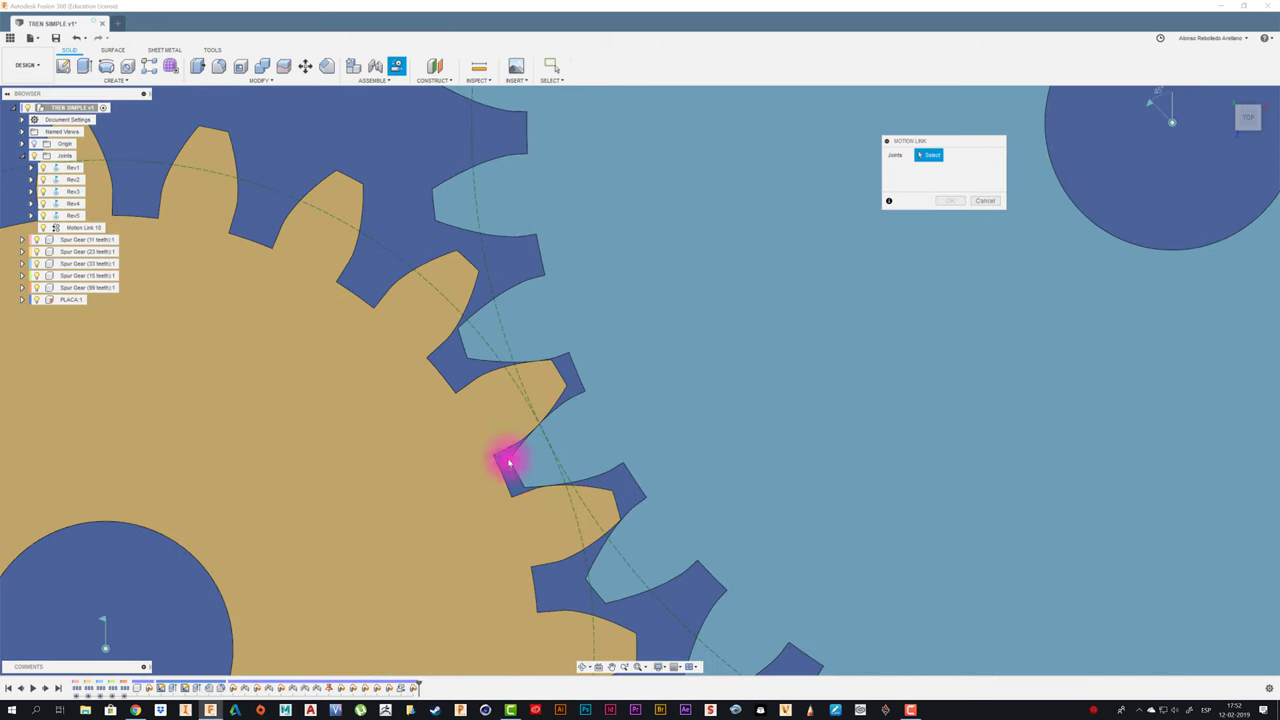
scroll(530, 410, "down", 3)
scroll(517, 420, "down", 3)
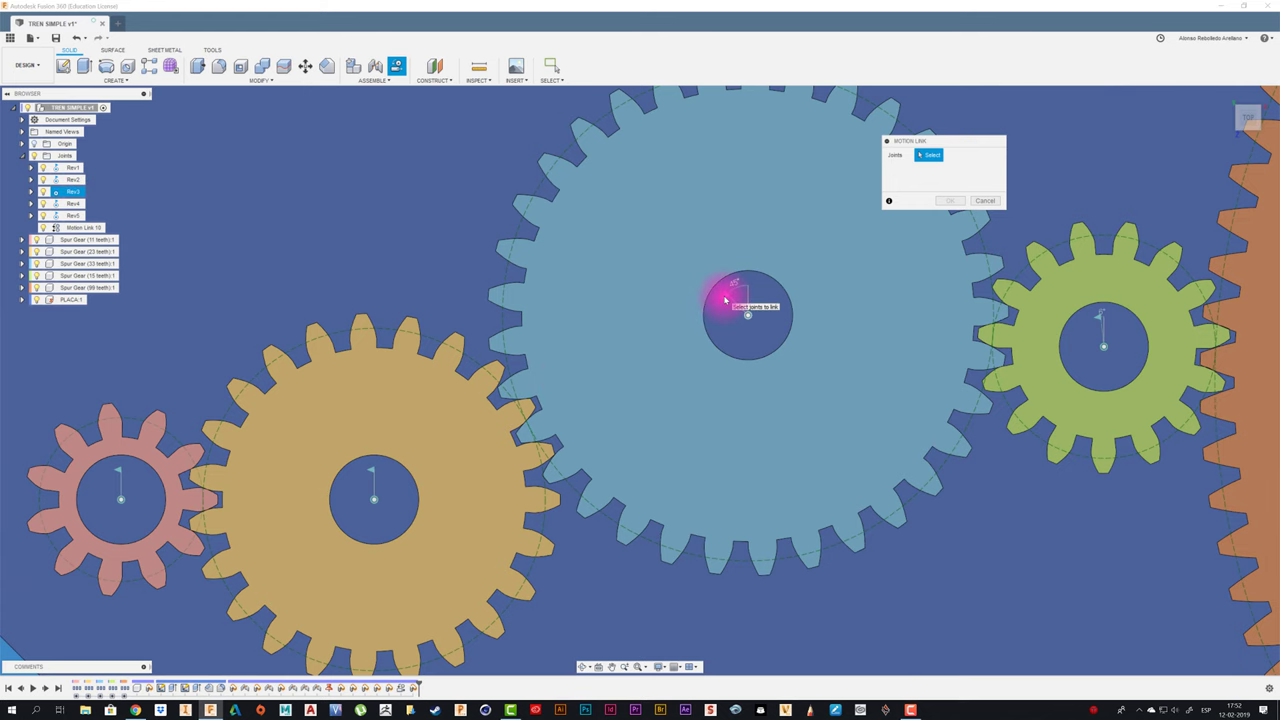
left_click(725, 299)
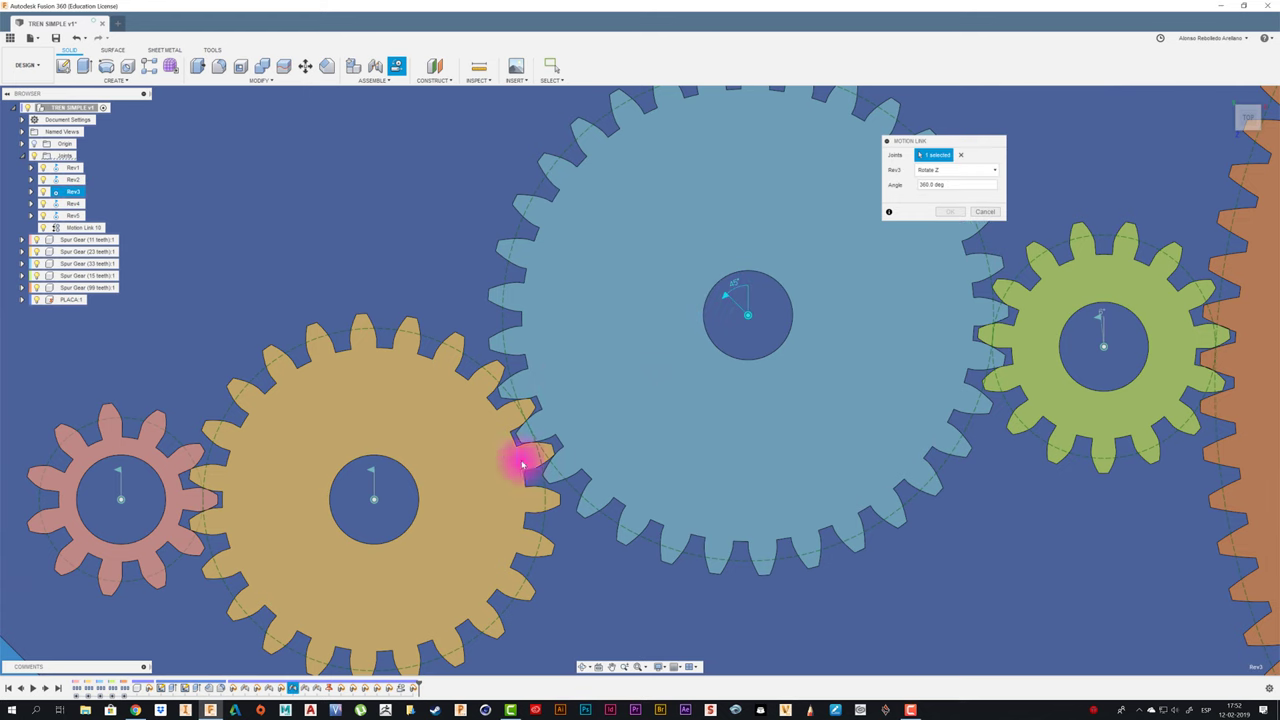
left_click(372, 471)
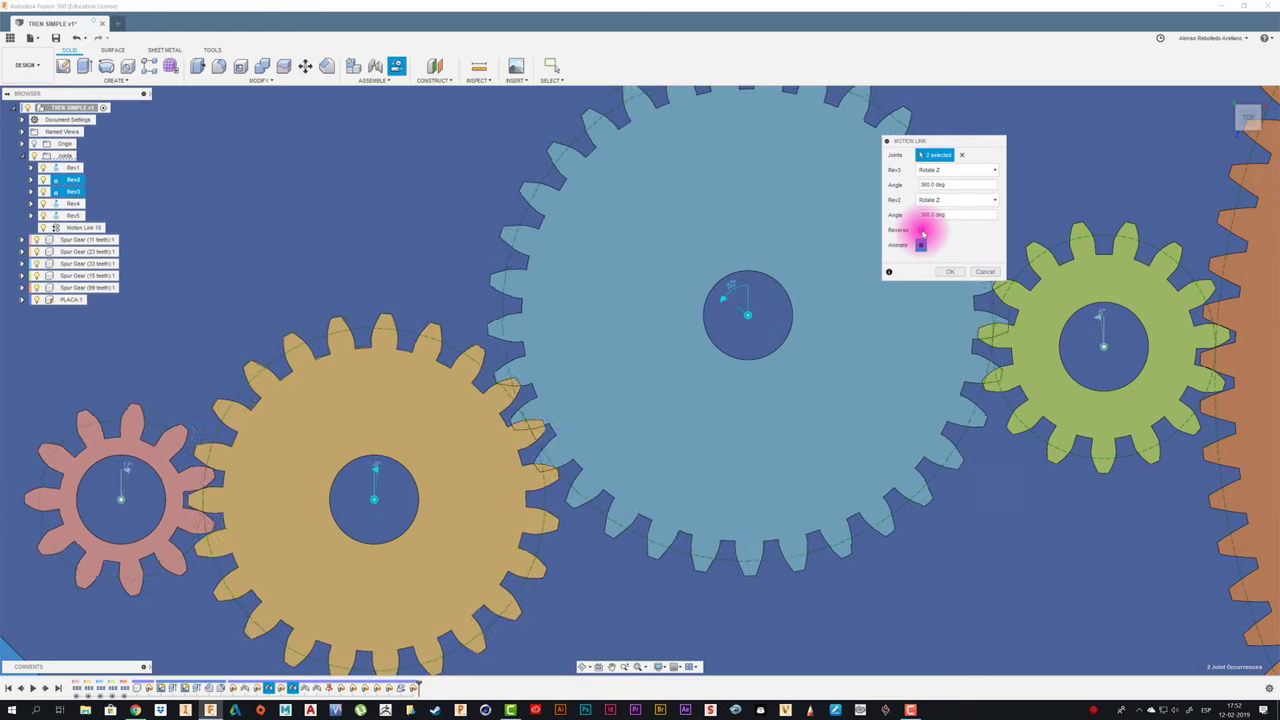
- Reverse Rev2, set its angle to 360*33/23, preview the motion, and confirm Motion Link 12
left_click(921, 231)
left_click(921, 246)
type("360*33/23")
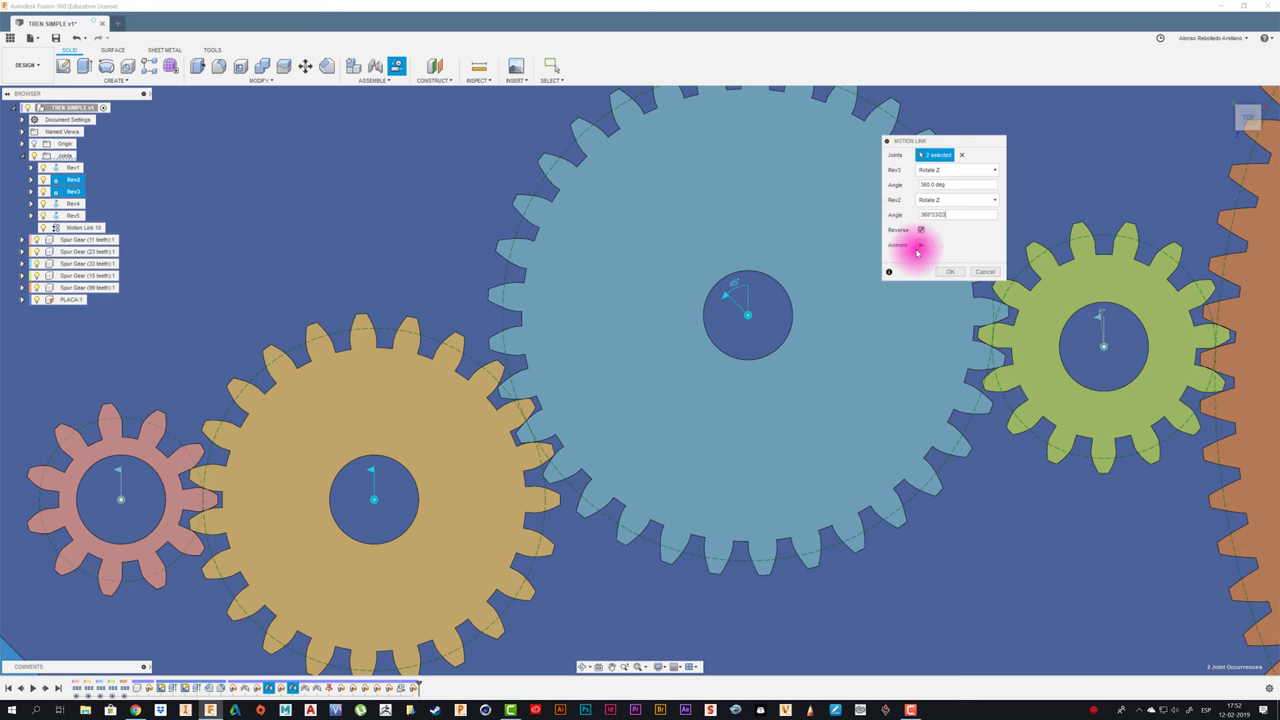
left_click(918, 249)
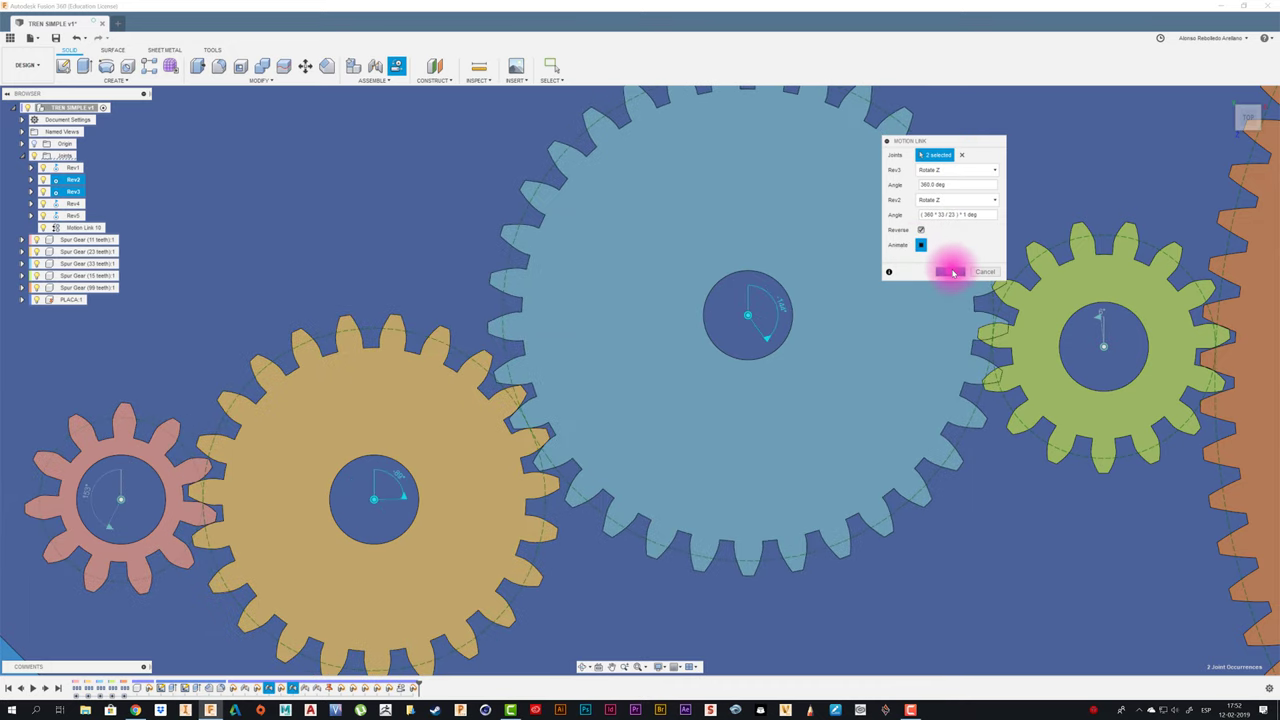
left_click(950, 271)
scroll(343, 246, "down", 3)
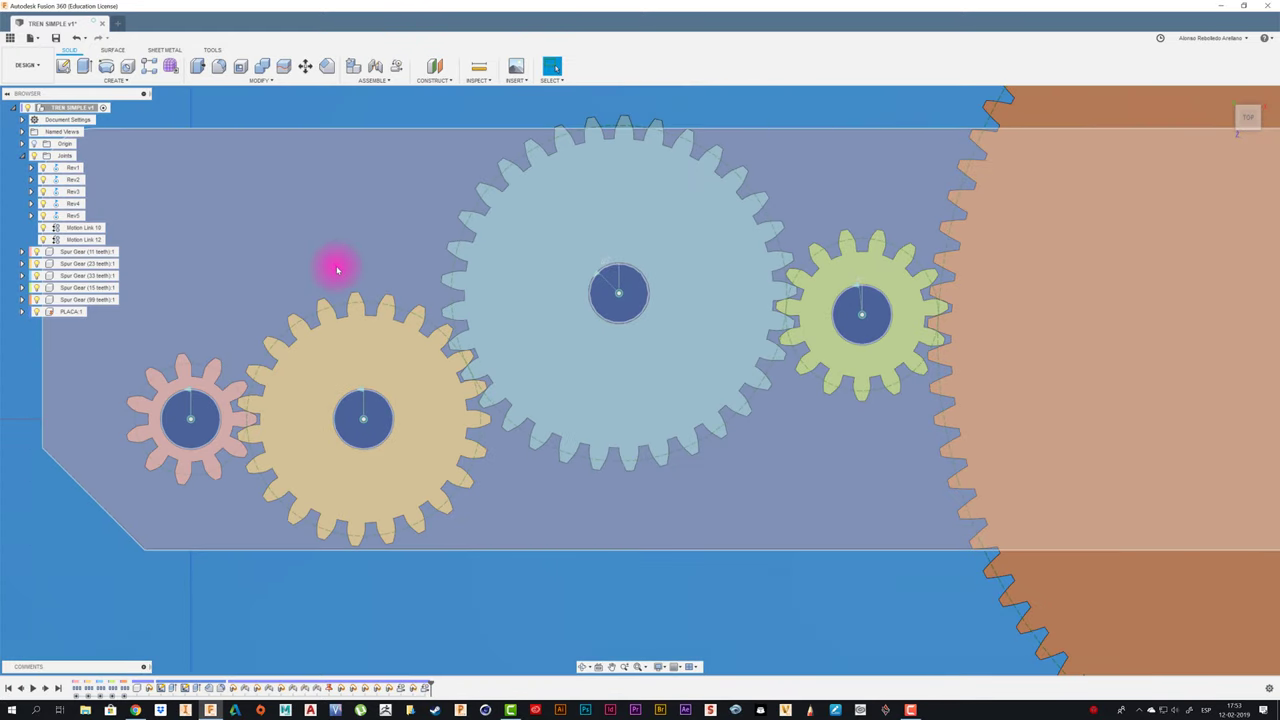
- From the top view, start a motion link from the green gear's Rev4 to the blue gear's Rev3
key("F6")
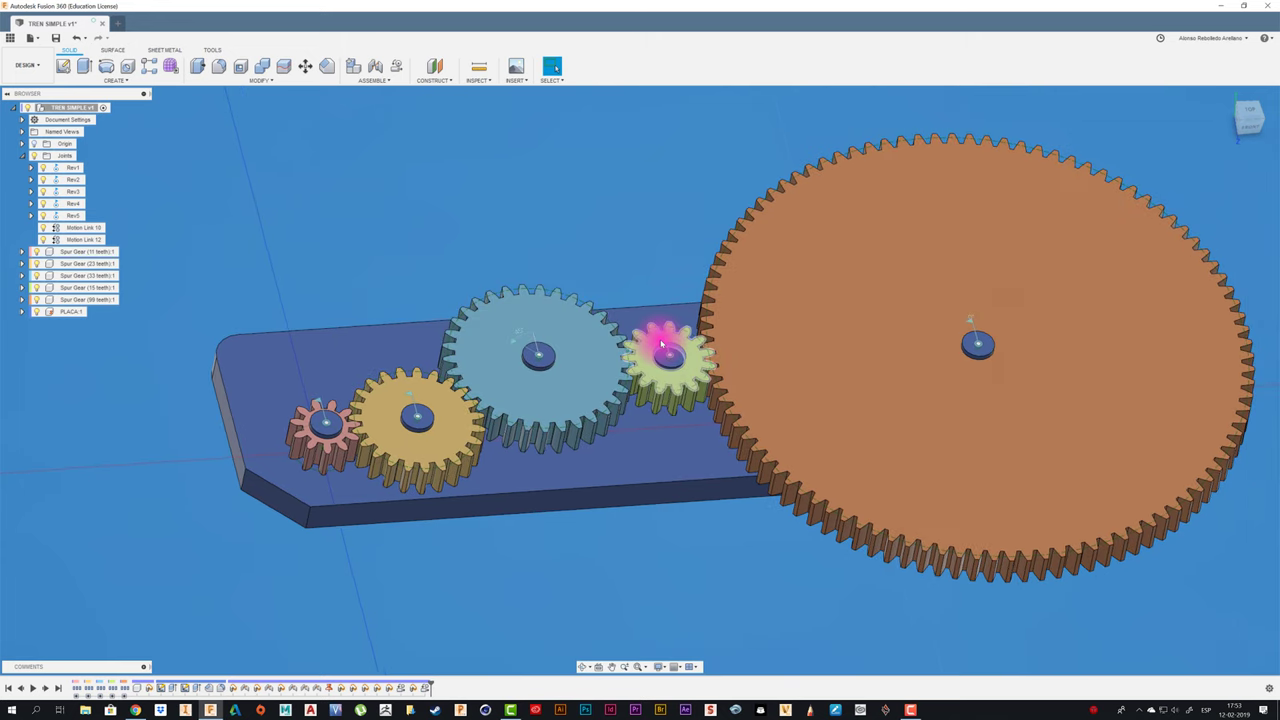
scroll(586, 223, "up", 3)
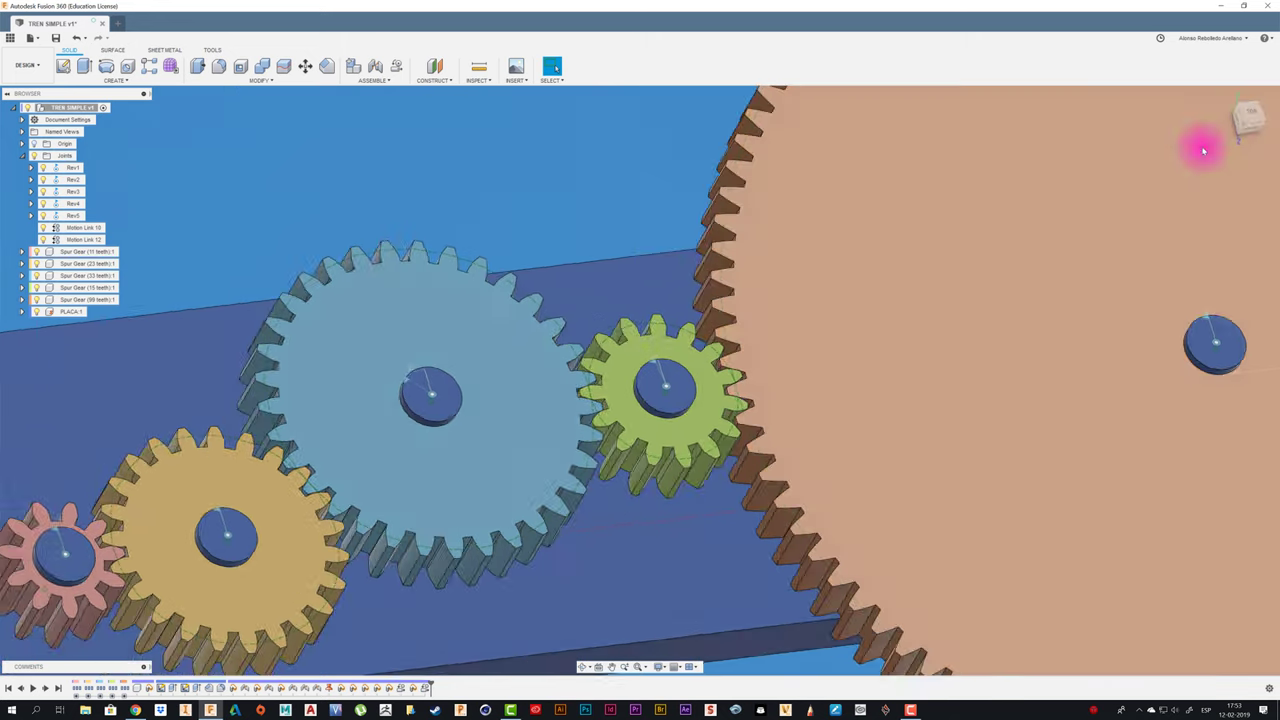
left_click(1245, 117)
left_click(700, 430)
scroll(511, 330, "up", 5)
scroll(511, 330, "up", 5)
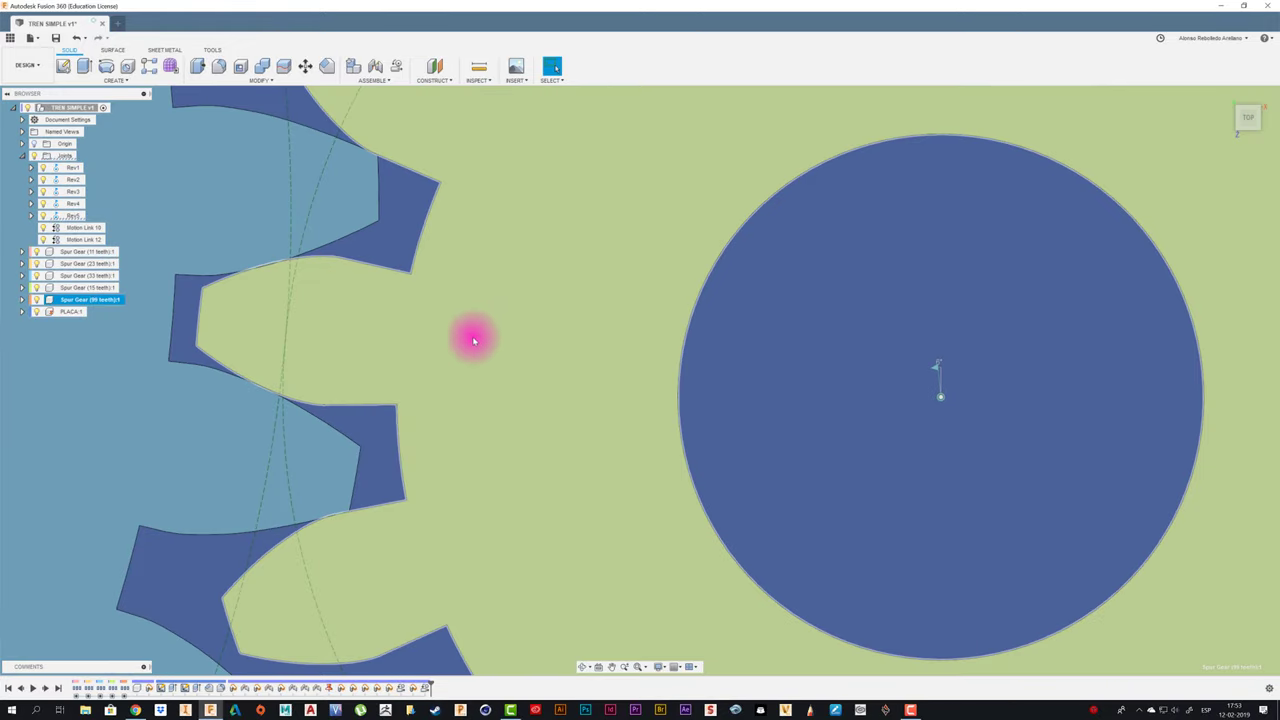
scroll(548, 371, "down", 5)
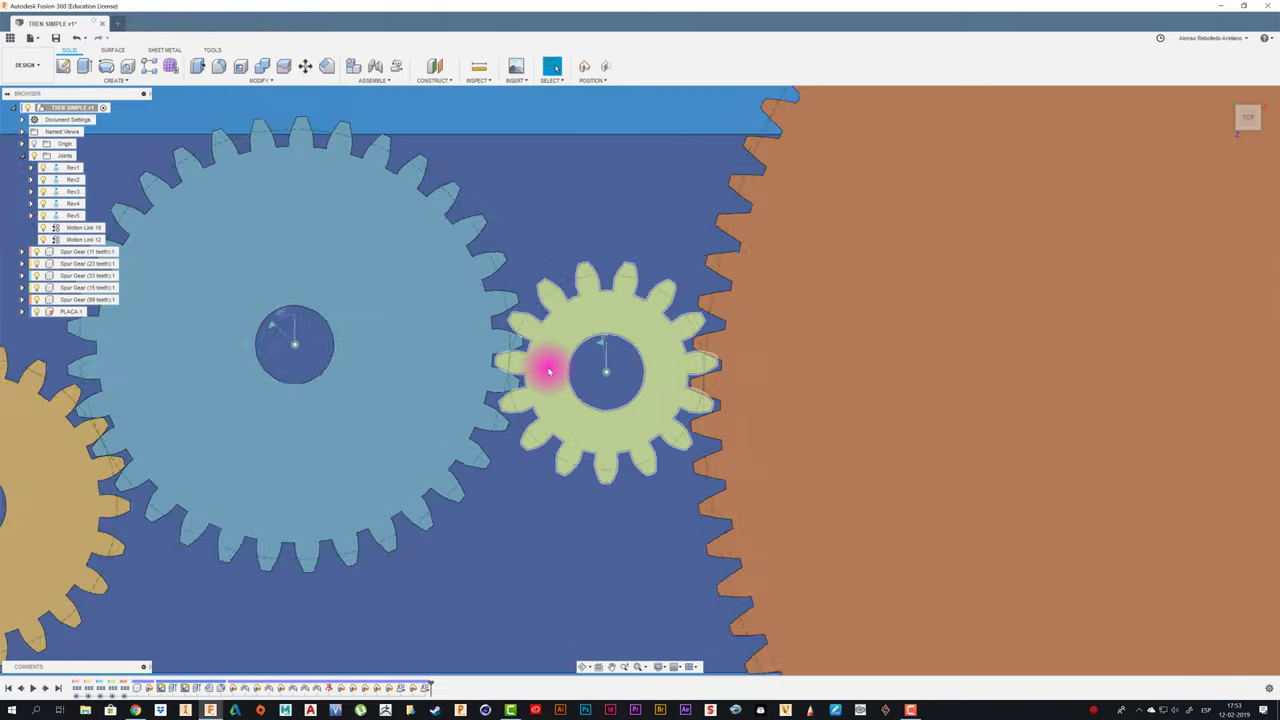
left_click(396, 66)
left_click(586, 390)
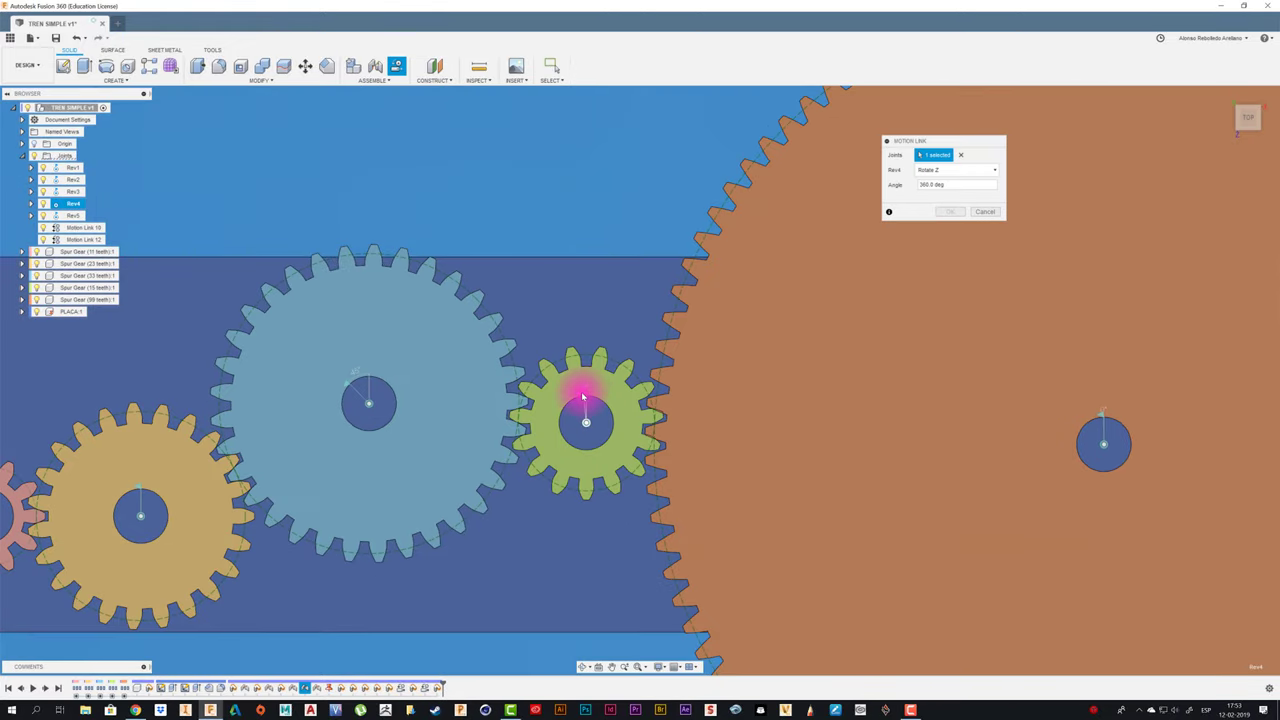
left_click(350, 380)
- Reverse the blue gear's rotation at the 33:15 ratio, preview it, and confirm Motion Link 13
left_click(918, 230)
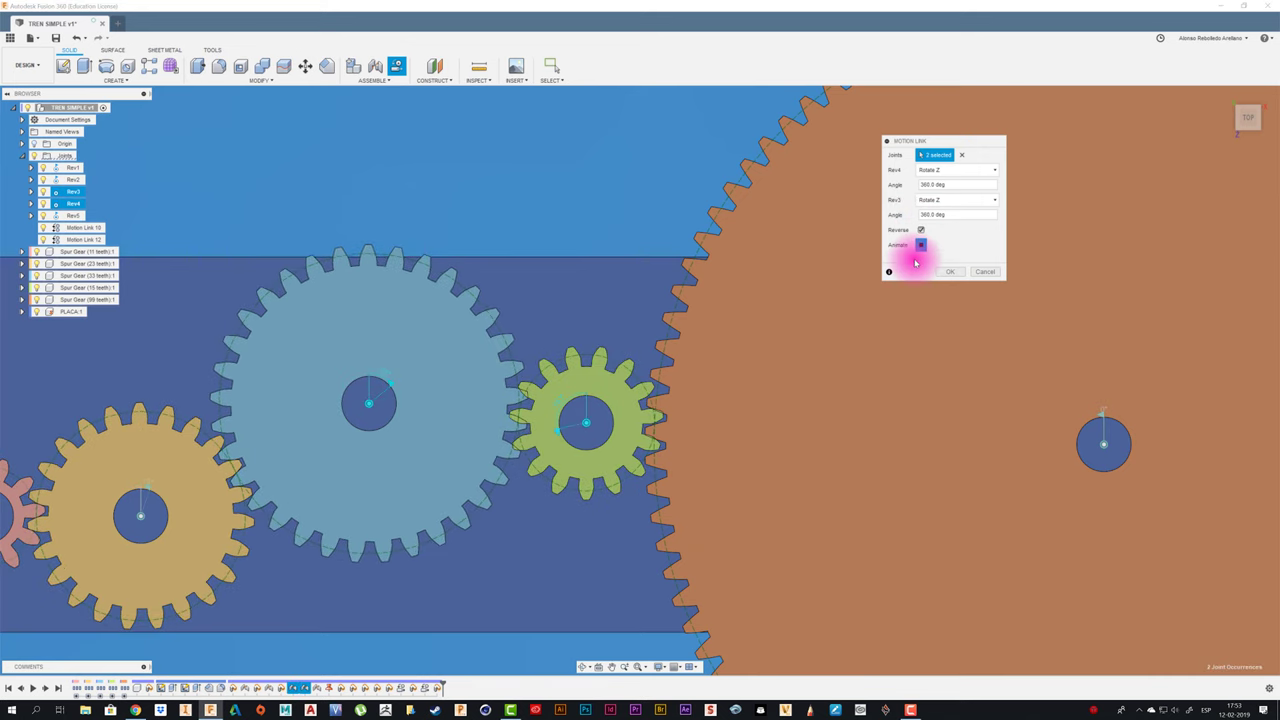
left_click(915, 246)
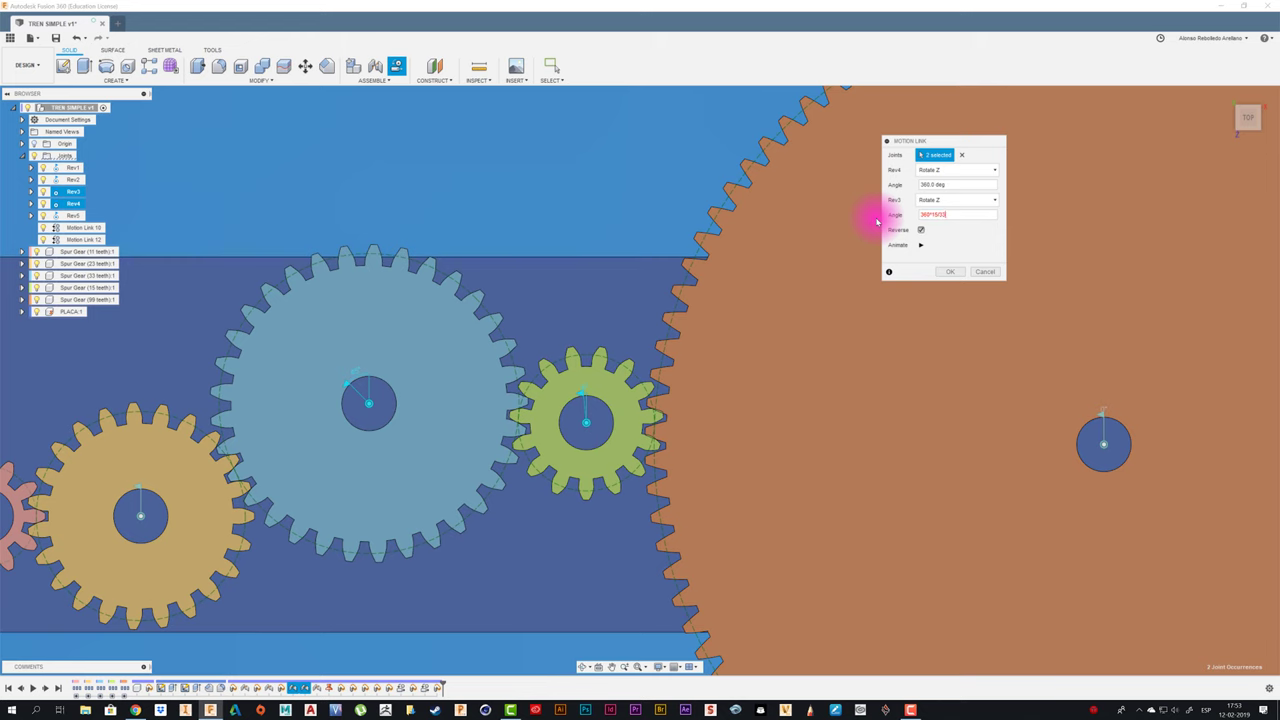
left_click(950, 271)
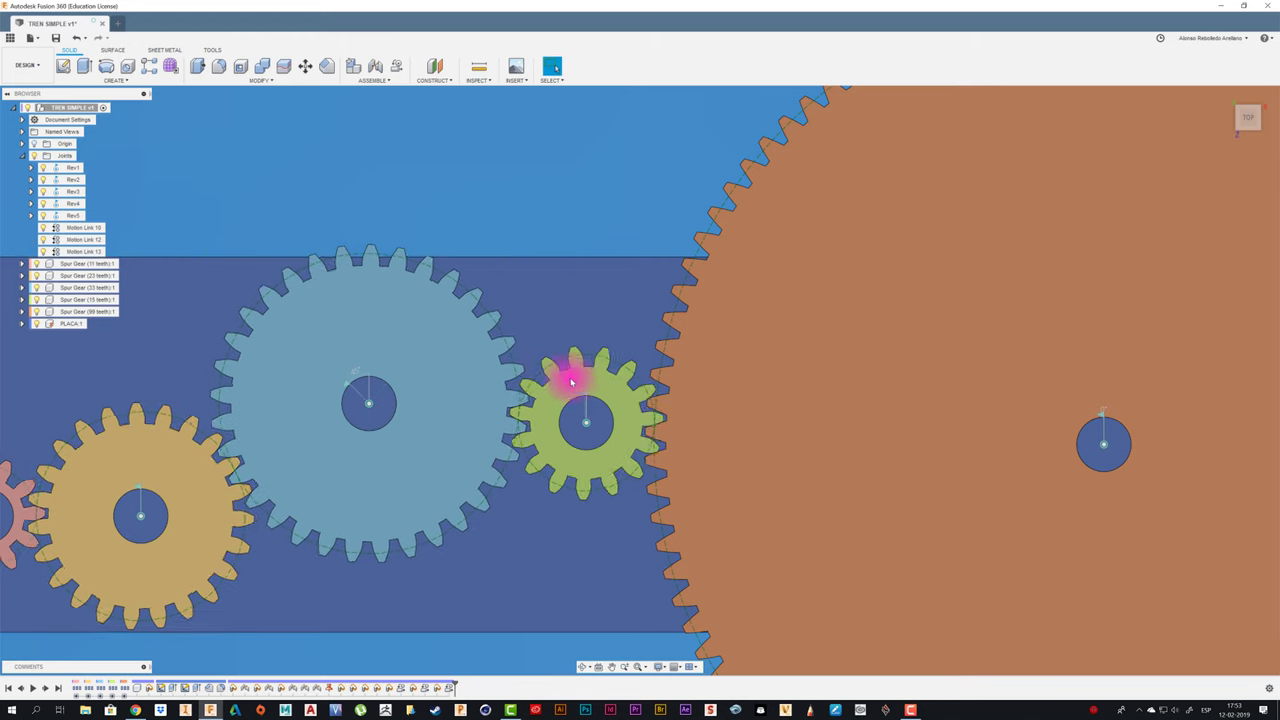
scroll(650, 420, "up", 5)
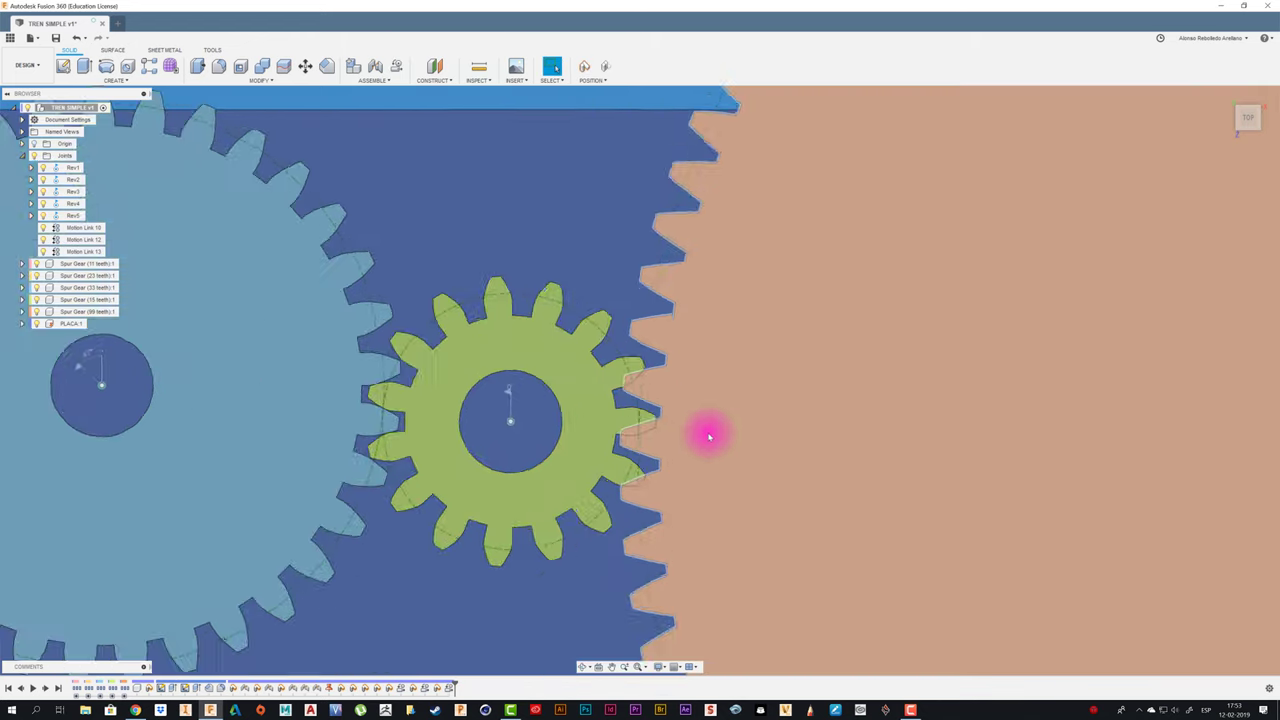
scroll(690, 460, "up", 5)
- Link the orange gear's Rev5 to the green gear's Rev4, reversed at 360*99/15, as Motion Link 14
scroll(645, 435, "down", 5)
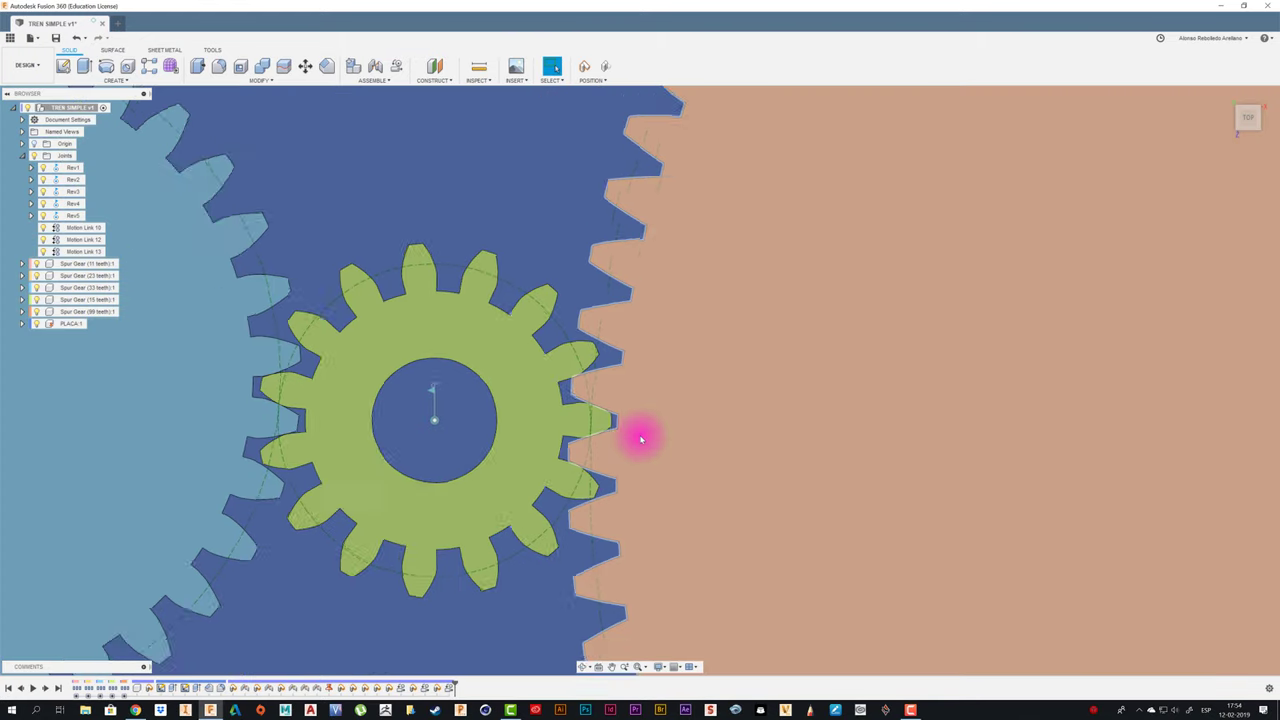
scroll(640, 434, "down", 5)
left_click(396, 66)
left_click(708, 366)
left_click(896, 413)
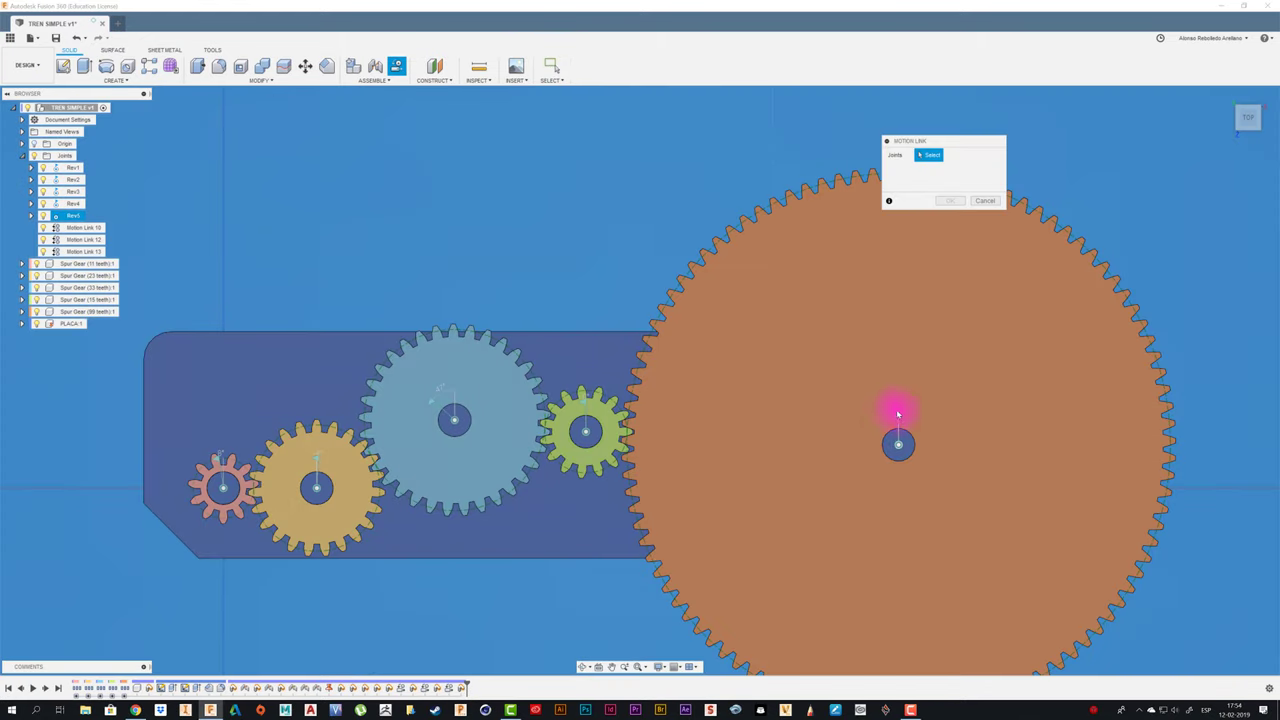
left_click(576, 410)
left_click(898, 224)
type("360*99/15")
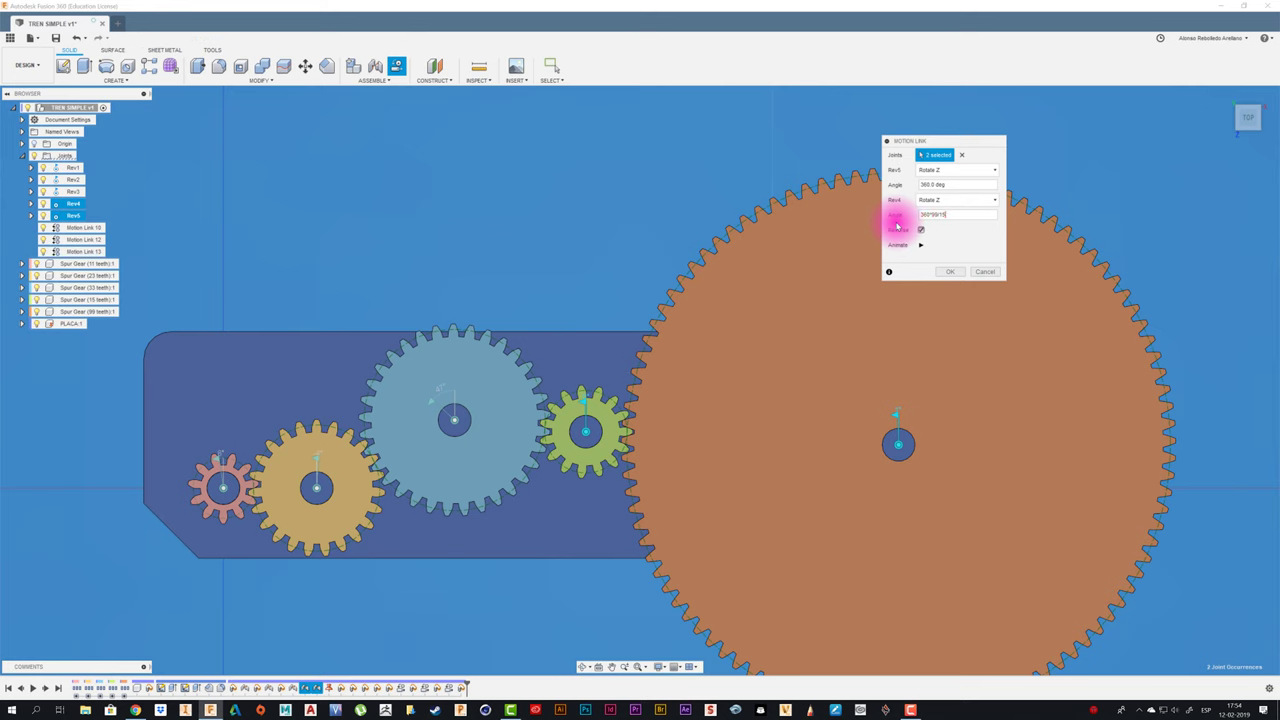
left_click(916, 245)
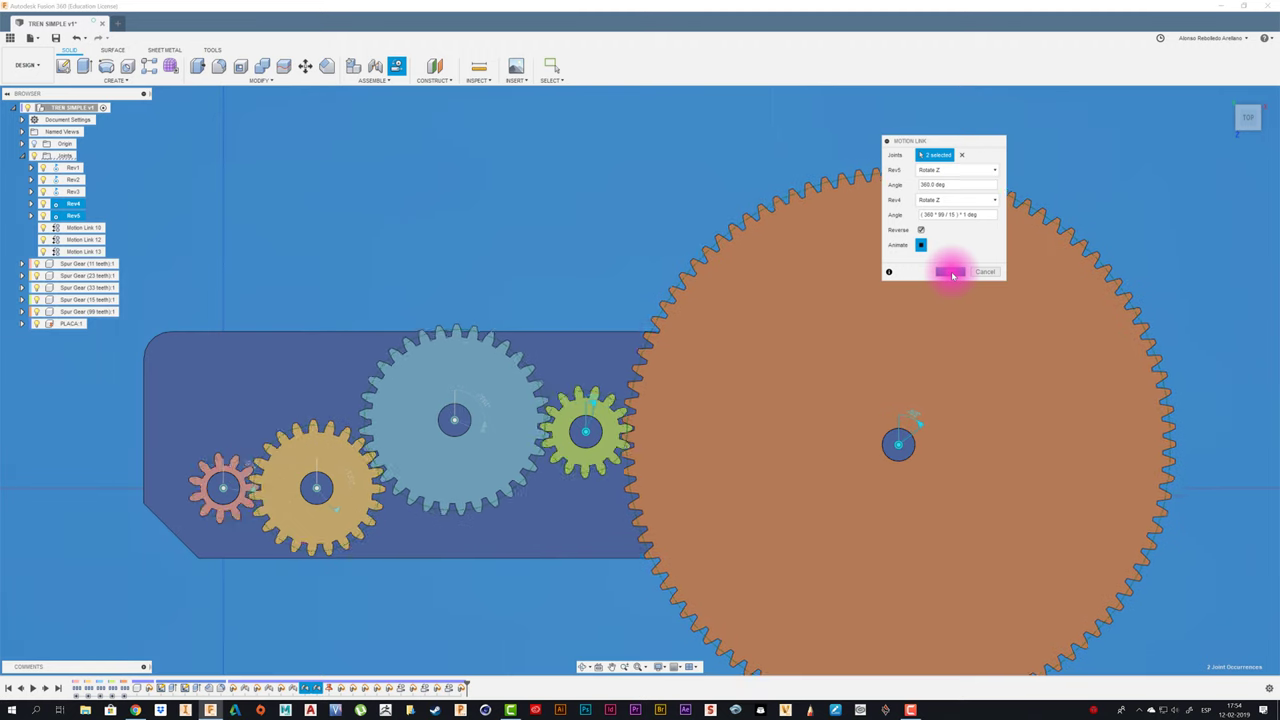
left_click(950, 272)
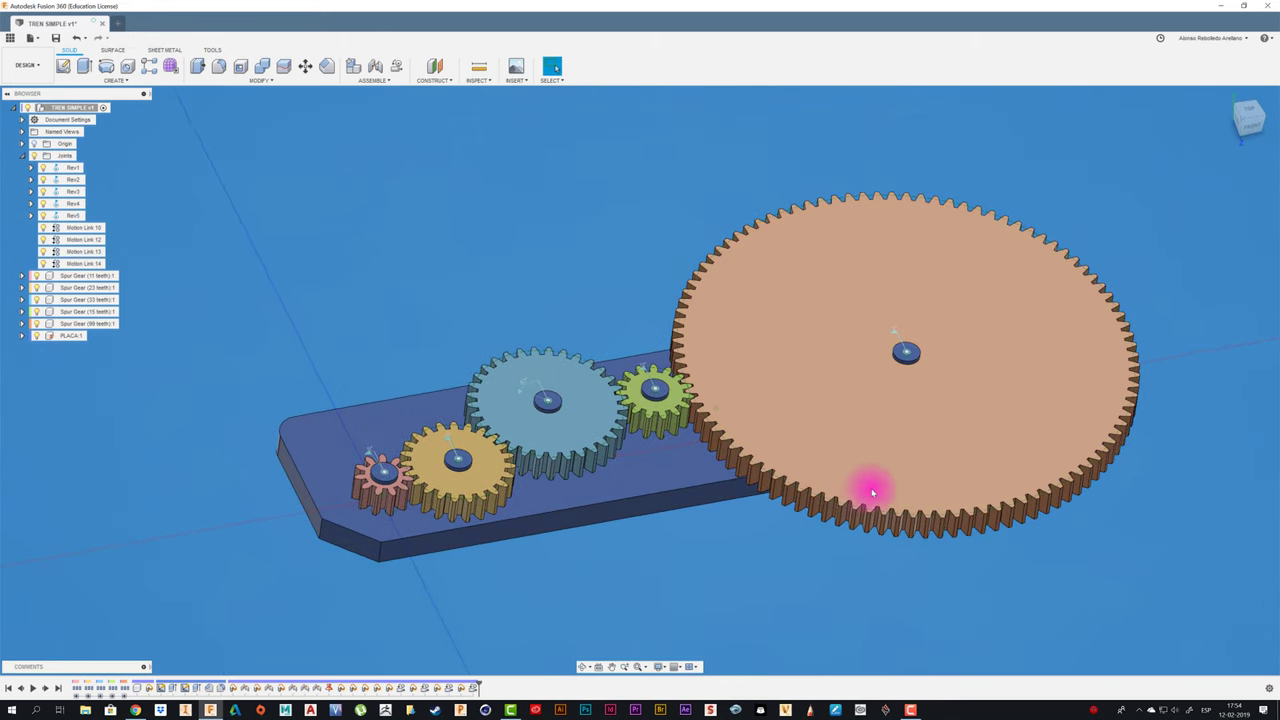
- Drag the large gear to test the train, then animate the model from the red gear's Rev1 joint in top view
left_click_drag(872, 491, 946, 498)
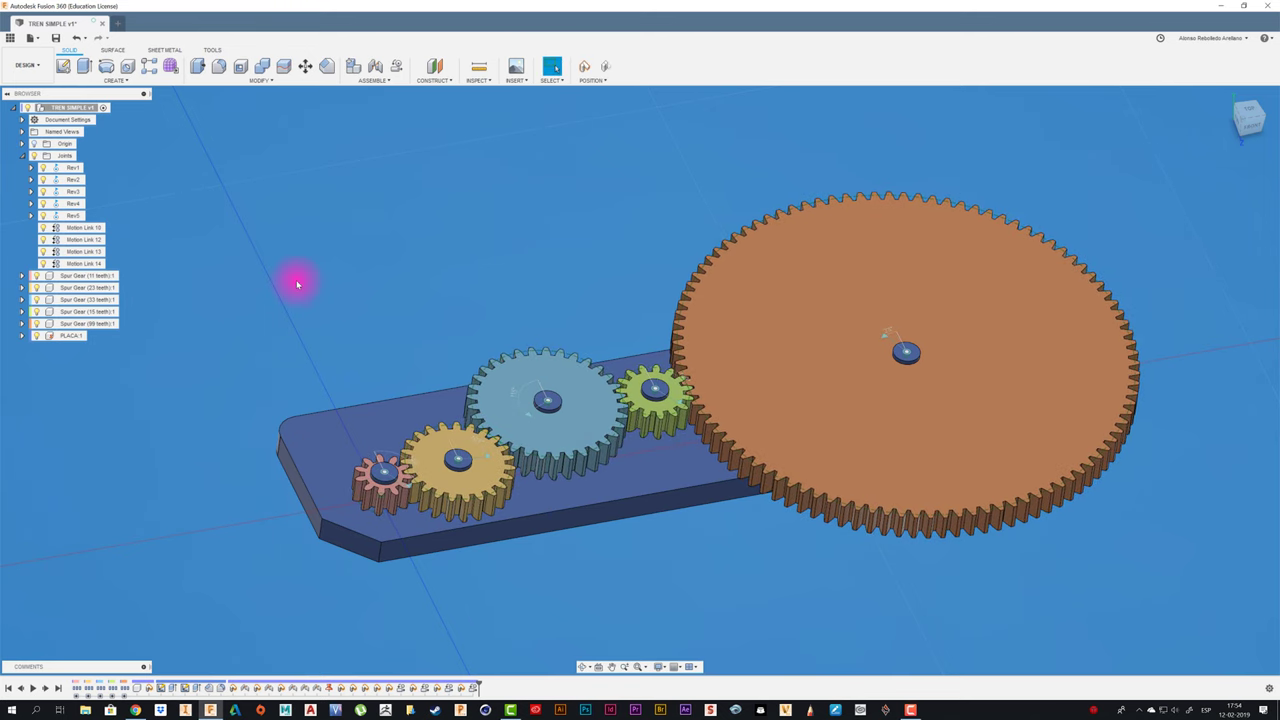
right_click(408, 488)
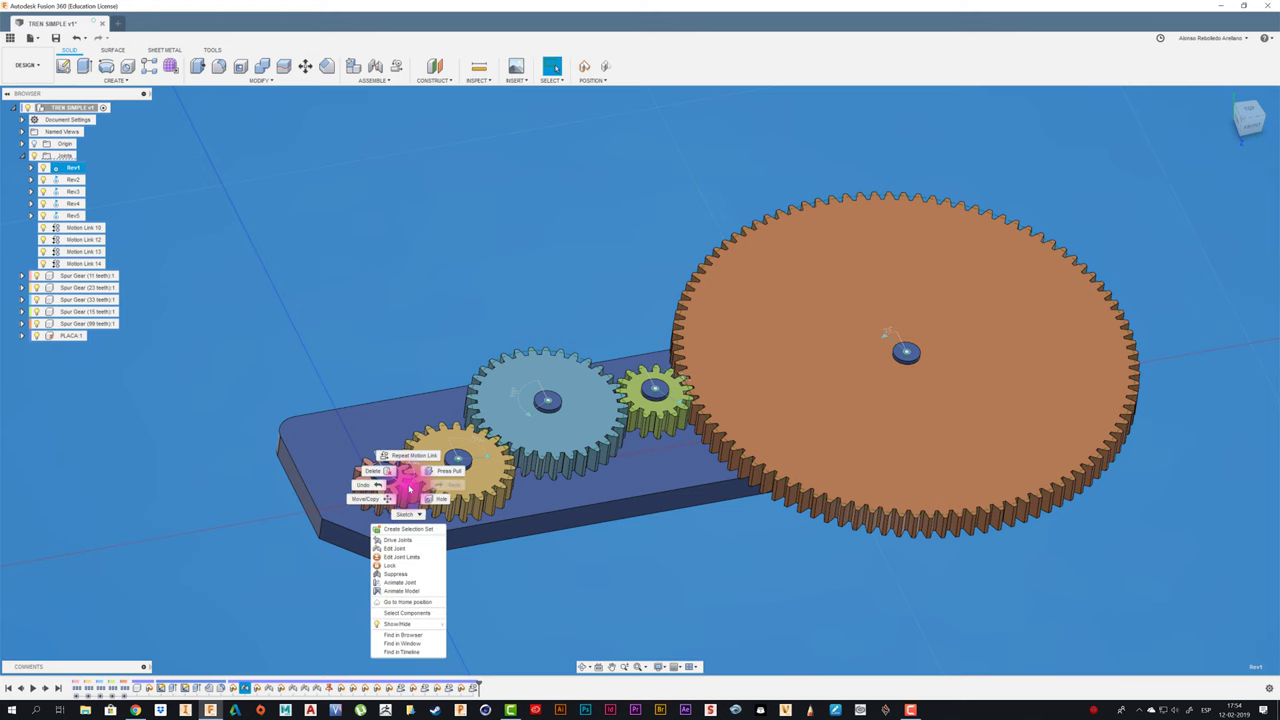
left_click(445, 592)
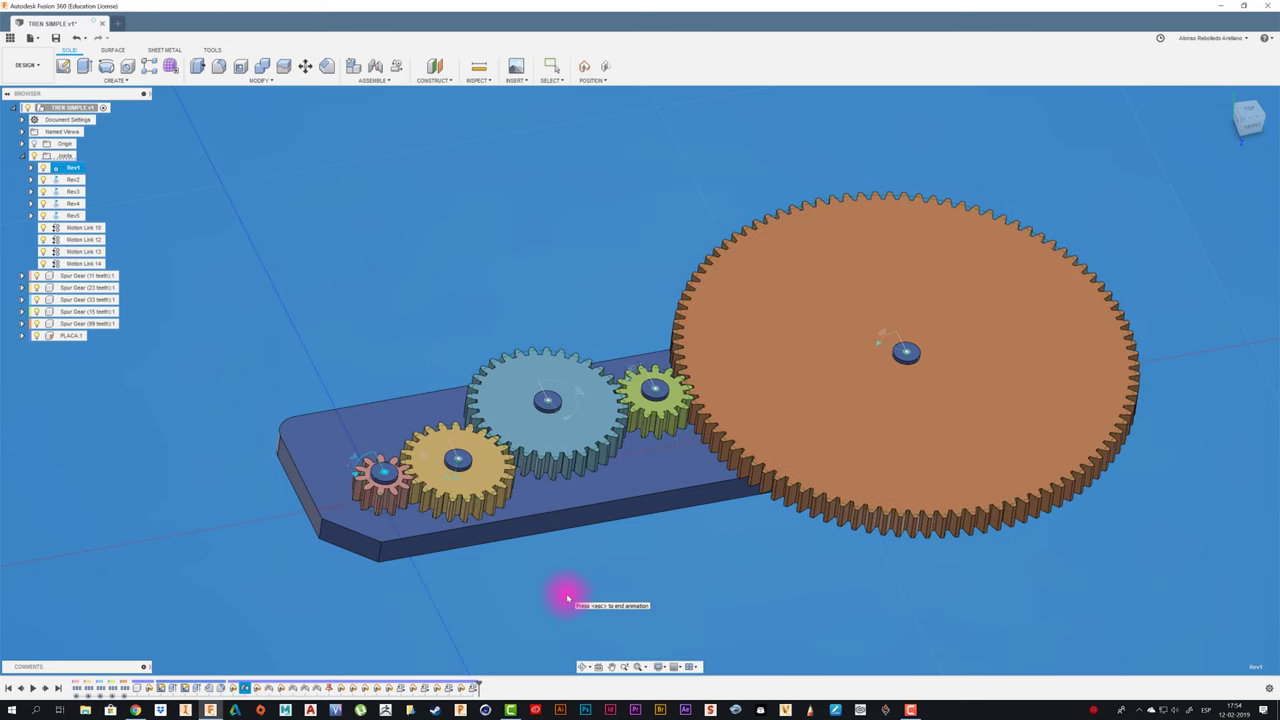
left_click(1249, 113)
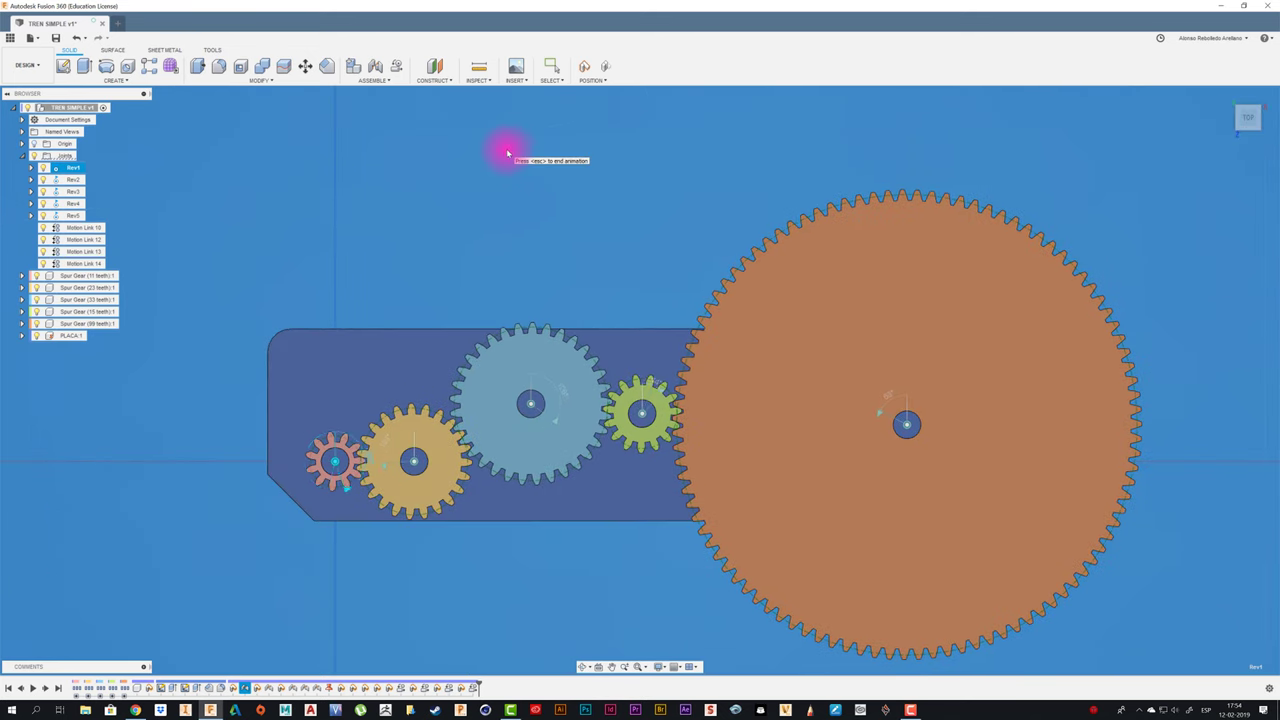